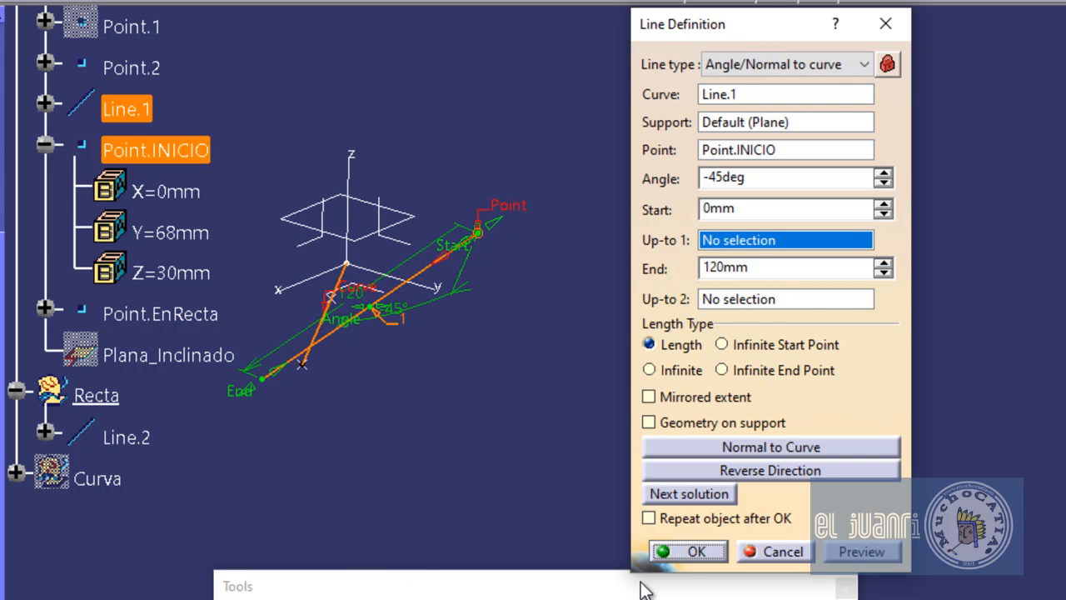
# Accept the 120 mm line at -45deg to Line.1, and set the Z coordinate of Point.INICIO to 0 mm
pyautogui.click(693, 552)
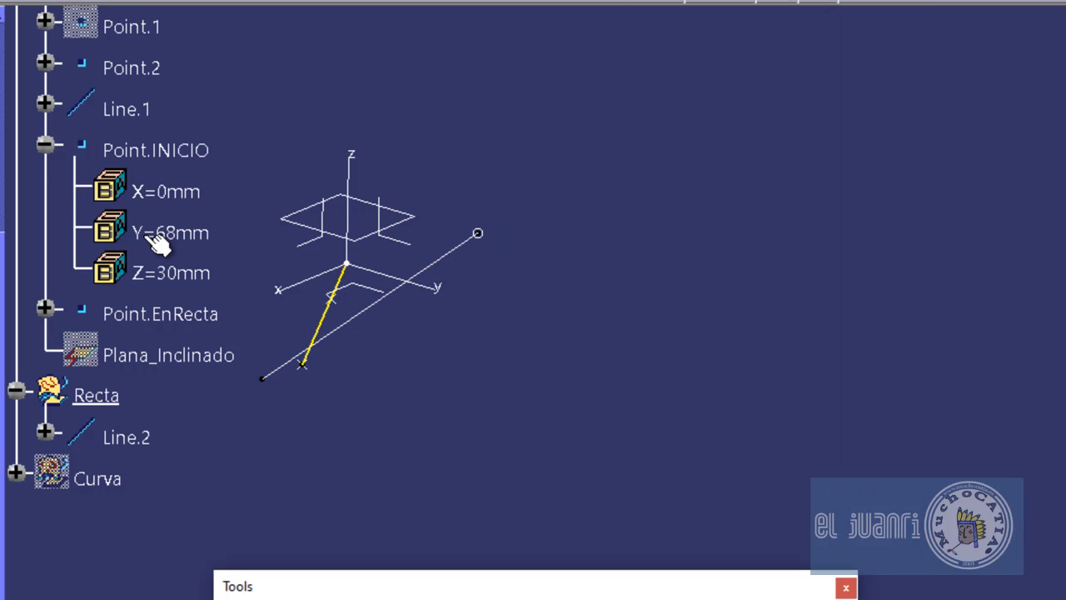
pyautogui.click(195, 274)
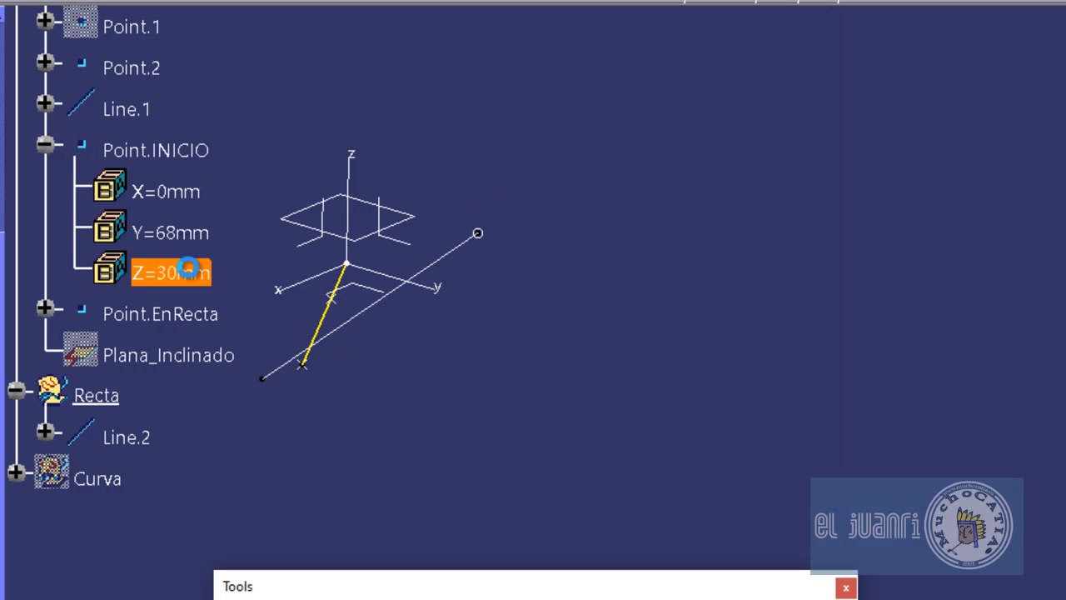
pyautogui.doubleClick(200, 272)
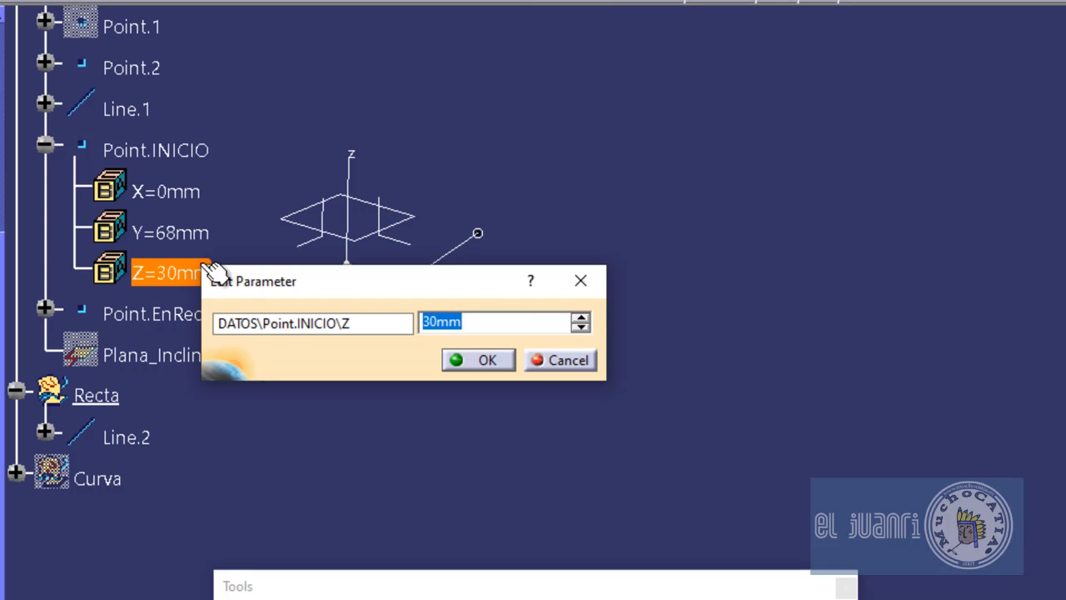
pyautogui.write('0')
pyautogui.press('Return')
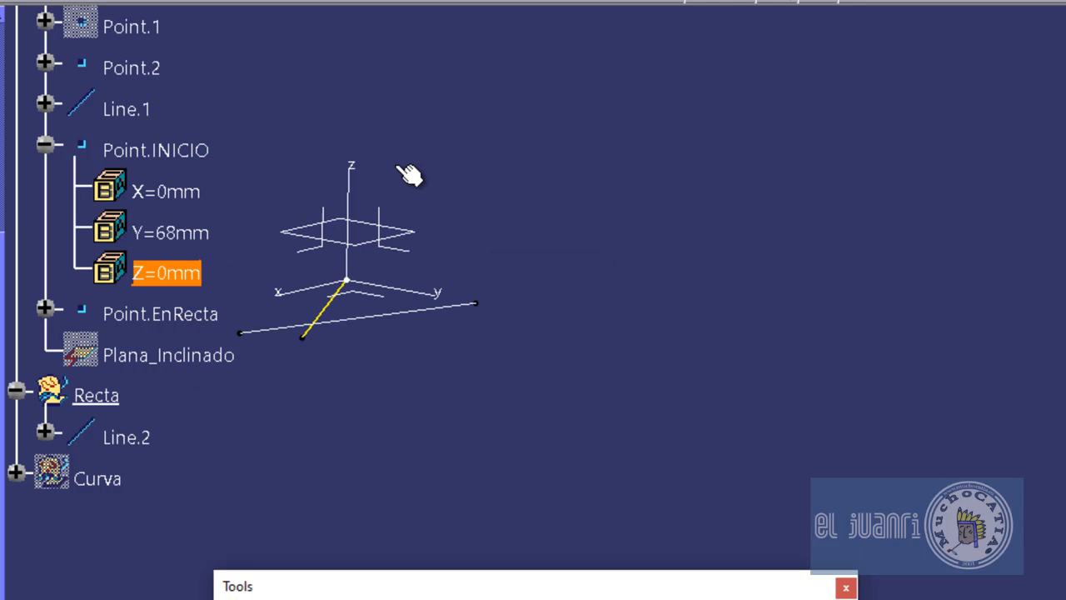
pyautogui.hotkey('shift', 'Down')
pyautogui.hotkey('shift', 'Down')
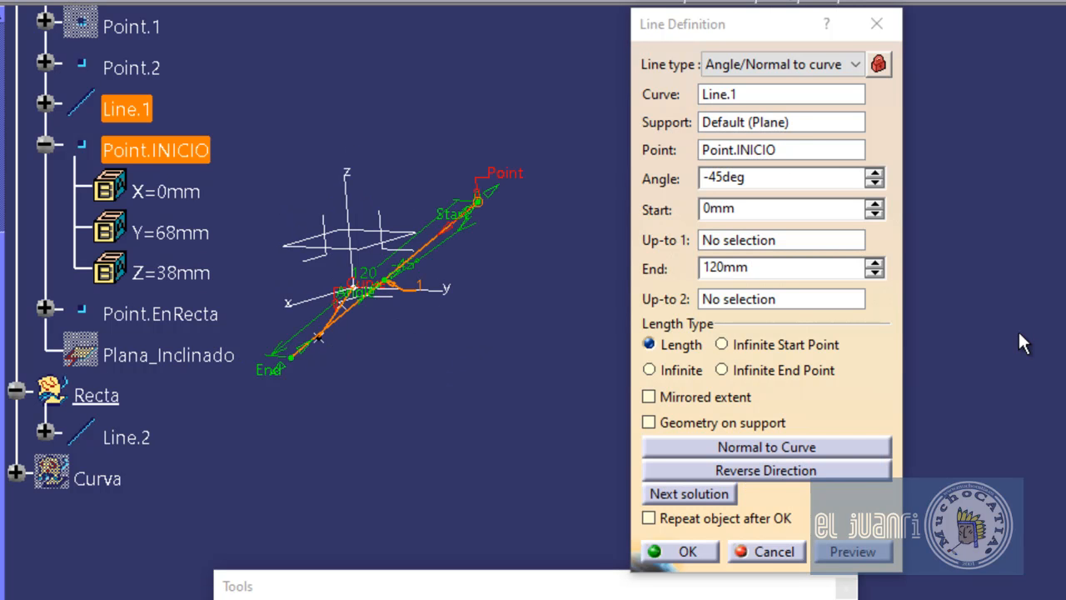
# Change the support of the -45deg line from Point.INICIO to Plane.1 and accept the definition
pyautogui.click(799, 122)
pyautogui.hotkey('shift', 'Down')
pyautogui.hotkey('shift', 'Down')
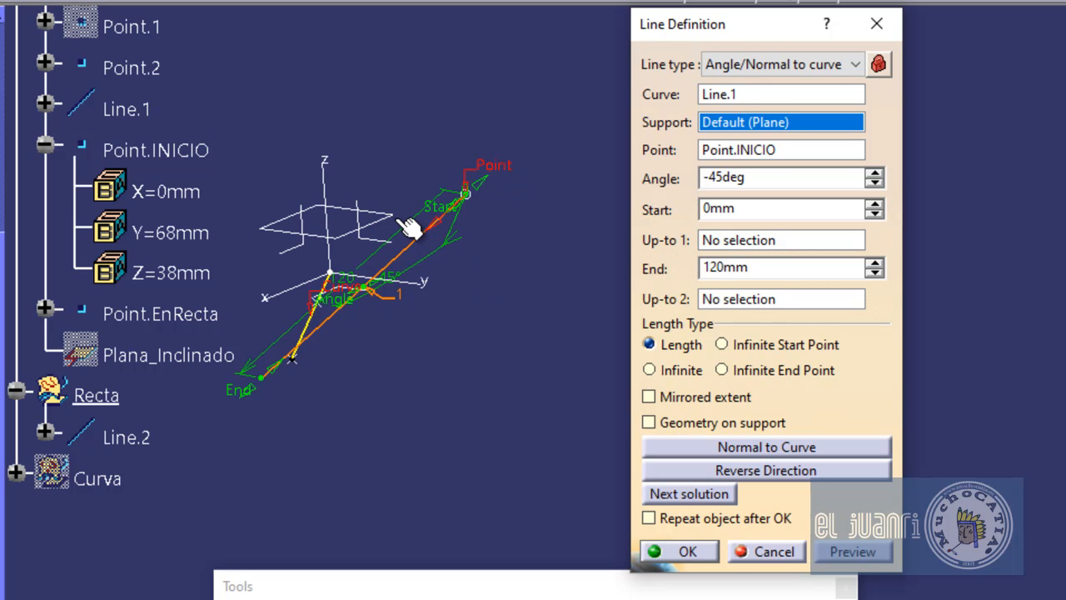
pyautogui.click(403, 223)
pyautogui.press('Right')
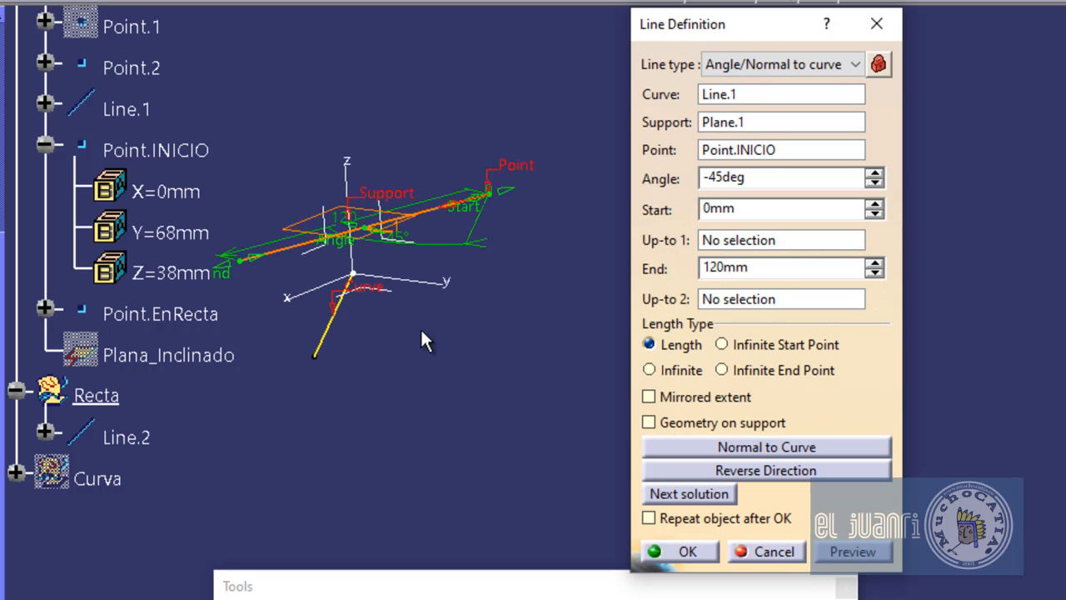
pyautogui.hotkey('shift', 'Up')
pyautogui.hotkey('shift', 'Up')
pyautogui.hotkey('shift', 'Up')
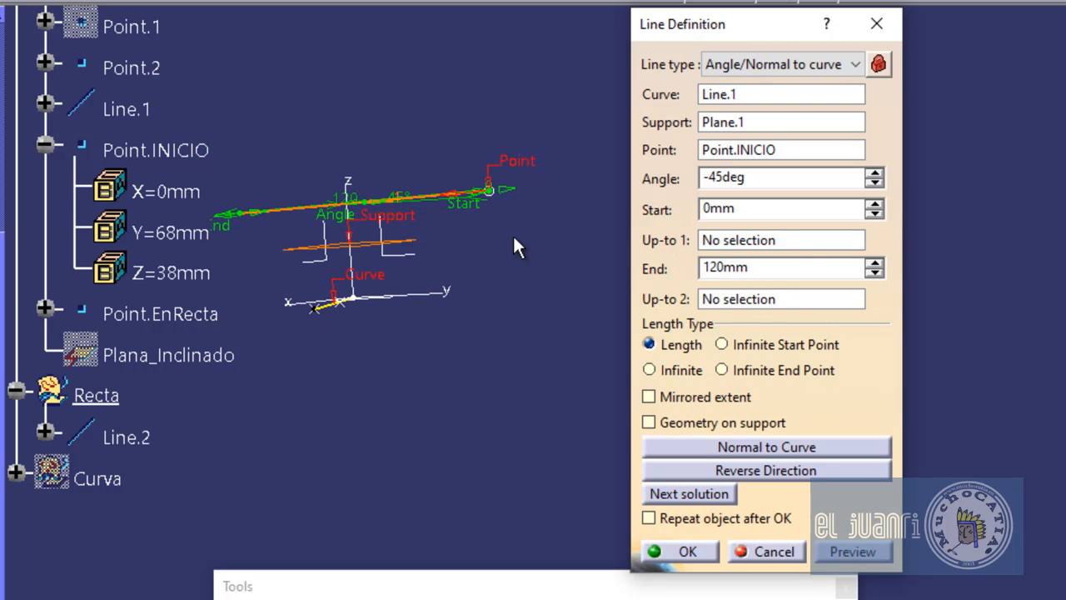
pyautogui.hotkey('shift', 'Down')
pyautogui.hotkey('shift', 'Down')
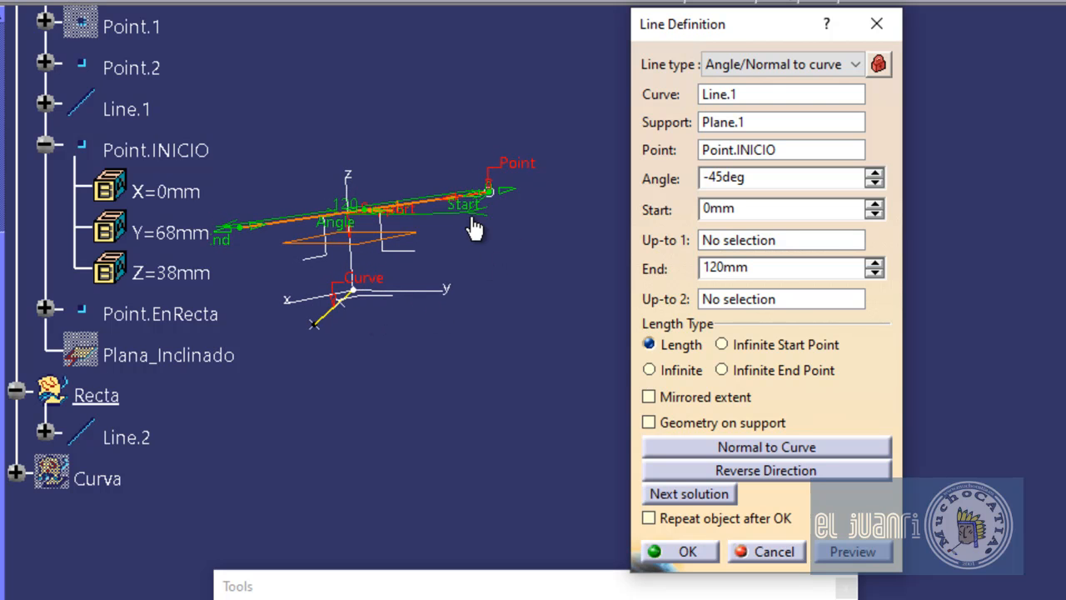
pyautogui.hotkey('shift', 'Down')
pyautogui.hotkey('shift', 'Down')
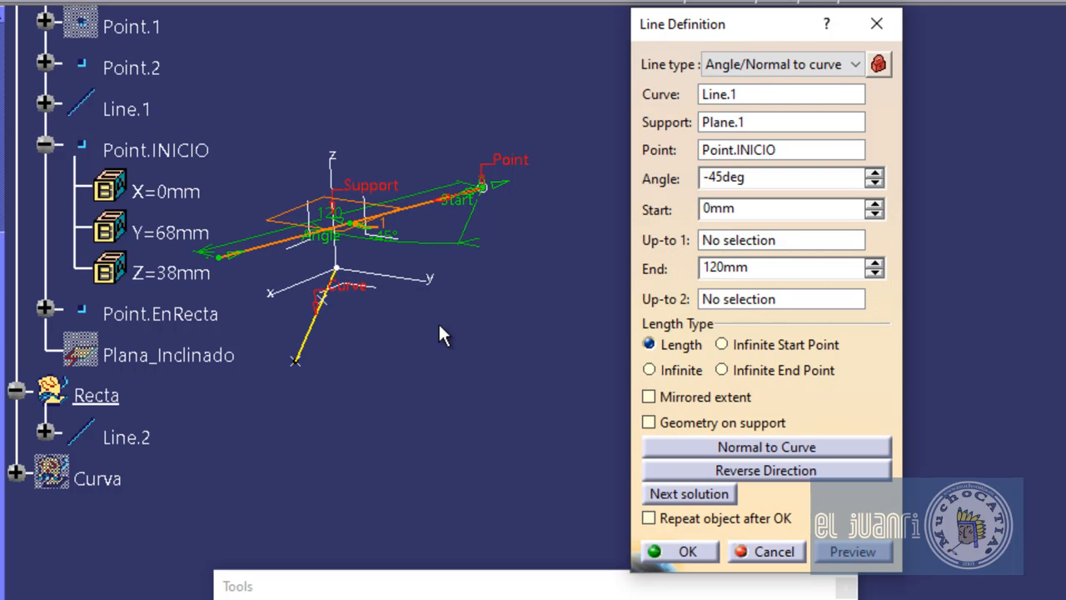
pyautogui.click(683, 552)
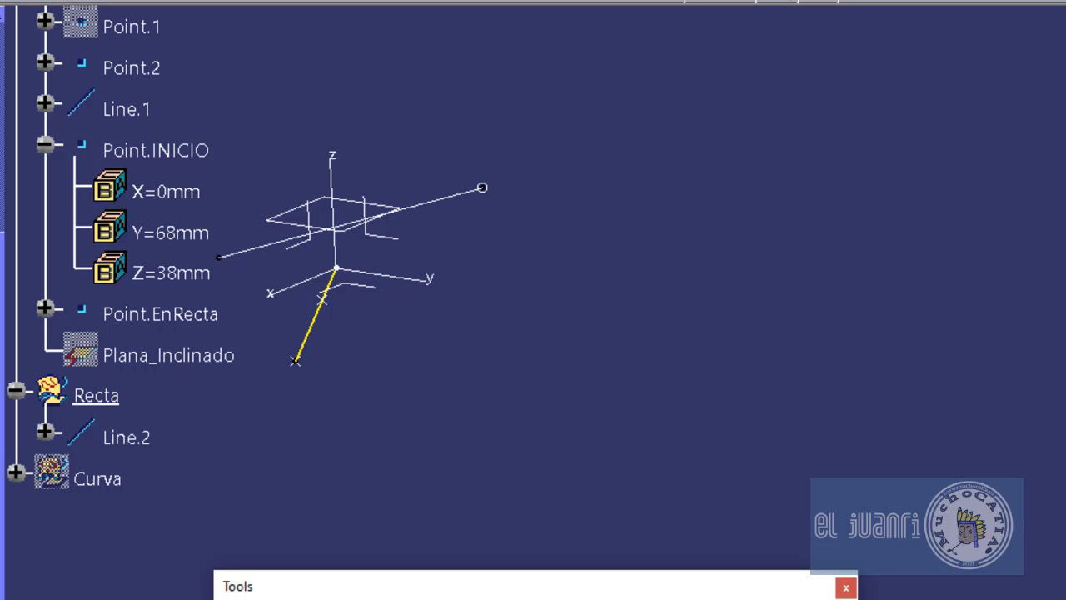
# Measure the distance and angle between Line.2 and Line.1
pyautogui.click(462, 196)
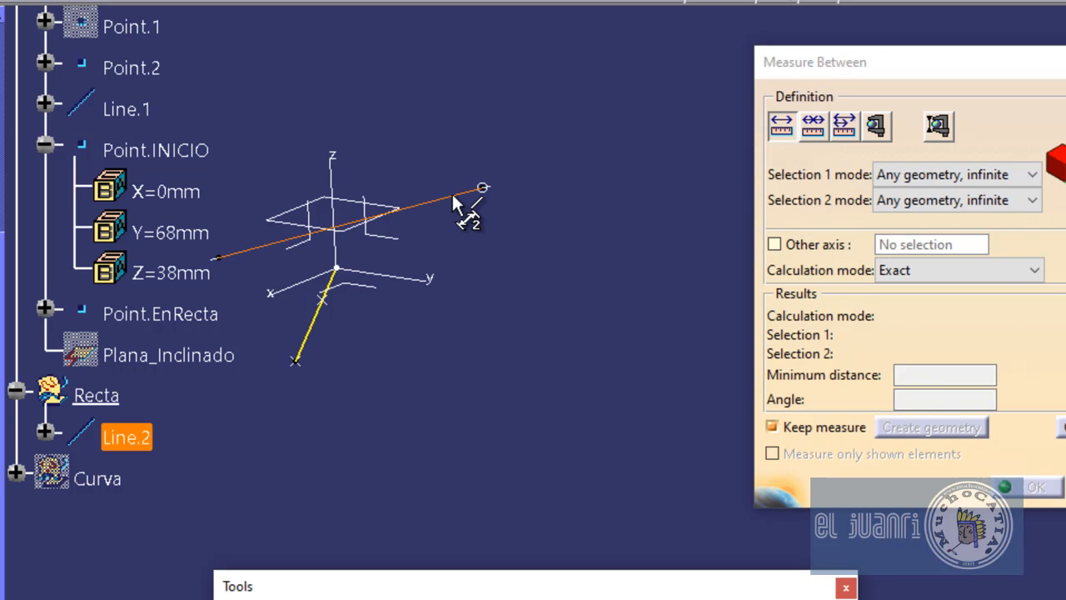
pyautogui.click(312, 328)
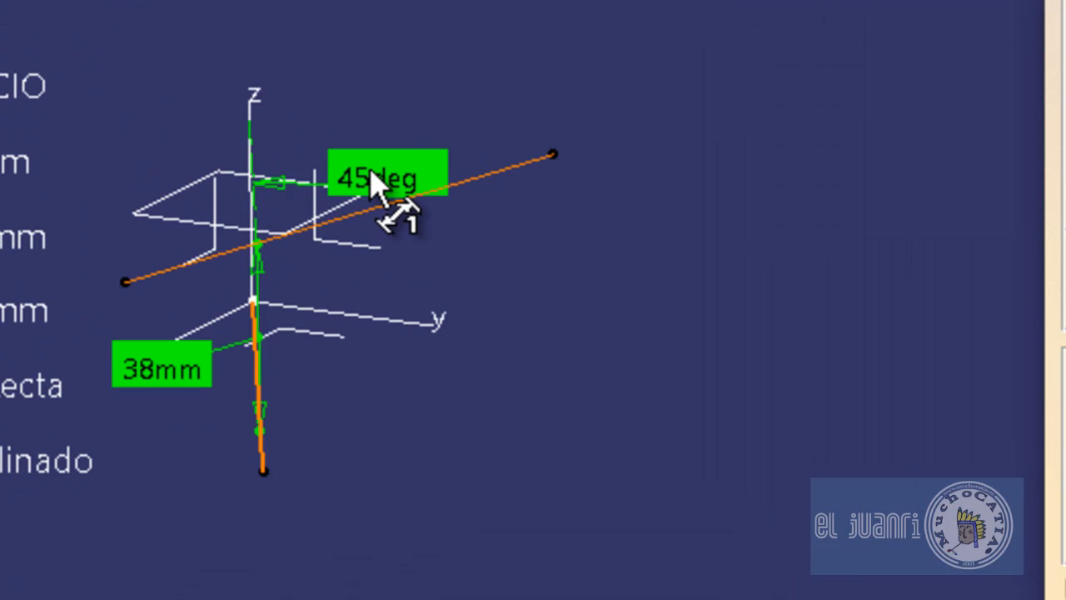
pyautogui.hotkey('shift', 'Left')
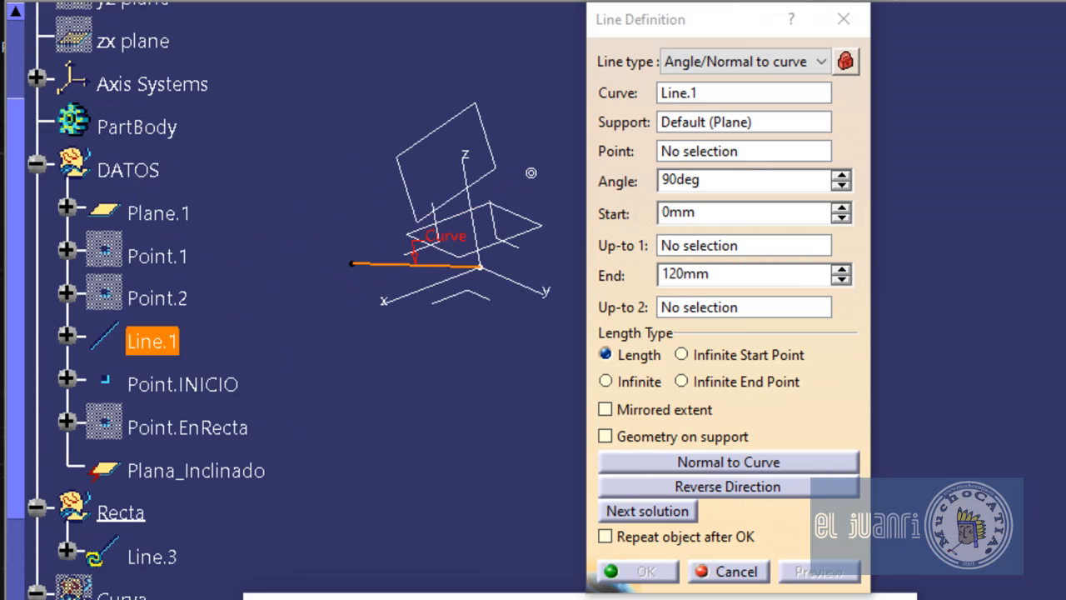
# Start the new 120 mm line, at 90deg to Line.1, from Point.INICIO and reverse its direction
pyautogui.scroll(-8, 382, 407)
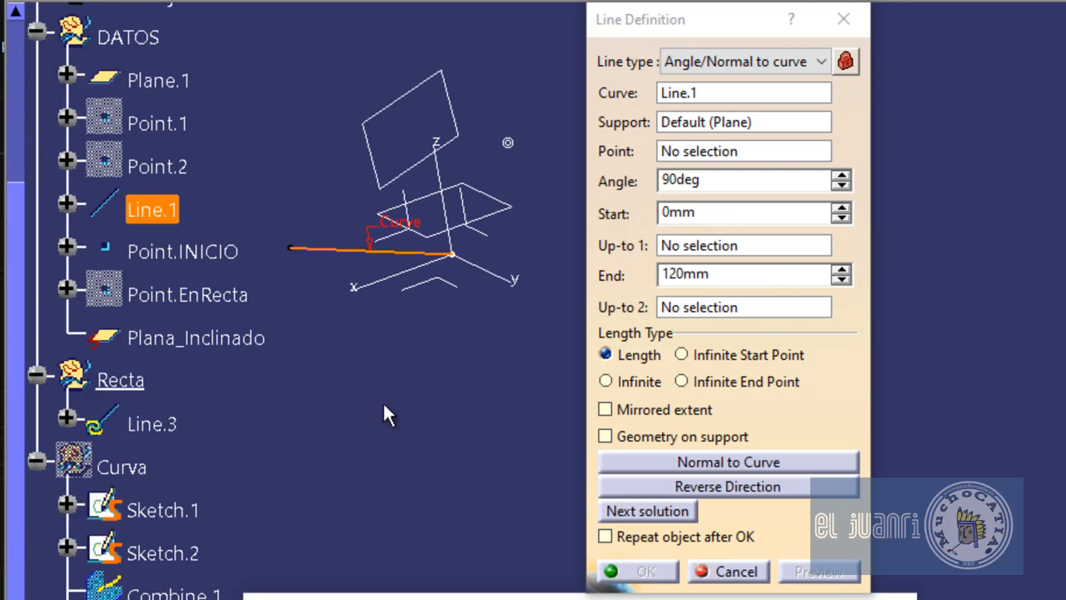
pyautogui.keyDown('ctrl'); pyautogui.moveTo(384, 431); pyautogui.dragTo(389, 411, button='middle'); pyautogui.keyUp('ctrl')
pyautogui.scroll(-3, 389, 410)
pyautogui.scroll(3, 461, 432)
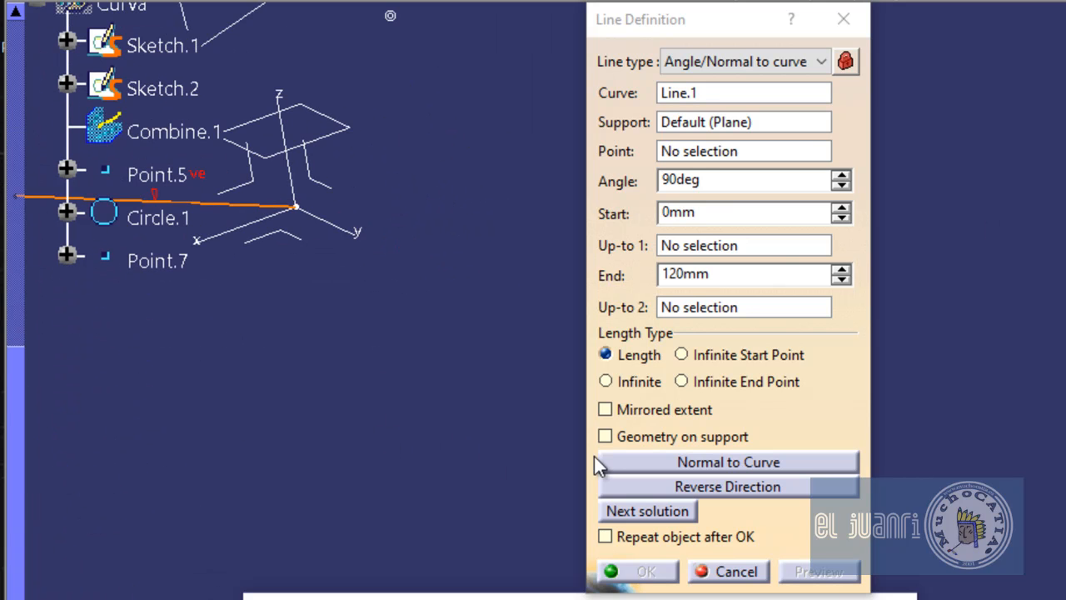
pyautogui.keyDown('ctrl'); pyautogui.moveTo(309, 414); pyautogui.dragTo(310, 425, button='middle'); pyautogui.keyUp('ctrl')
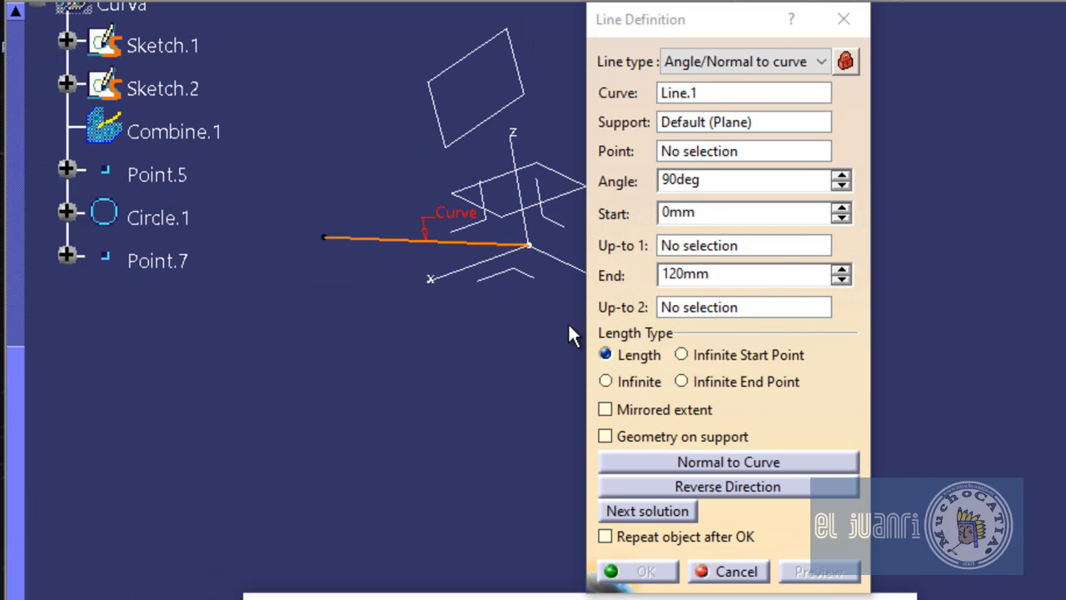
pyautogui.keyDown('ctrl'); pyautogui.moveTo(568, 322); pyautogui.dragTo(550, 341, button='middle'); pyautogui.keyUp('ctrl')
pyautogui.moveTo(503, 367); pyautogui.dragTo(443, 375, button='middle')
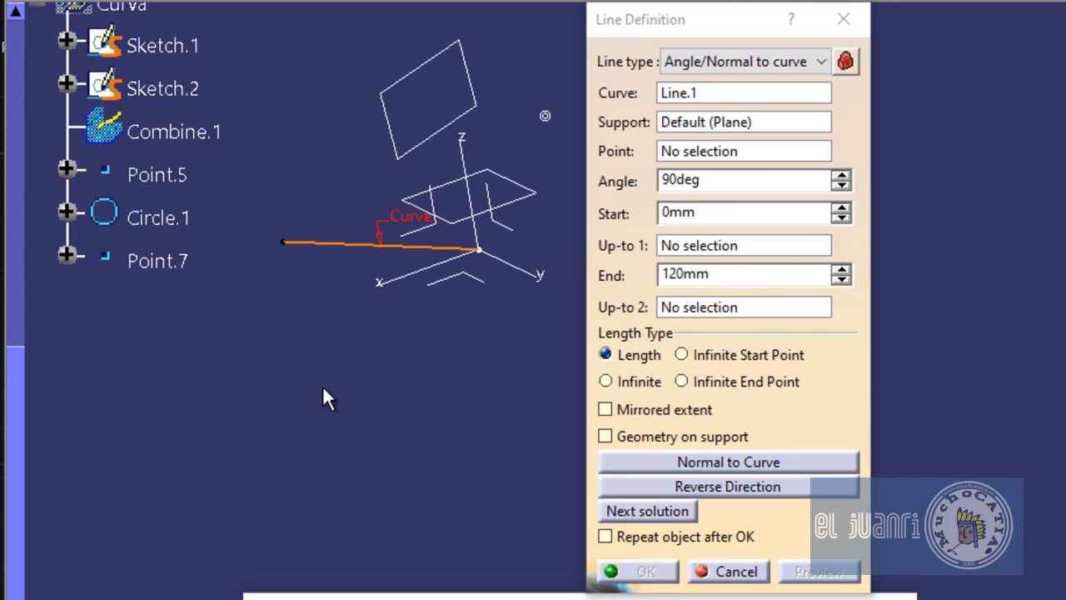
pyautogui.keyDown('ctrl'); pyautogui.moveTo(449, 262); pyautogui.dragTo(437, 342, button='middle'); pyautogui.keyUp('ctrl')
pyautogui.keyDown('ctrl'); pyautogui.moveTo(504, 249); pyautogui.dragTo(505, 283, button='middle'); pyautogui.keyUp('ctrl')
pyautogui.moveTo(558, 292); pyautogui.dragTo(451, 293, button='middle')
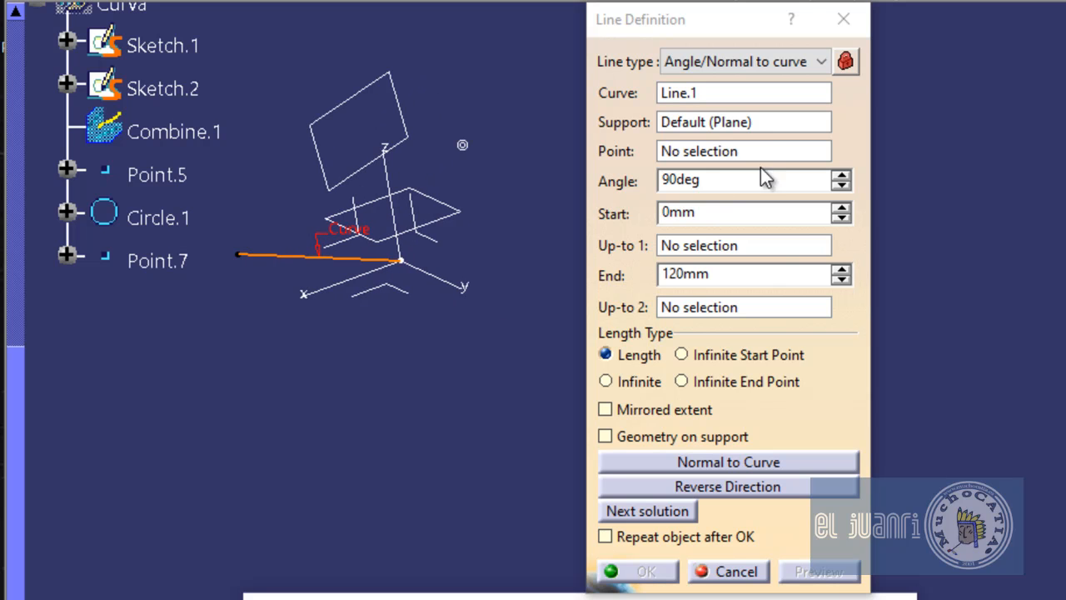
pyautogui.click(736, 153)
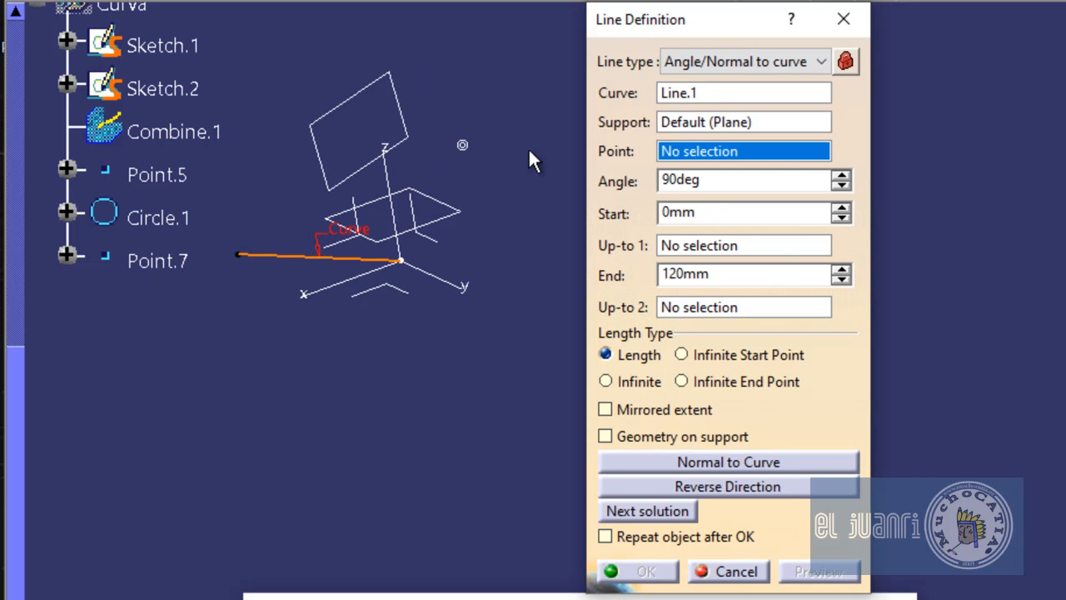
pyautogui.click(465, 140)
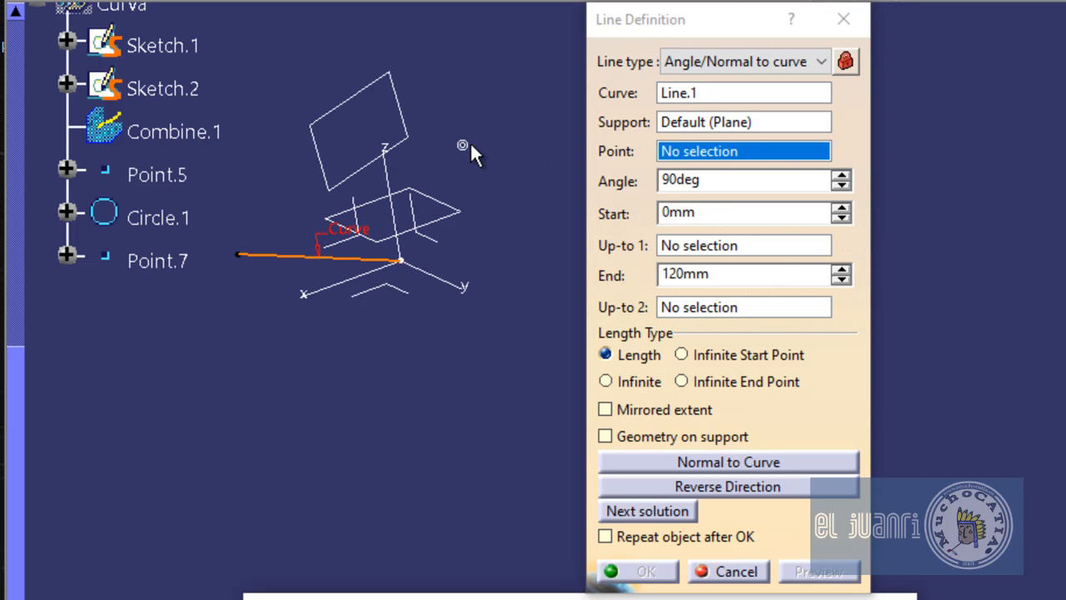
pyautogui.click(463, 145)
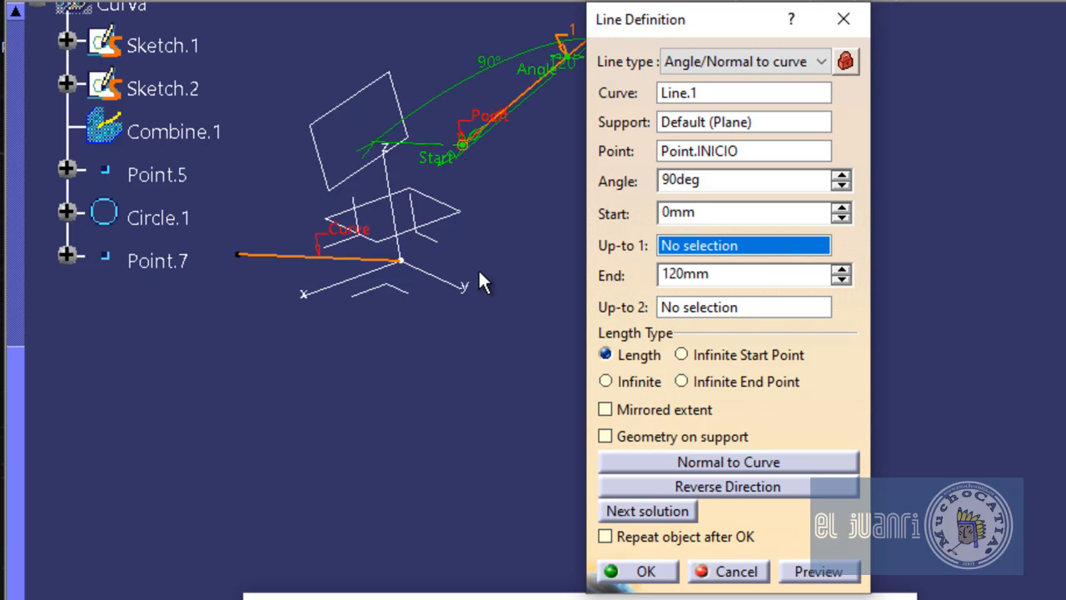
pyautogui.click(674, 488)
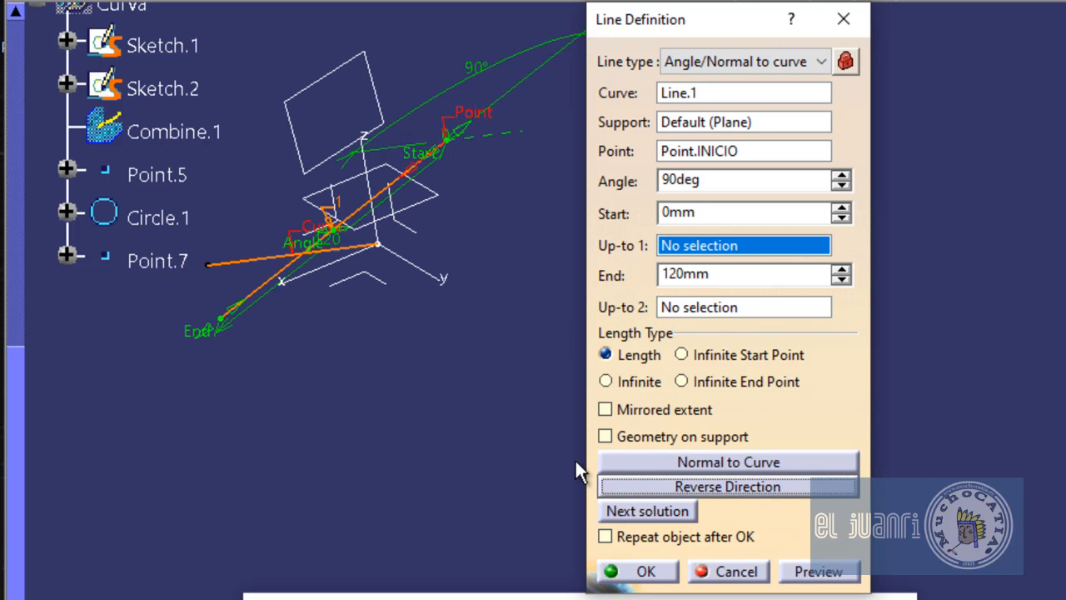
# Set Plane.1 as the support of the 90deg line, dismiss the warning and create the line
pyautogui.moveTo(427, 452)
pyautogui.mouseDown(button='middle')
pyautogui.moveTo(428, 461)
pyautogui.moveTo(490, 376)
pyautogui.moveTo(459, 226)
pyautogui.moveTo(457, 266)
pyautogui.moveTo(490, 182)
pyautogui.mouseUp(button='middle')
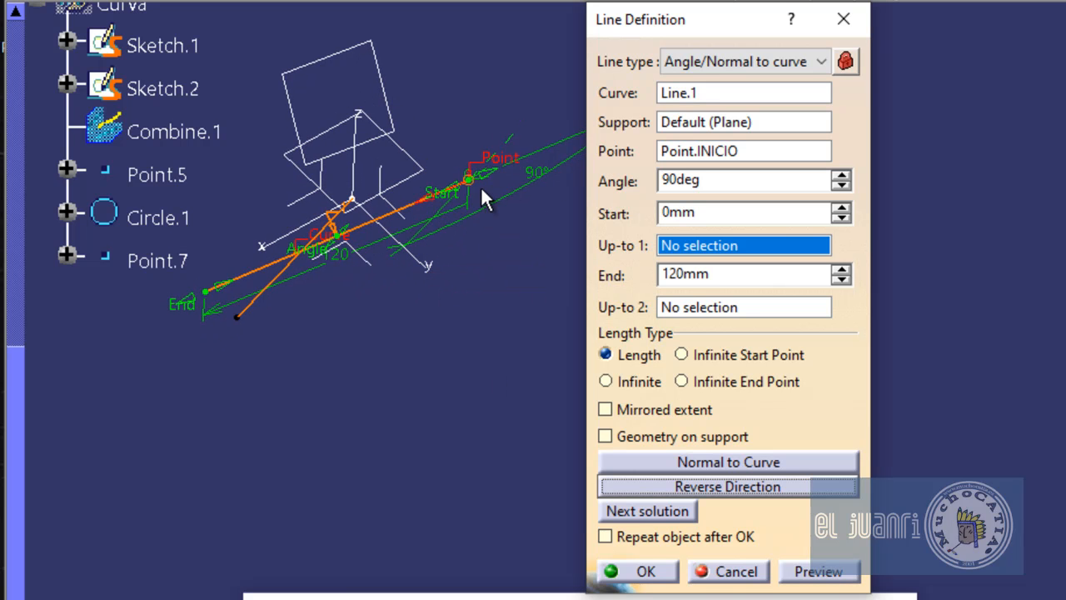
pyautogui.moveTo(296, 258)
pyautogui.mouseDown(button='middle')
pyautogui.moveTo(306, 402)
pyautogui.moveTo(315, 331)
pyautogui.mouseUp(button='middle')
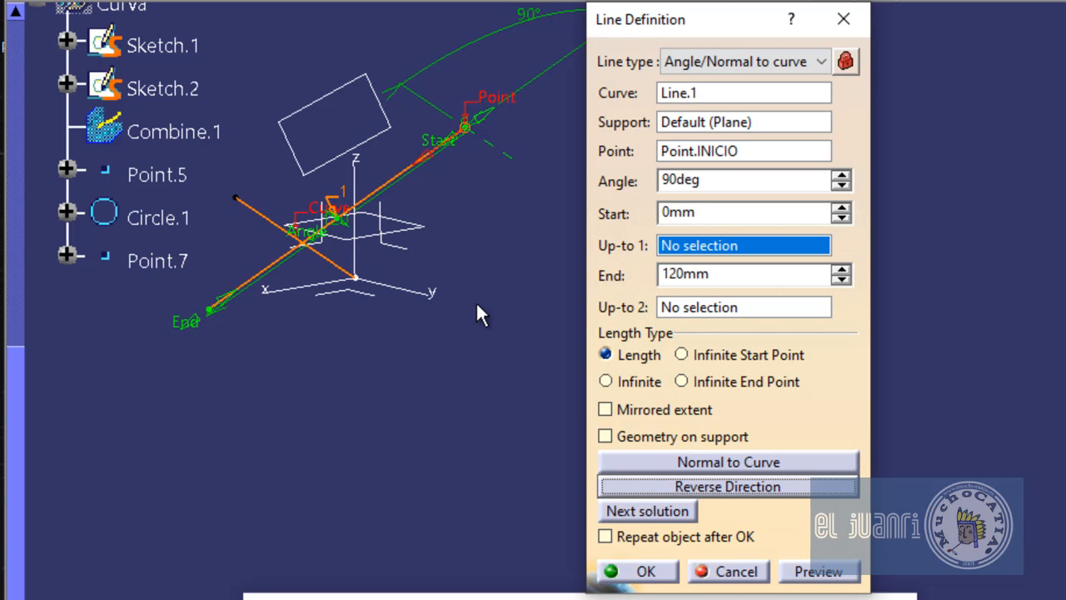
pyautogui.click(733, 125)
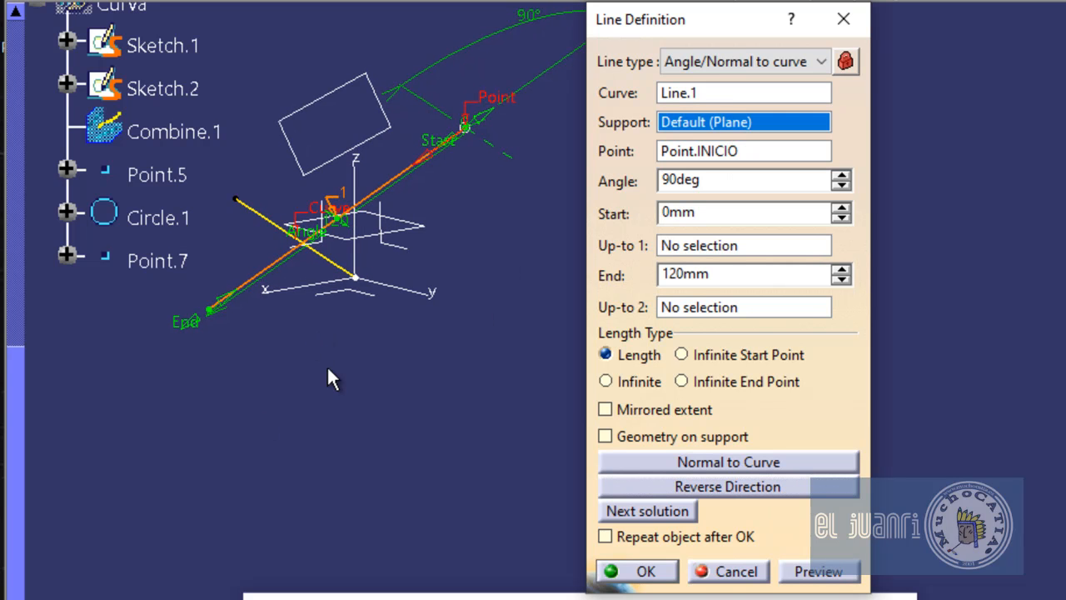
pyautogui.moveTo(327, 365); pyautogui.dragTo(319, 329, button='middle')
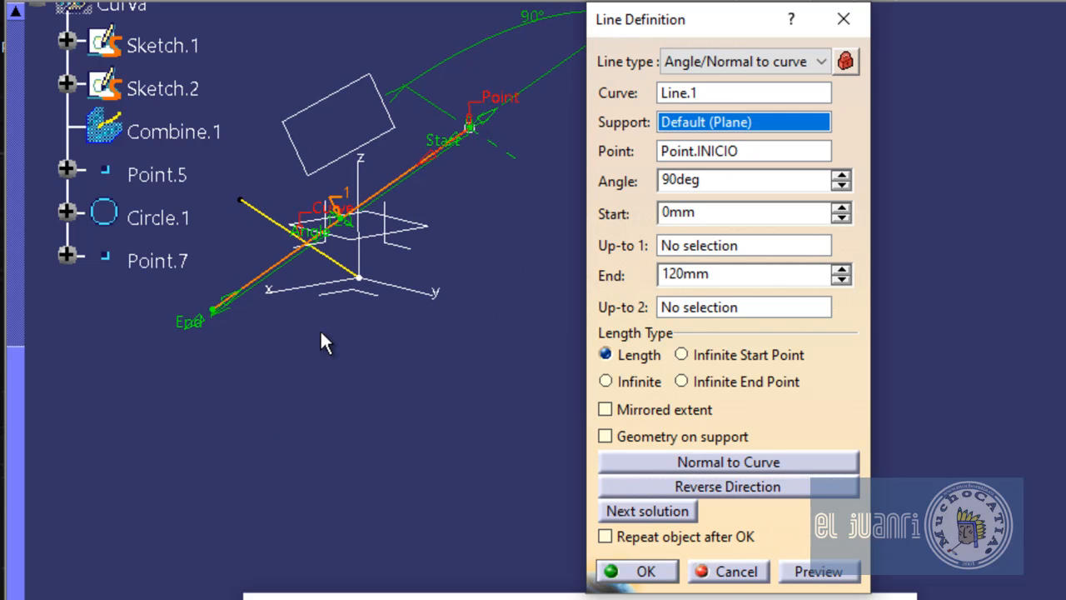
pyautogui.click(428, 226)
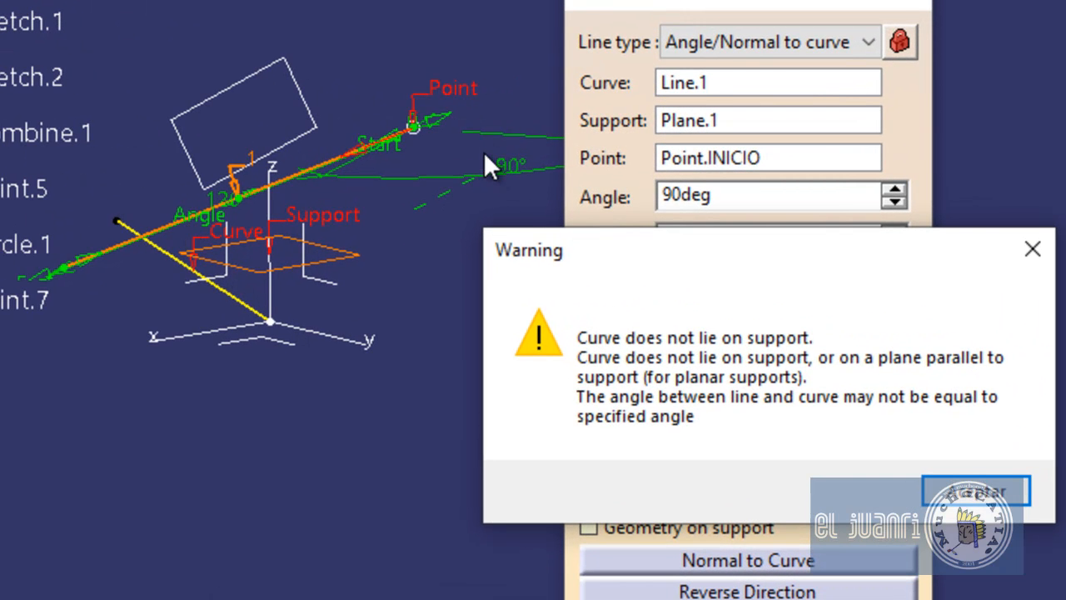
pyautogui.moveTo(667, 234); pyautogui.dragTo(645, 90)
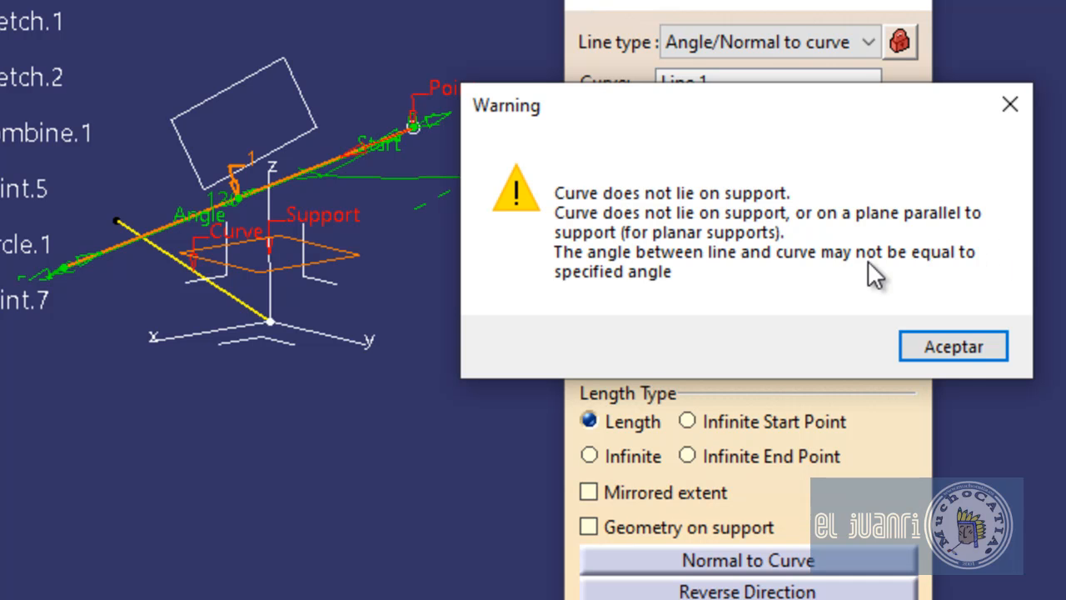
pyautogui.click(980, 350)
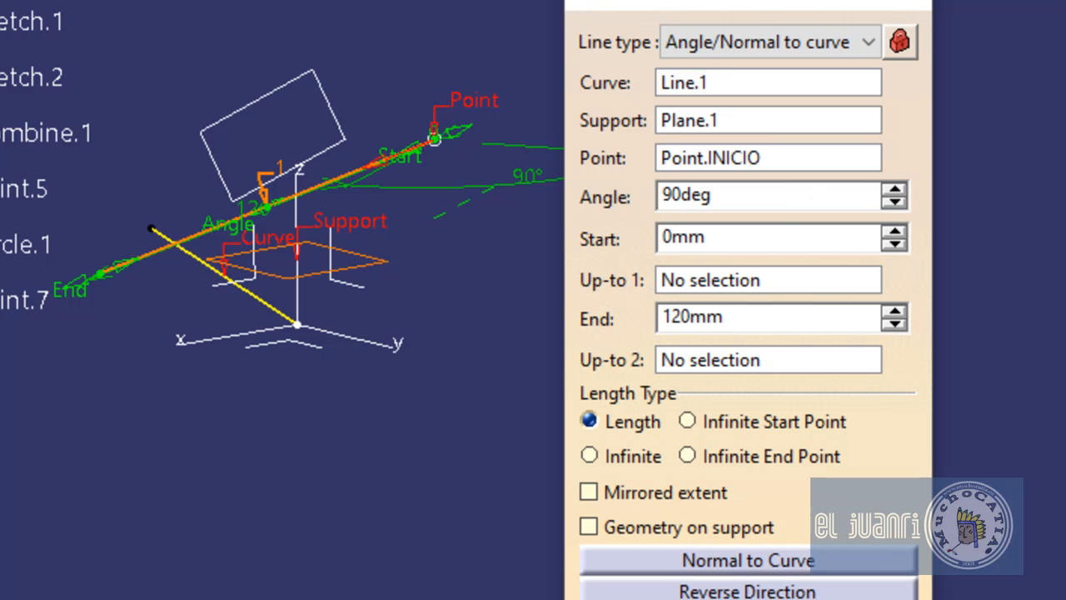
pyautogui.click(605, 571)
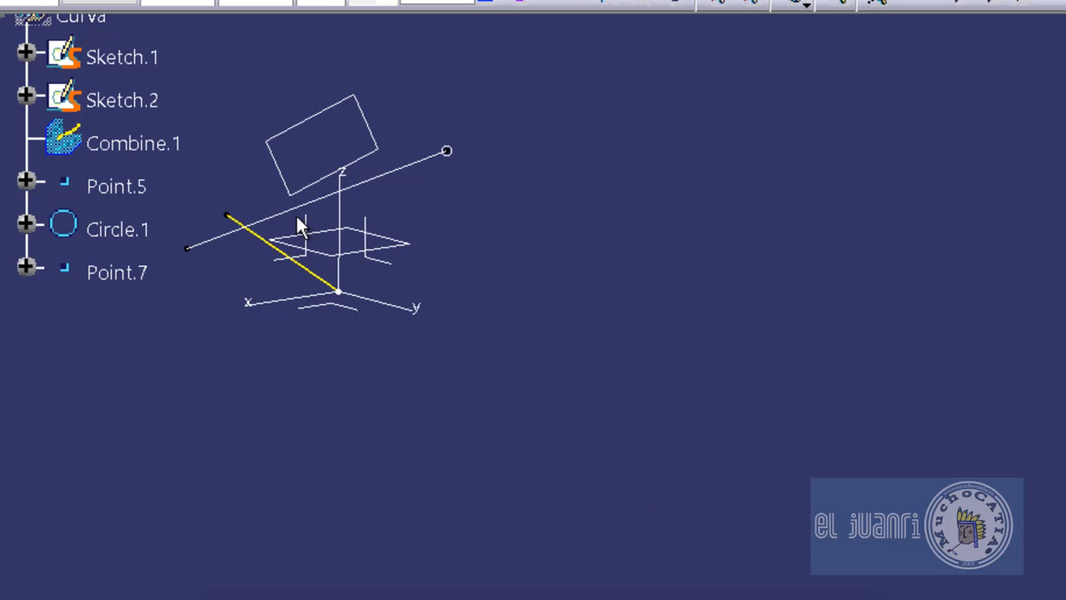
# Change the support of the 90deg line from Point.INICIO to Plana_Inclinado, dismiss the warning and accept the definition
pyautogui.doubleClick(382, 175)
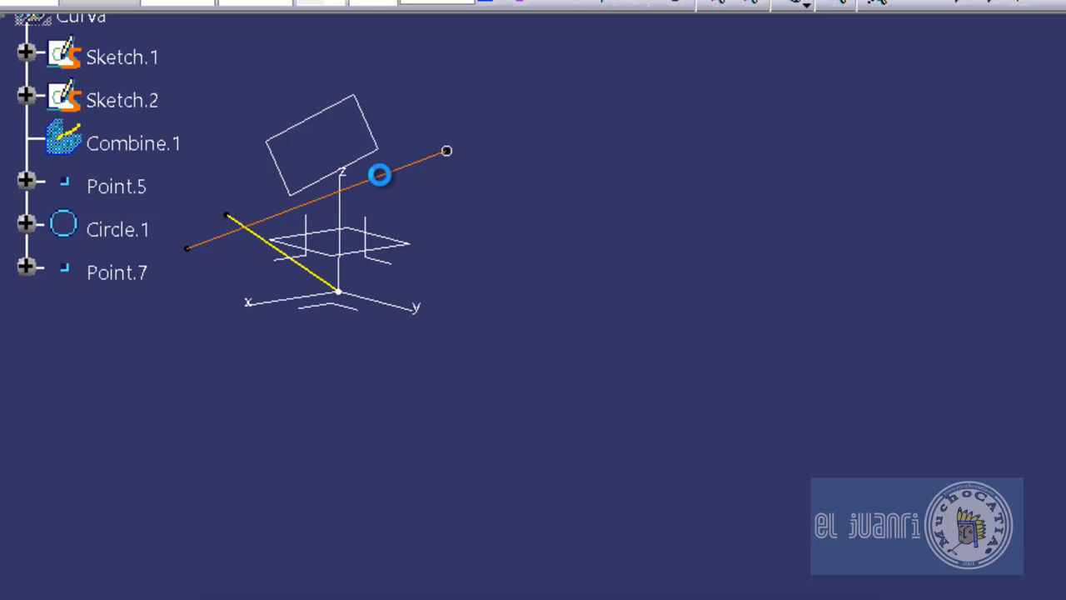
pyautogui.click(658, 138)
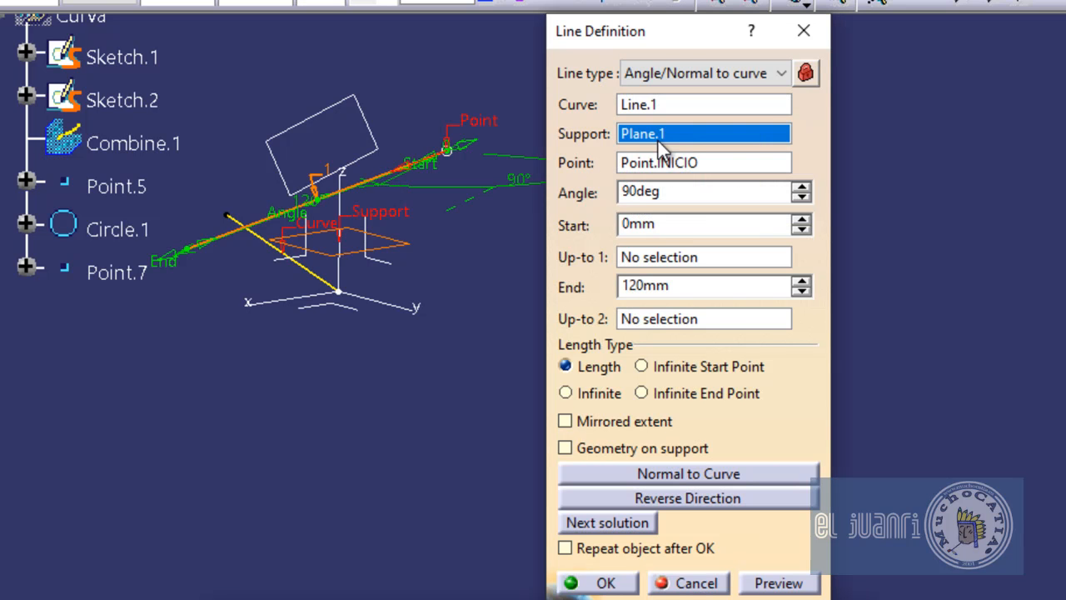
pyautogui.click(380, 149)
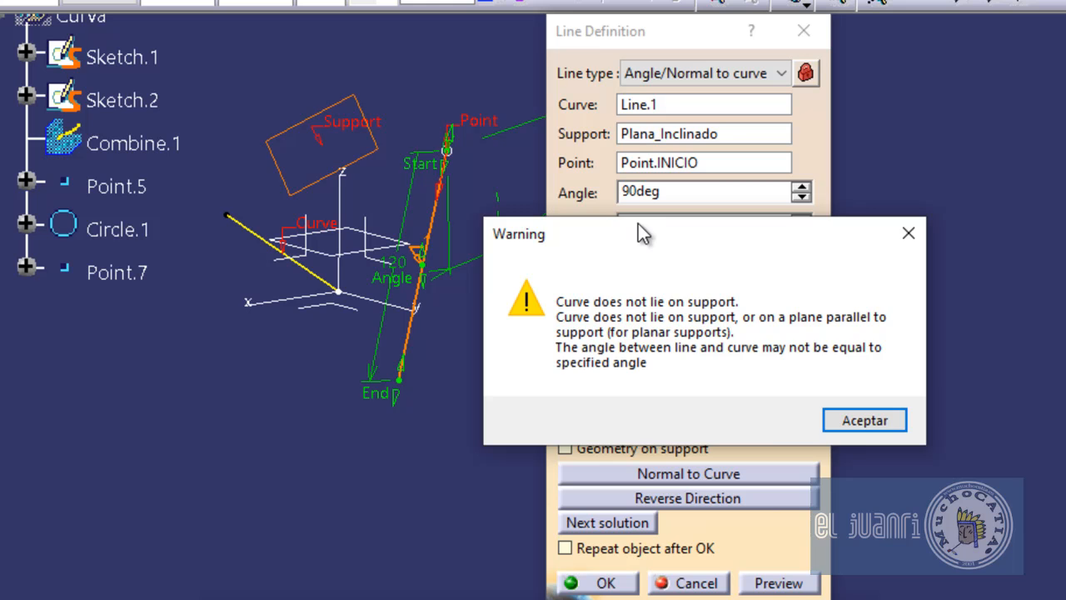
pyautogui.click(858, 422)
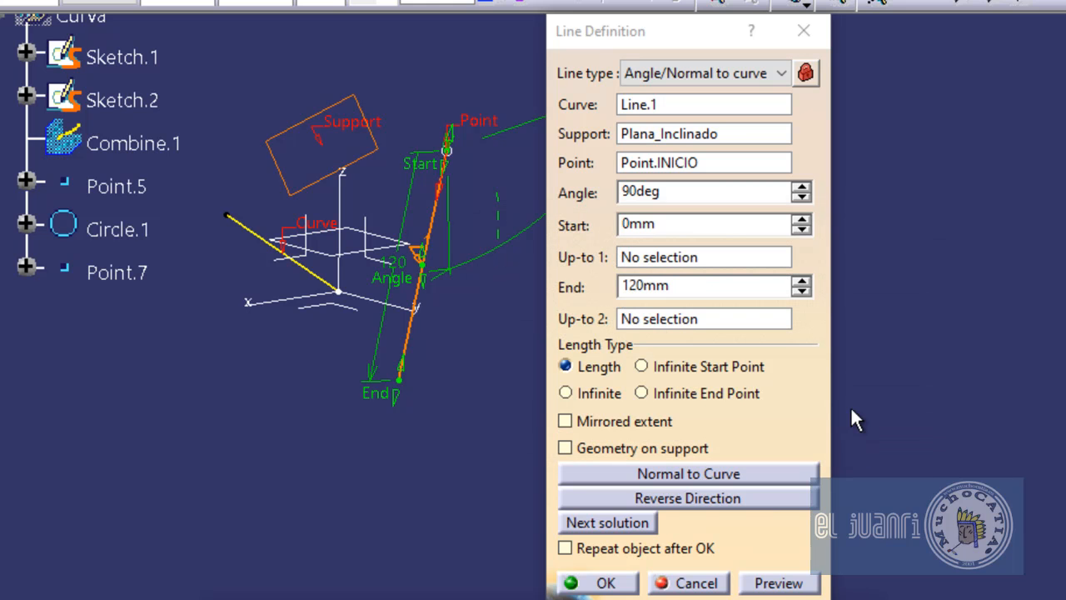
pyautogui.click(607, 583)
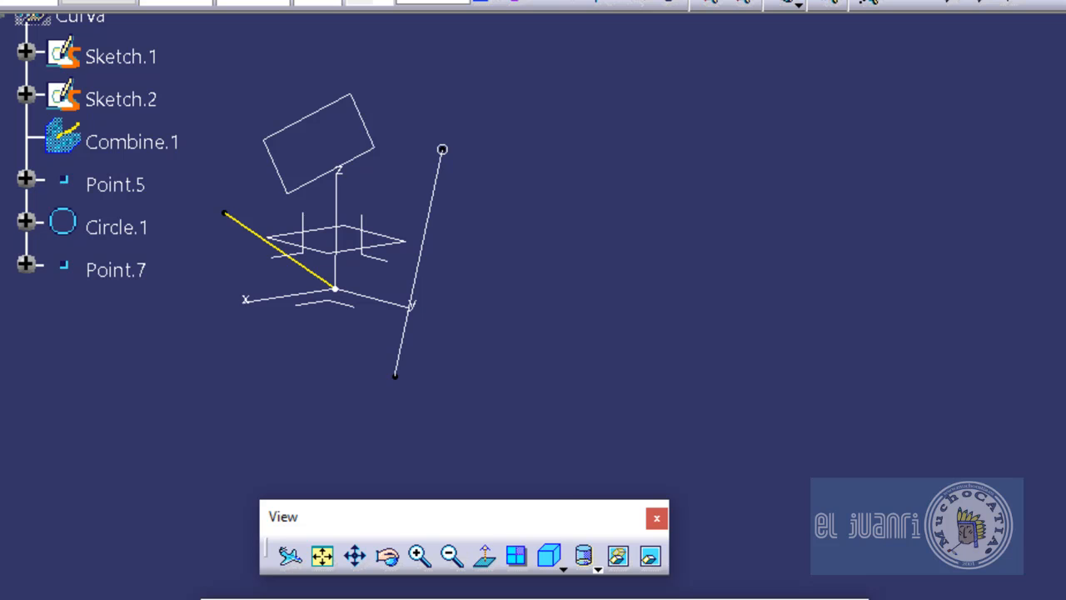
# Measure the distance and angle between Line.3 and Line.1, and delete the kept measurement
pyautogui.click(486, 557)
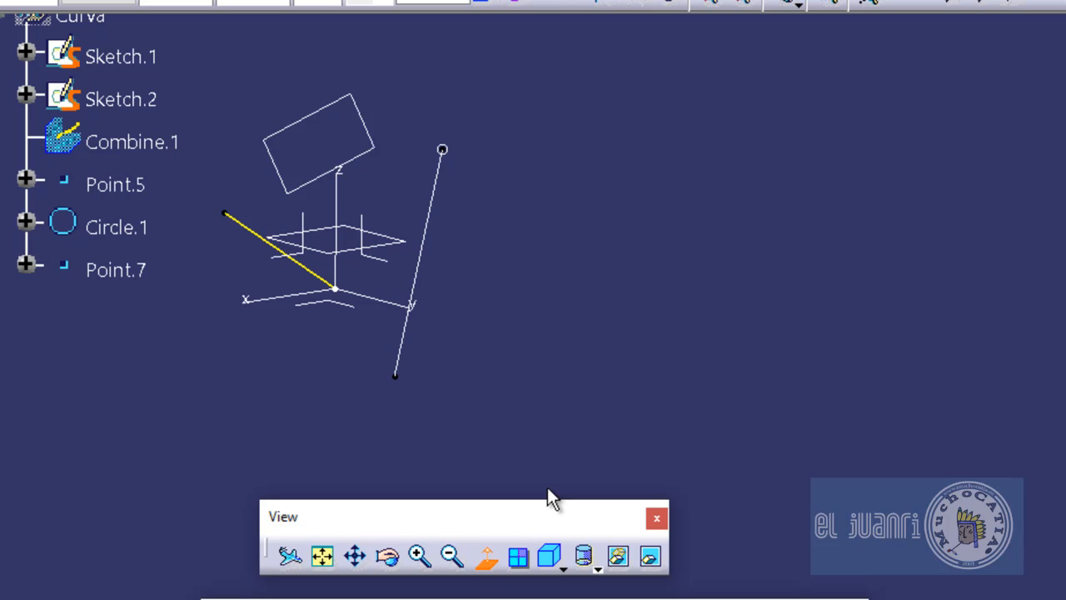
pyautogui.click(374, 139)
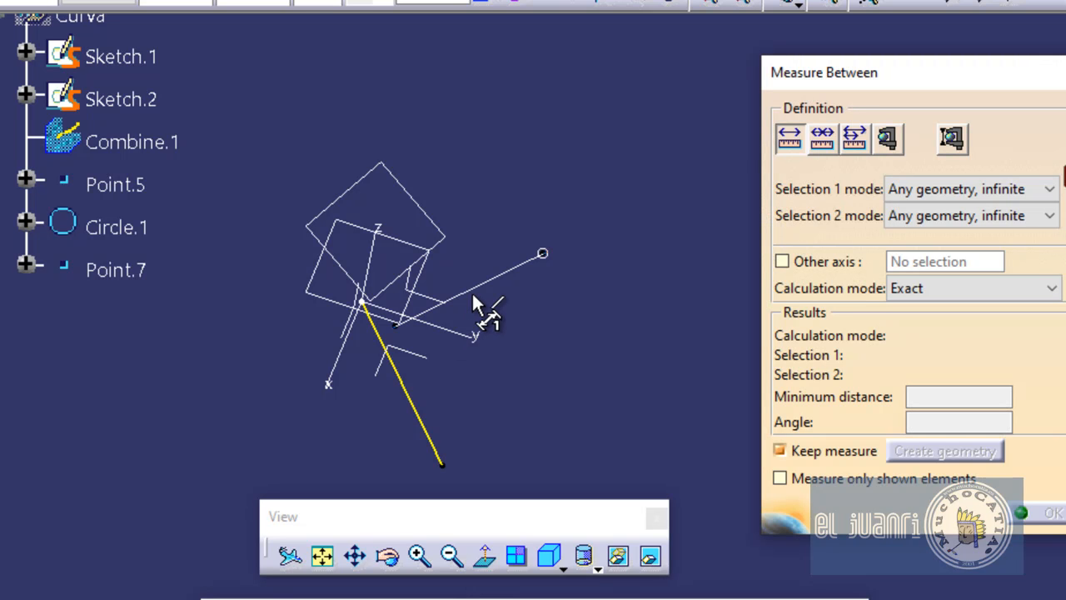
pyautogui.click(472, 288)
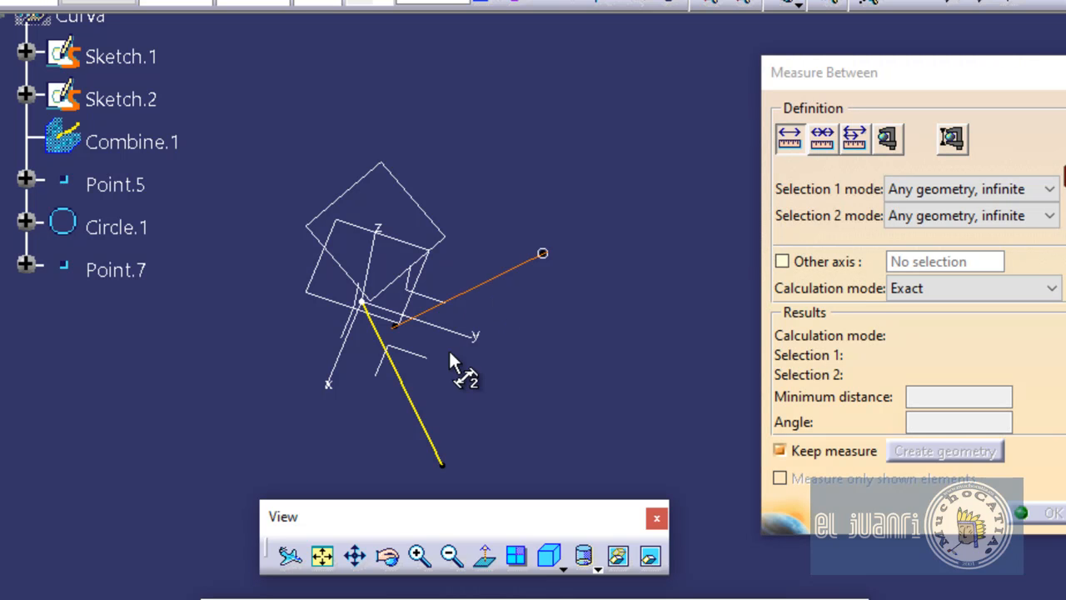
pyautogui.click(415, 405)
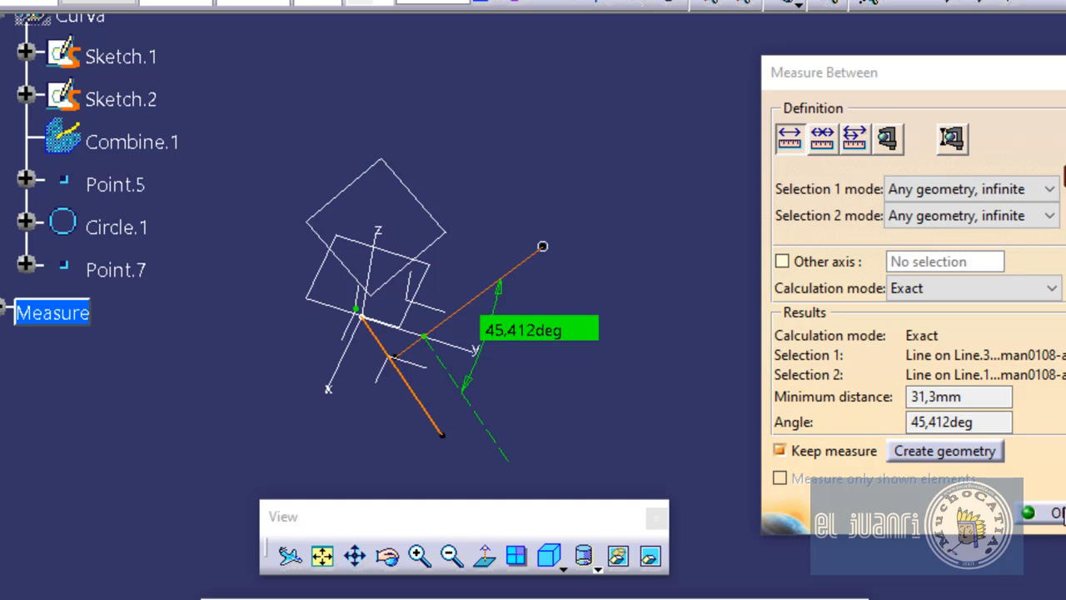
pyautogui.press('Return')
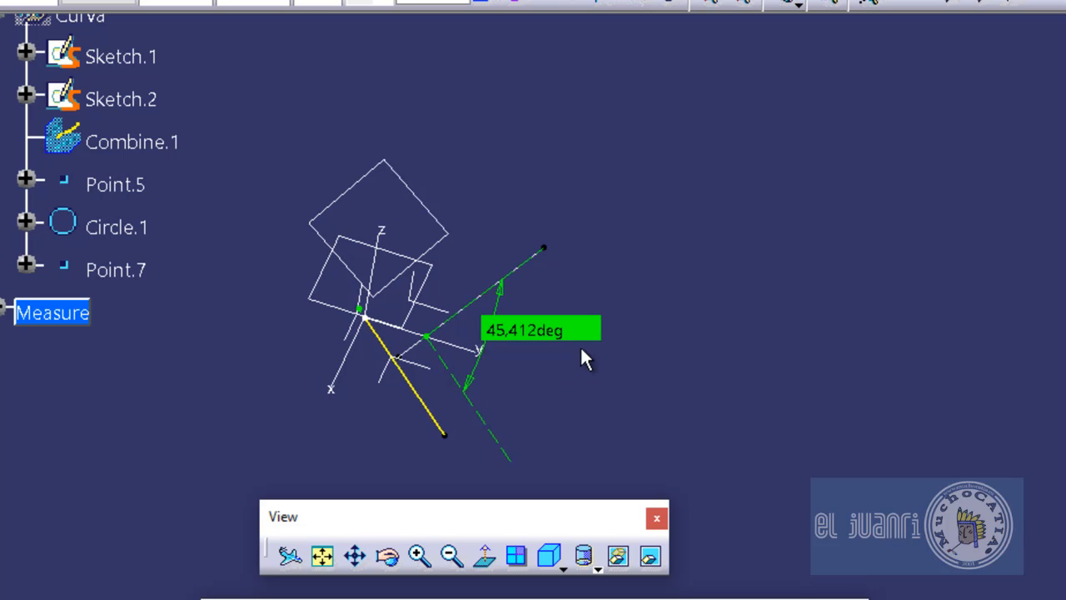
pyautogui.moveTo(582, 349); pyautogui.dragTo(569, 335, button='middle')
pyautogui.click(577, 329)
pyautogui.press('Delete')
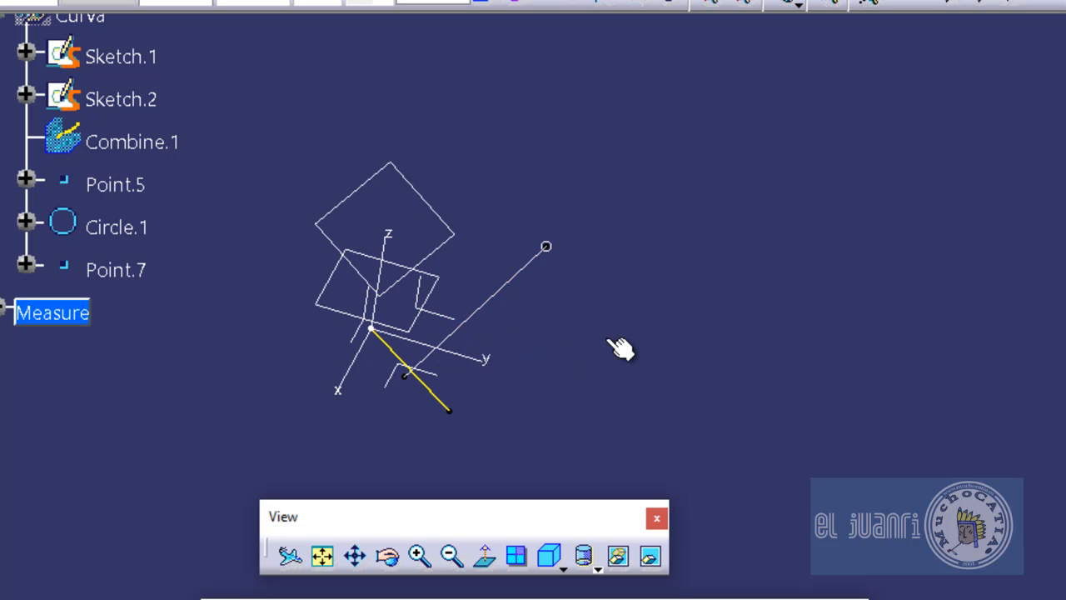
pyautogui.moveTo(619, 388)
pyautogui.mouseDown(button='middle')
pyautogui.moveTo(533, 407)
pyautogui.moveTo(630, 388)
pyautogui.mouseUp(button='middle')
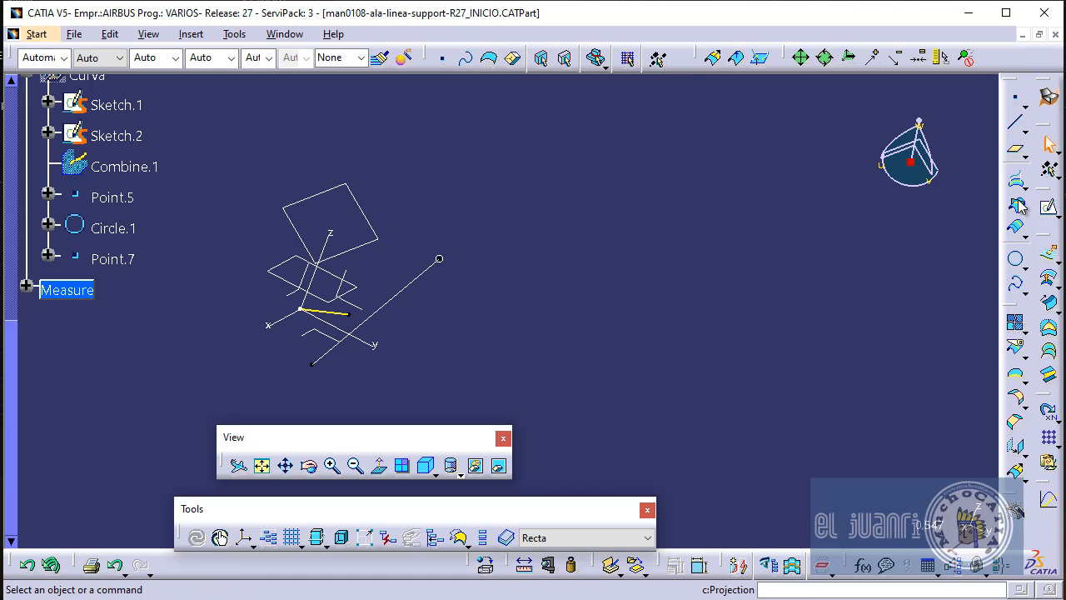
# Project Line.3 and Line.1 onto Plana_Inclinado using the Normal projection type
pyautogui.click(1017, 205)
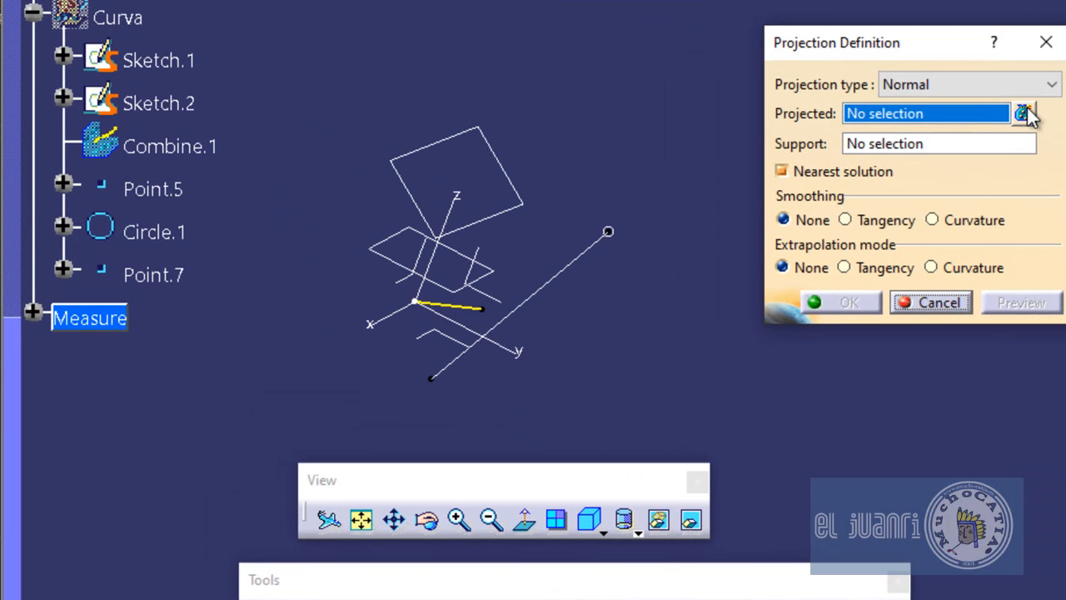
pyautogui.click(738, 173)
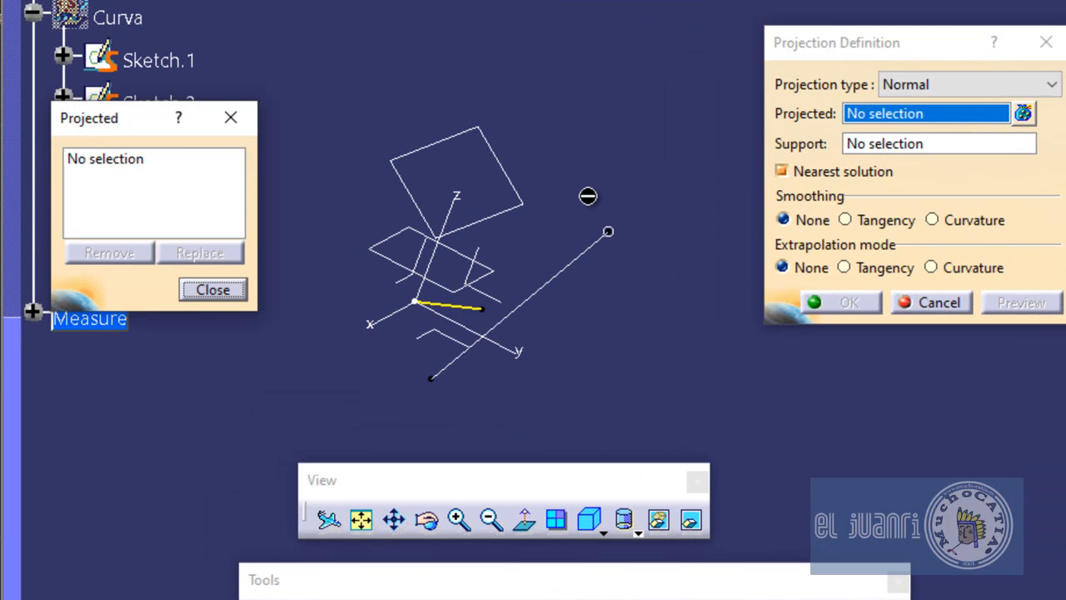
pyautogui.click(583, 255)
pyautogui.click(468, 308)
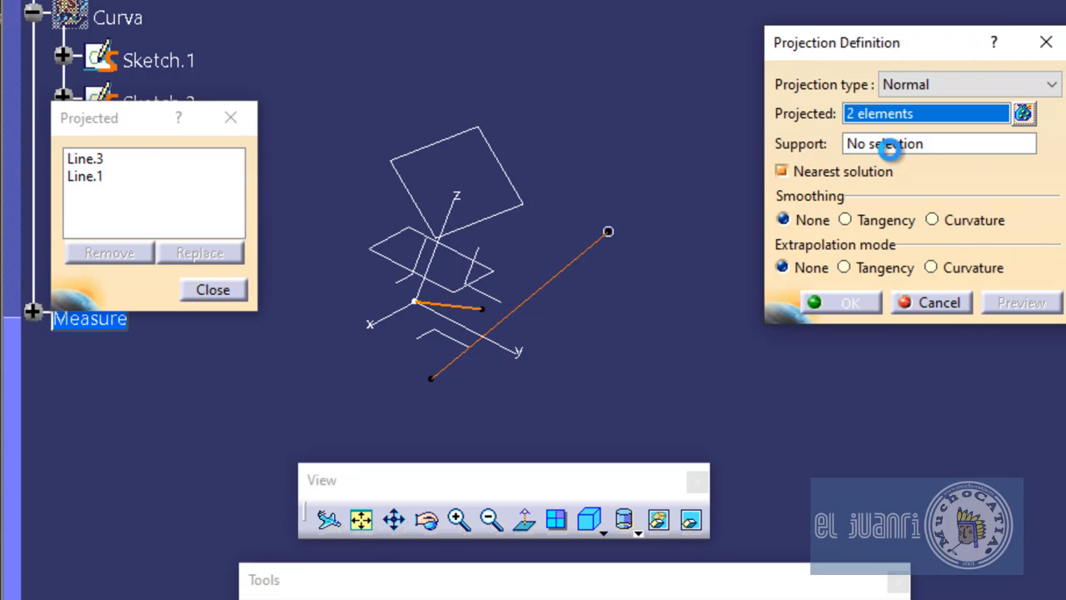
pyautogui.click(893, 142)
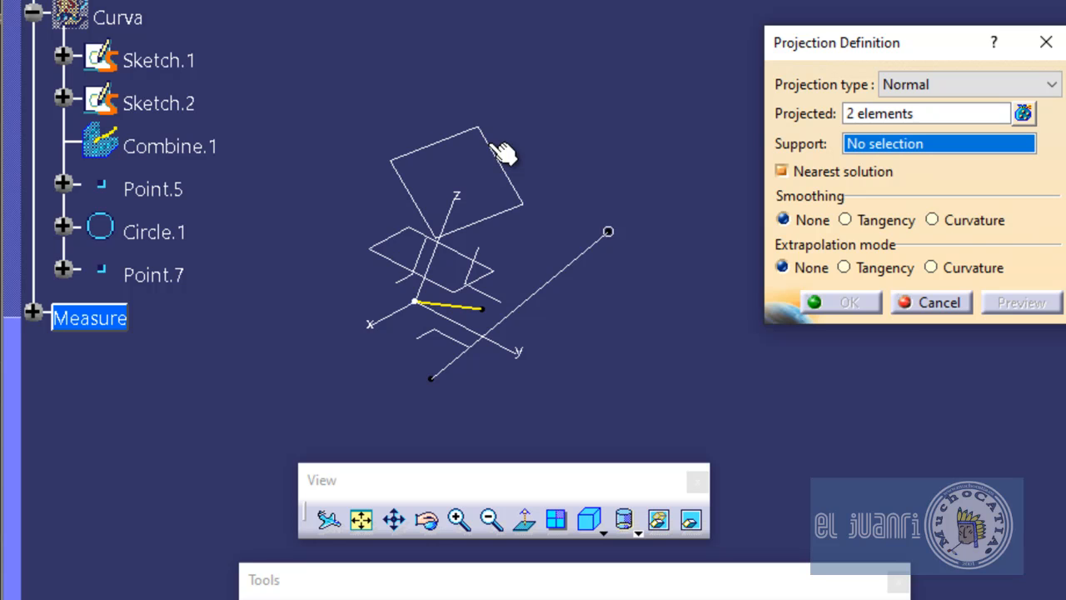
pyautogui.moveTo(505, 155); pyautogui.dragTo(542, 215, button='middle')
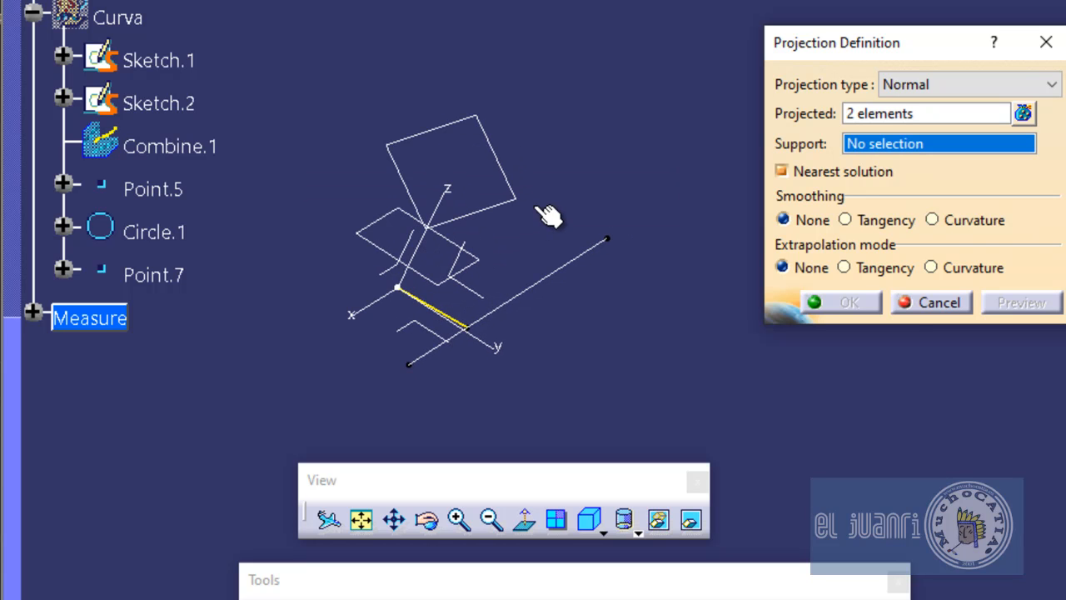
pyautogui.click(505, 172)
pyautogui.click(858, 304)
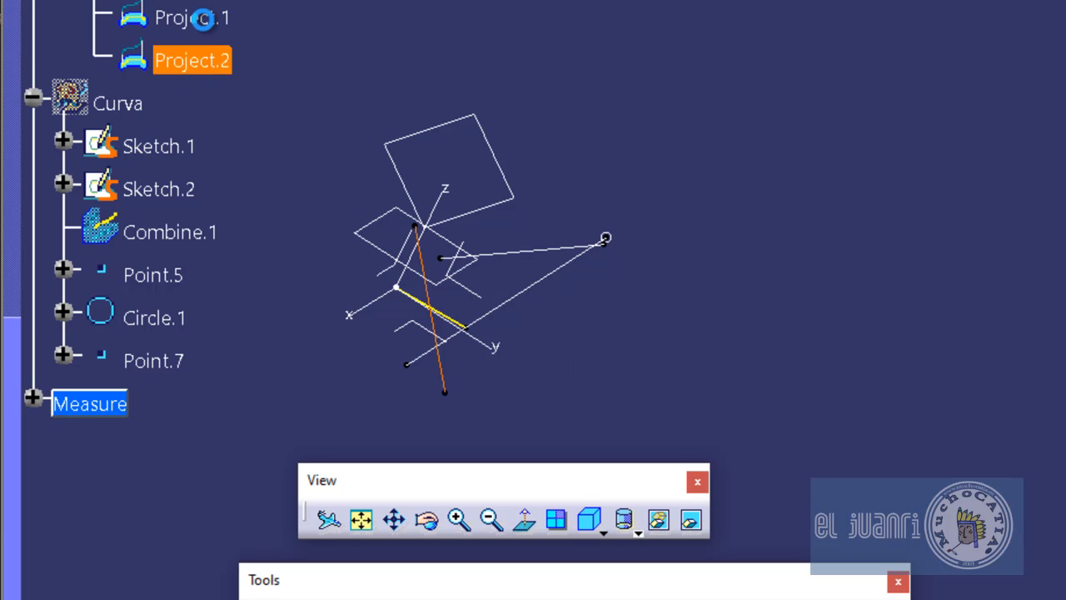
# Measure the angle between Project.1 and Project.2, discard the measure and view the projections normal to Plana_Inclinado
pyautogui.click(202, 18)
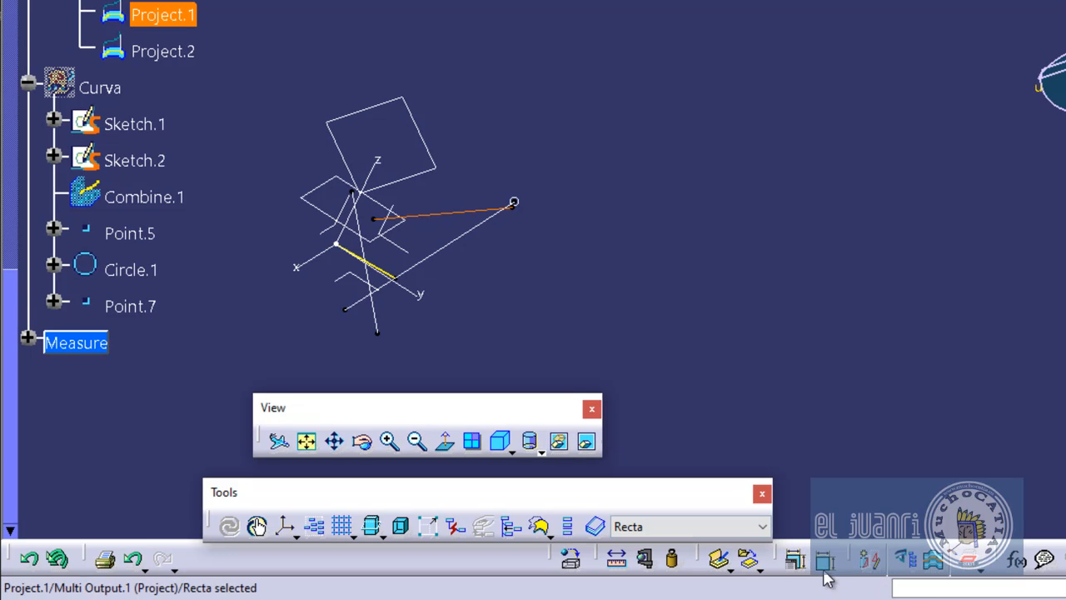
pyautogui.click(629, 558)
pyautogui.click(162, 17)
pyautogui.click(177, 52)
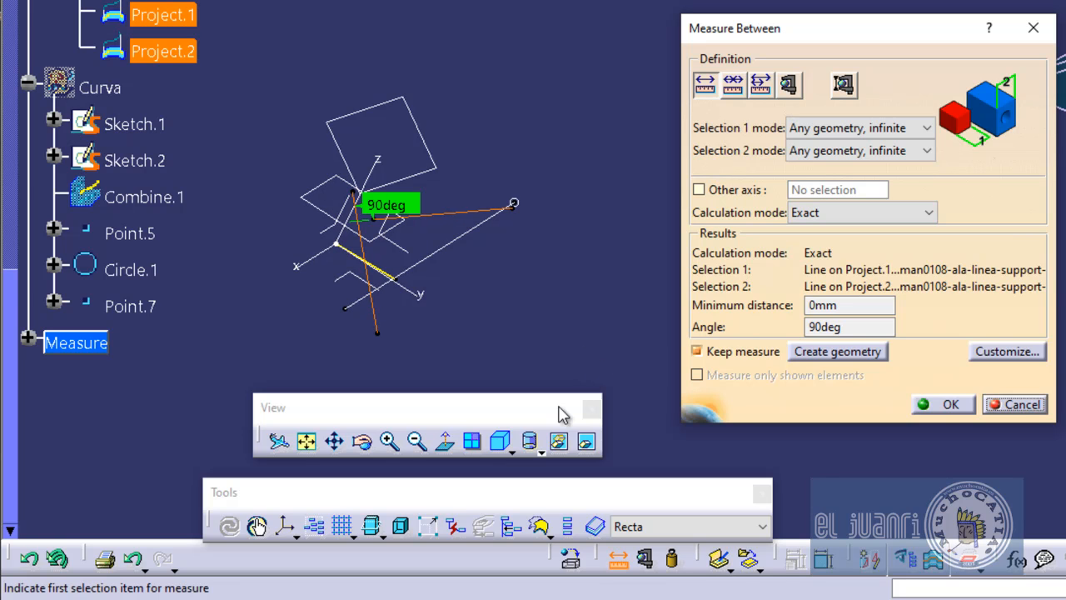
pyautogui.click(1021, 405)
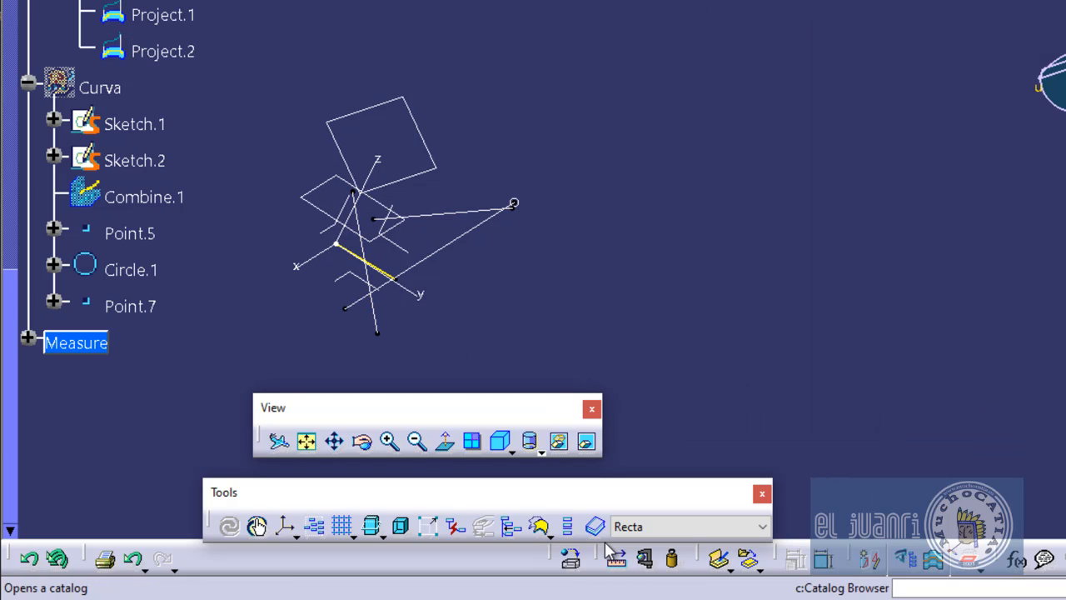
pyautogui.click(445, 441)
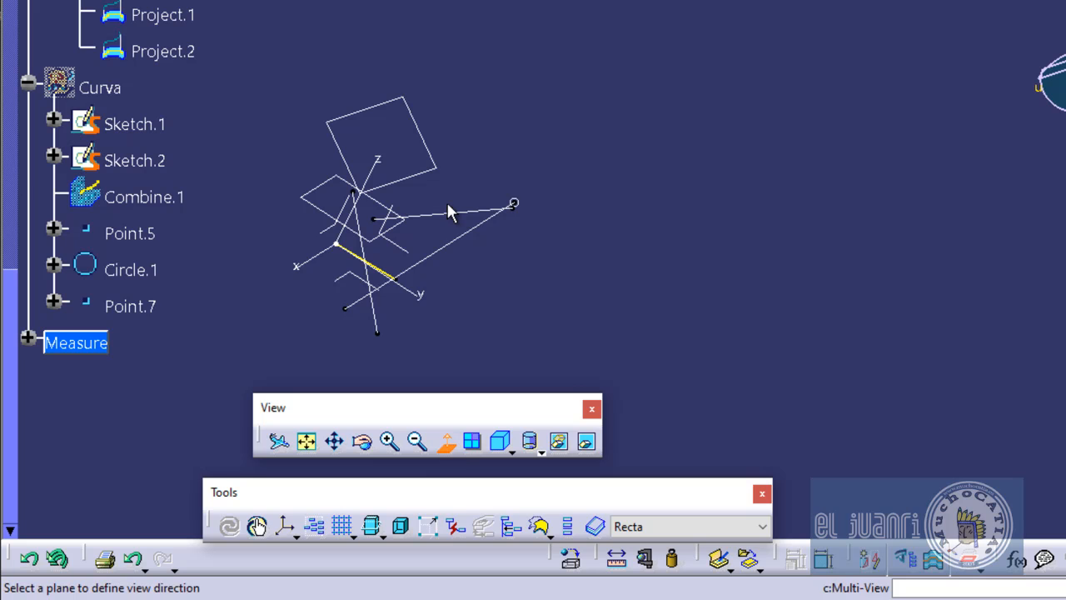
pyautogui.click(431, 170)
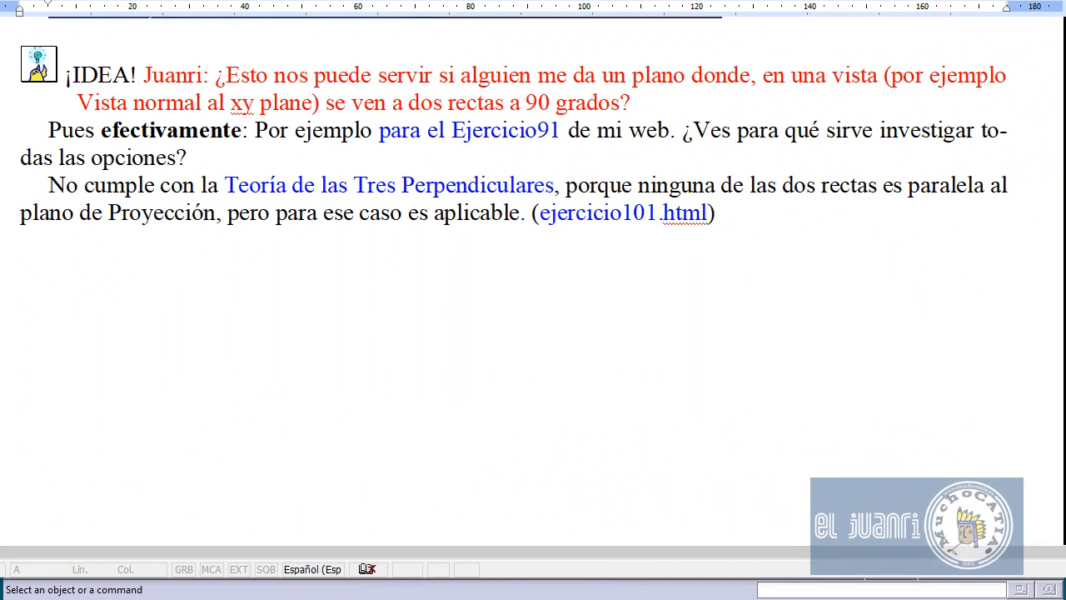
# Review the notes document on projecting both lines onto the support plane and the exercise drawing that applies it
pyautogui.moveTo(1065, 265); pyautogui.dragTo(1065, 245)
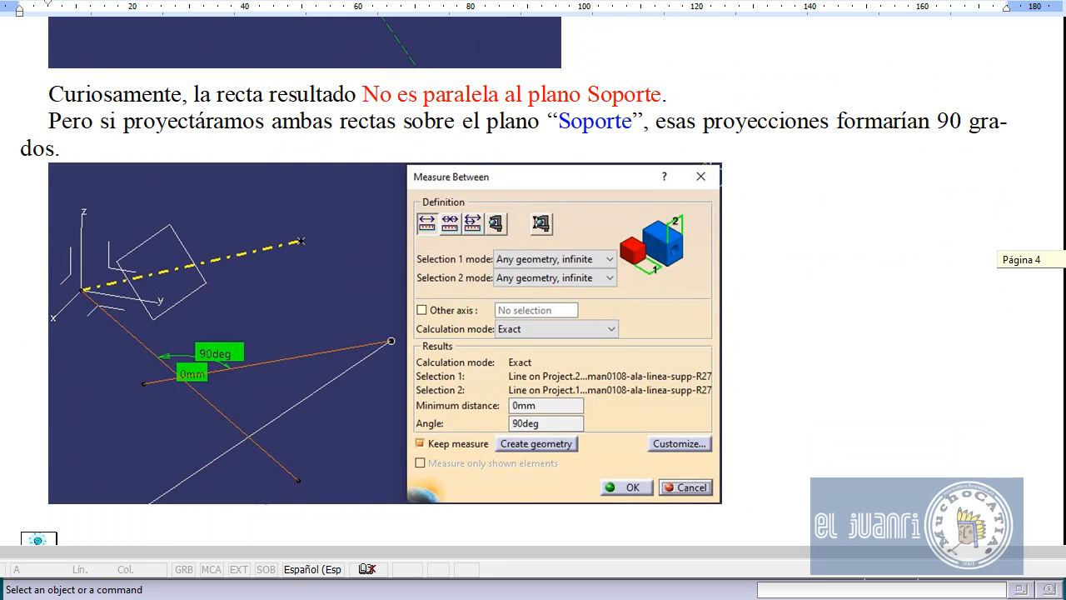
pyautogui.scroll(-10, 671, 194)
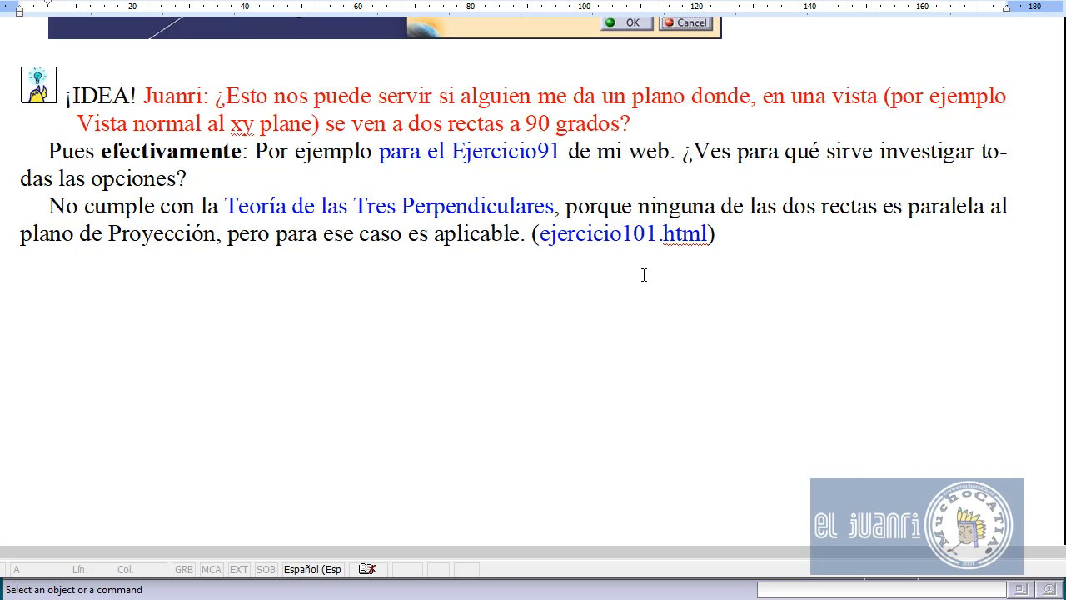
pyautogui.scroll(-10, 654, 277)
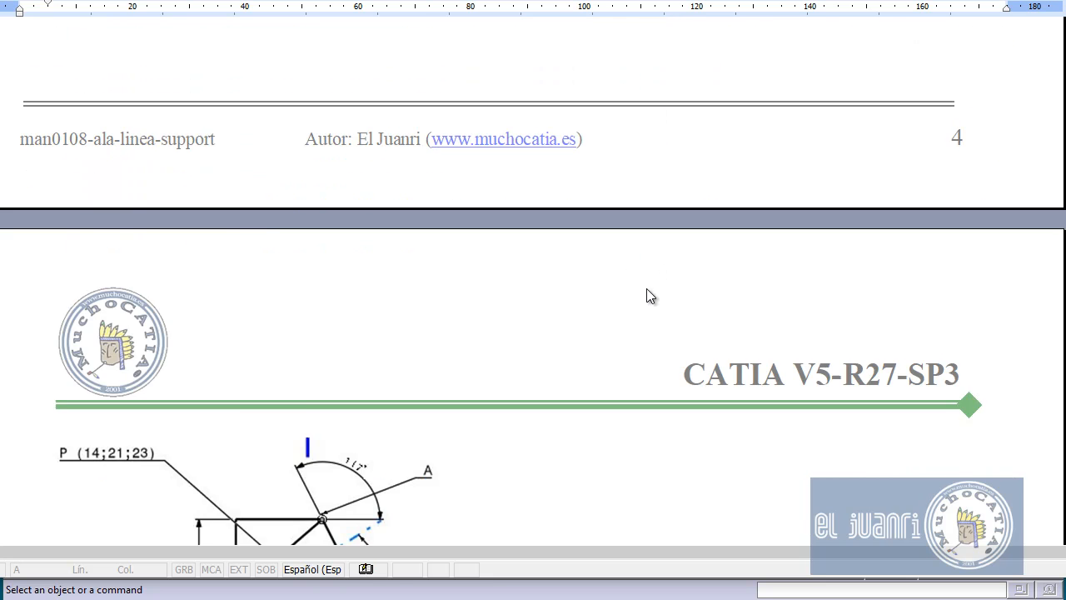
pyautogui.scroll(-3, 630, 288)
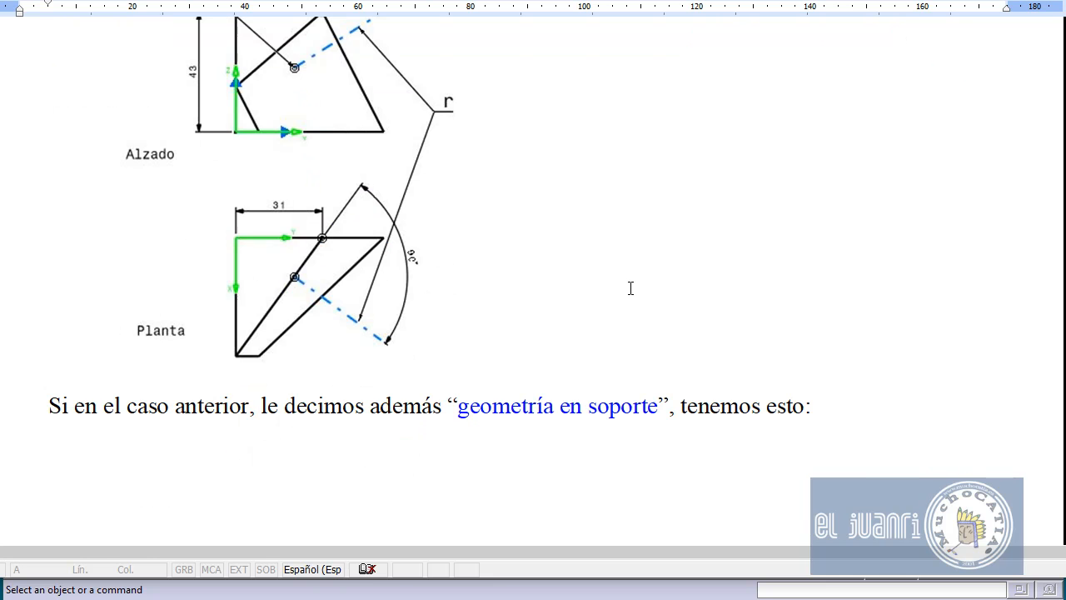
pyautogui.scroll(3, 627, 282)
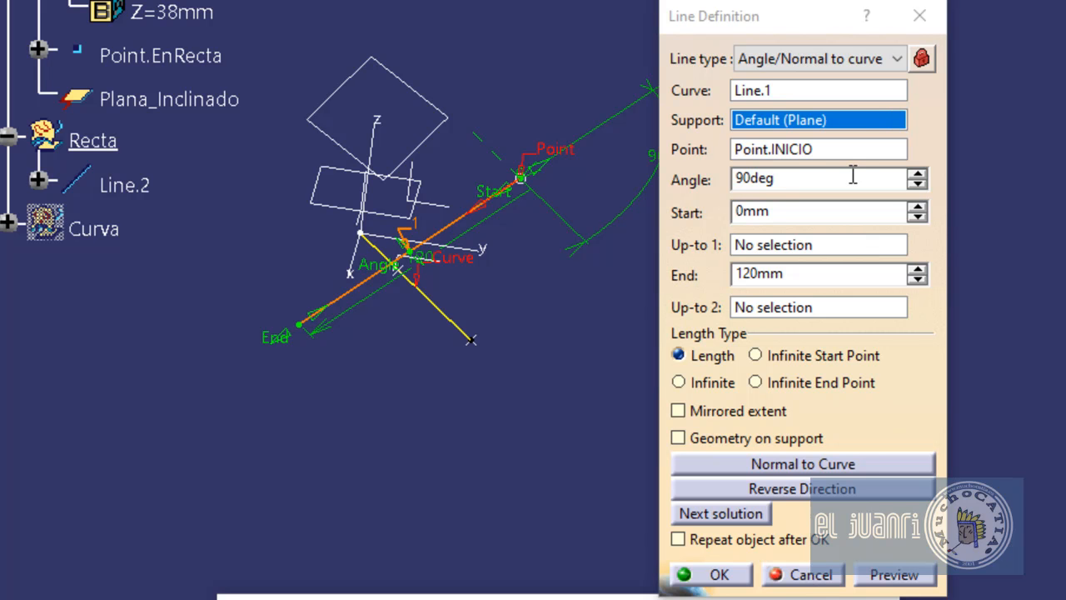
# Set Point.EnRecta as the point of the 120 mm line at 90deg to Line.1
pyautogui.click(797, 147)
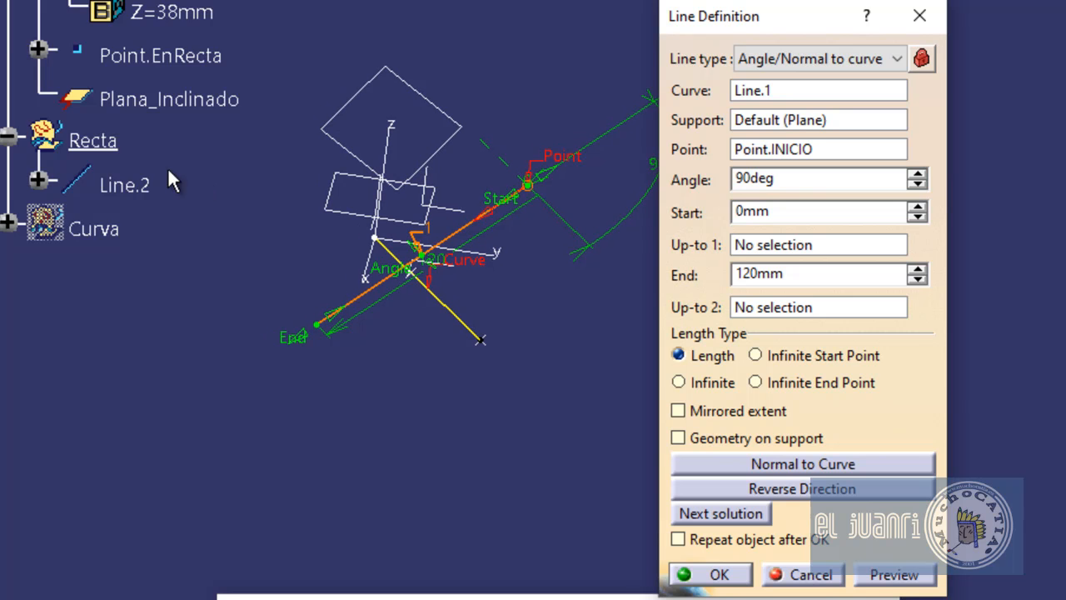
pyautogui.scroll(5, 173, 171)
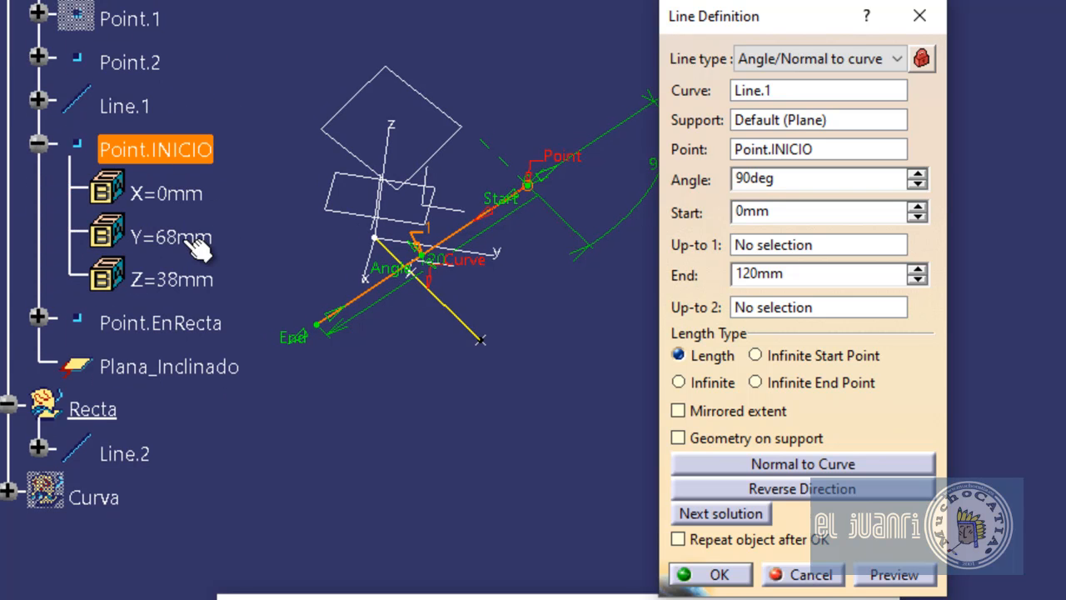
pyautogui.scroll(5, 195, 238)
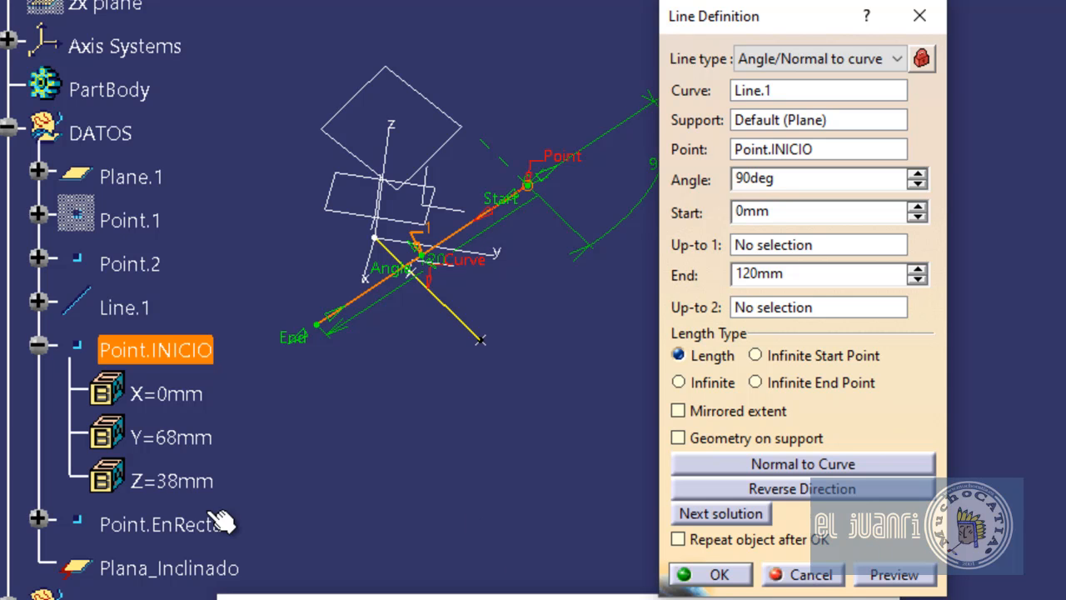
pyautogui.click(190, 521)
# Set Plane.1 as the support of the 90deg line through Point.EnRecta
pyautogui.moveTo(425, 363); pyautogui.dragTo(440, 301, button='middle')
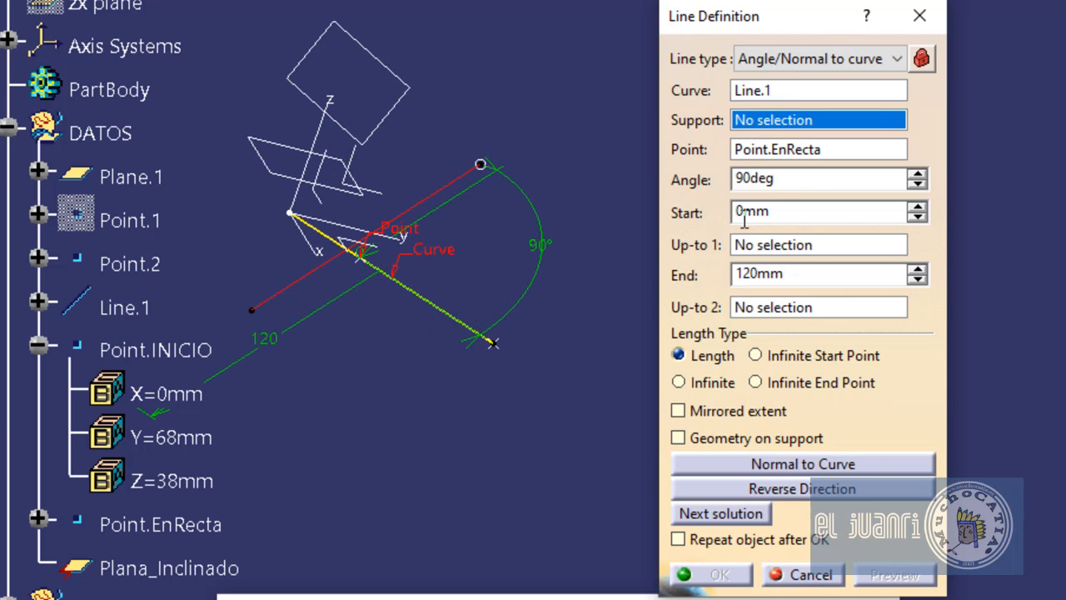
pyautogui.moveTo(457, 341); pyautogui.dragTo(315, 171, button='middle')
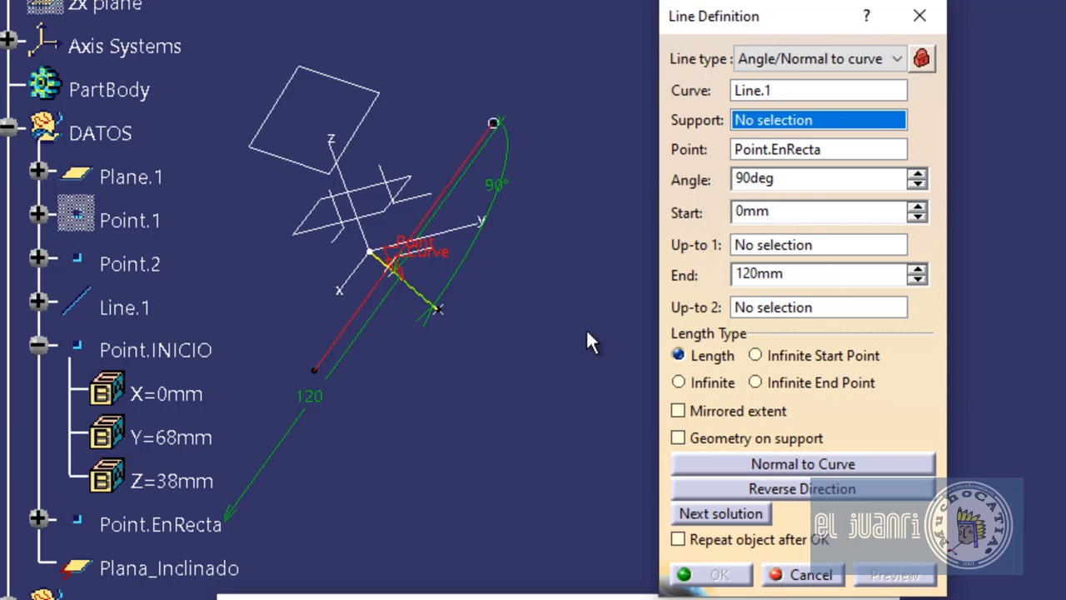
pyautogui.moveTo(249, 247); pyautogui.dragTo(788, 154, button='middle')
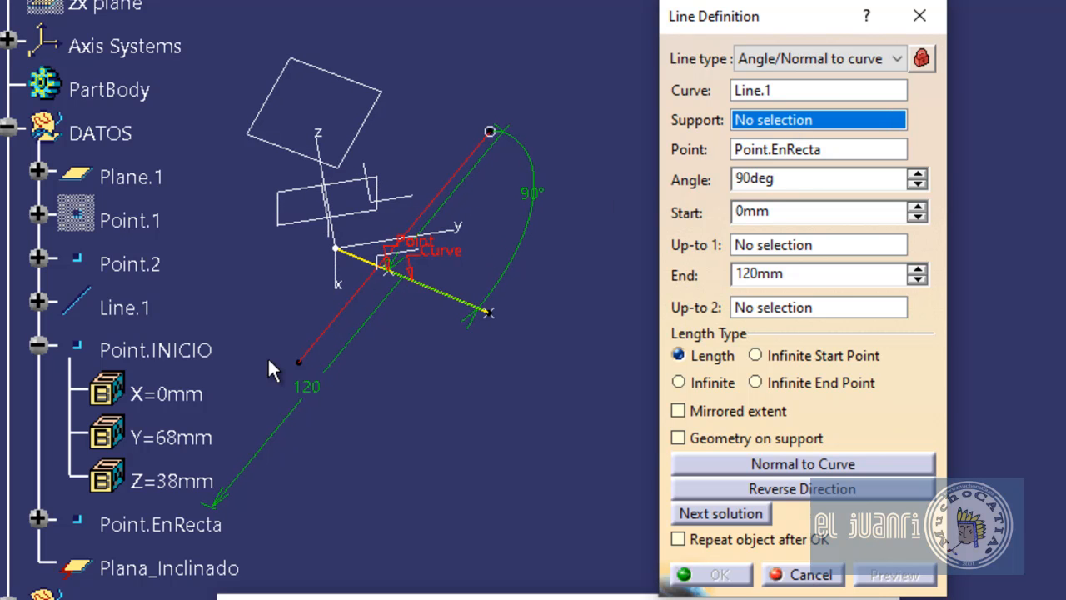
pyautogui.click(314, 229)
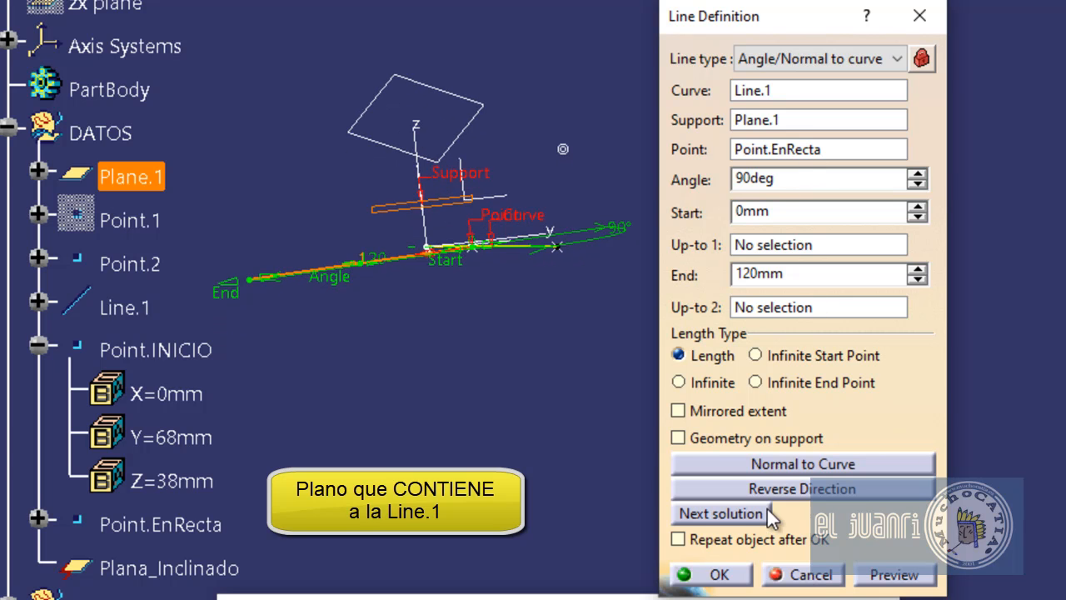
# Enable Geometry on support for the 90deg line through Point.EnRecta on Plane.1
pyautogui.click(720, 439)
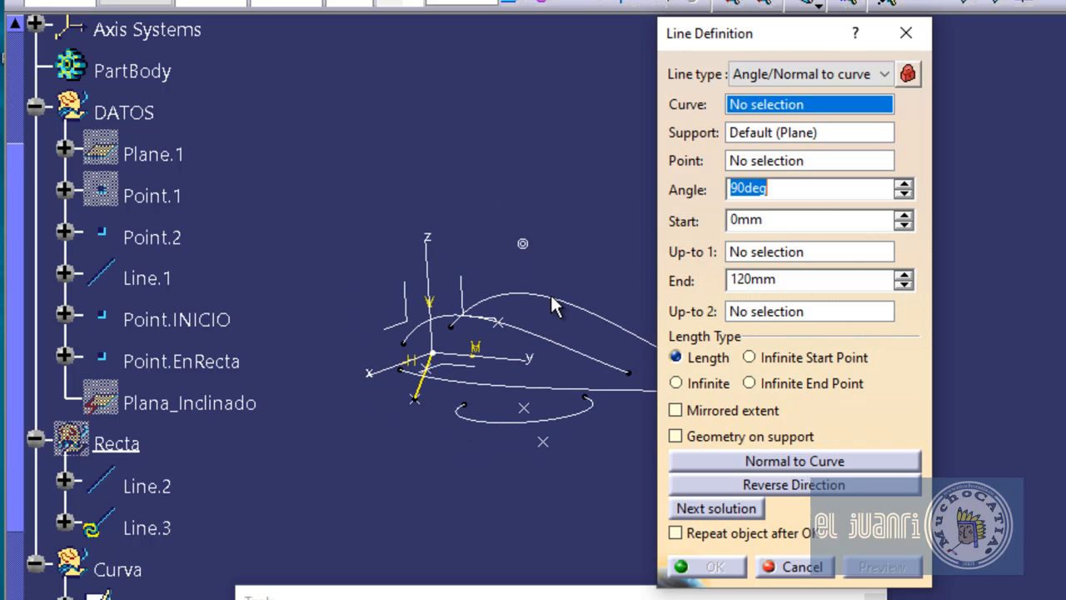
# Define a 120 mm Angle/Normal to curve line at 90deg to Sketch.1 from Point.INICIO
pyautogui.click(645, 303)
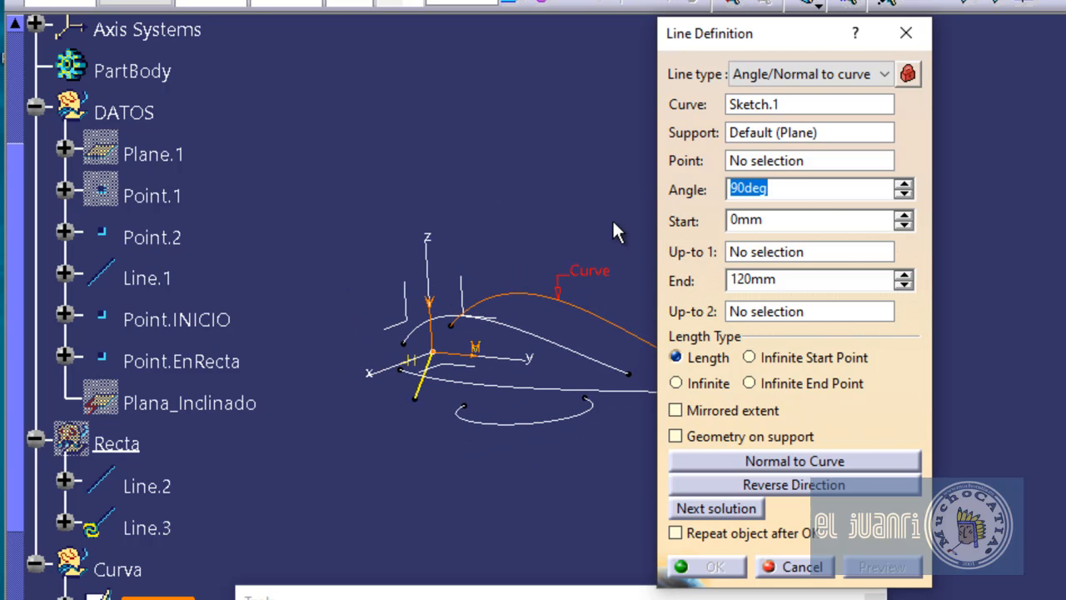
pyautogui.click(768, 160)
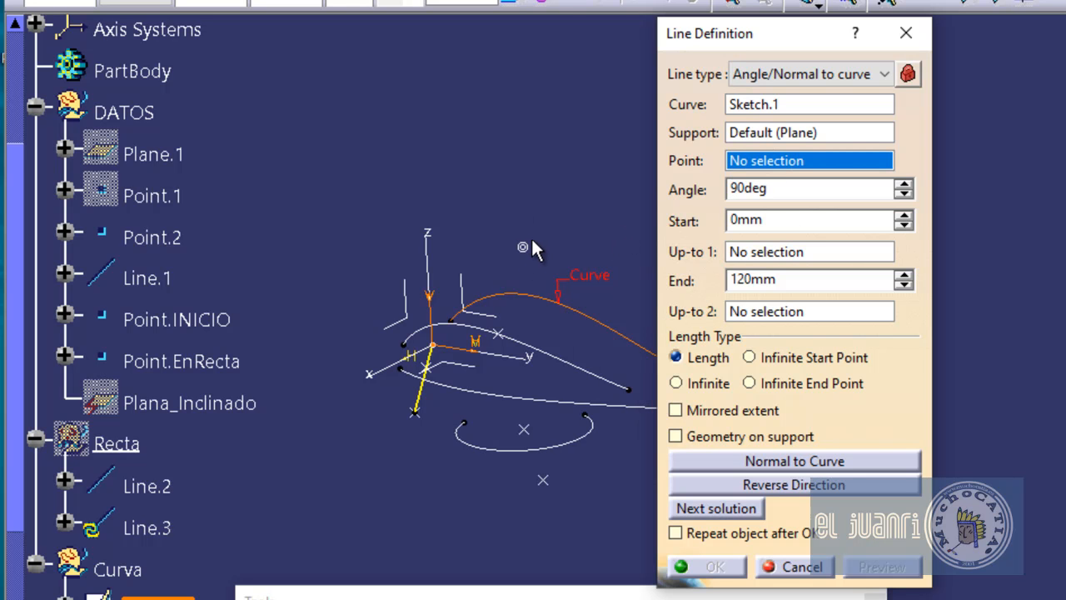
pyautogui.click(523, 247)
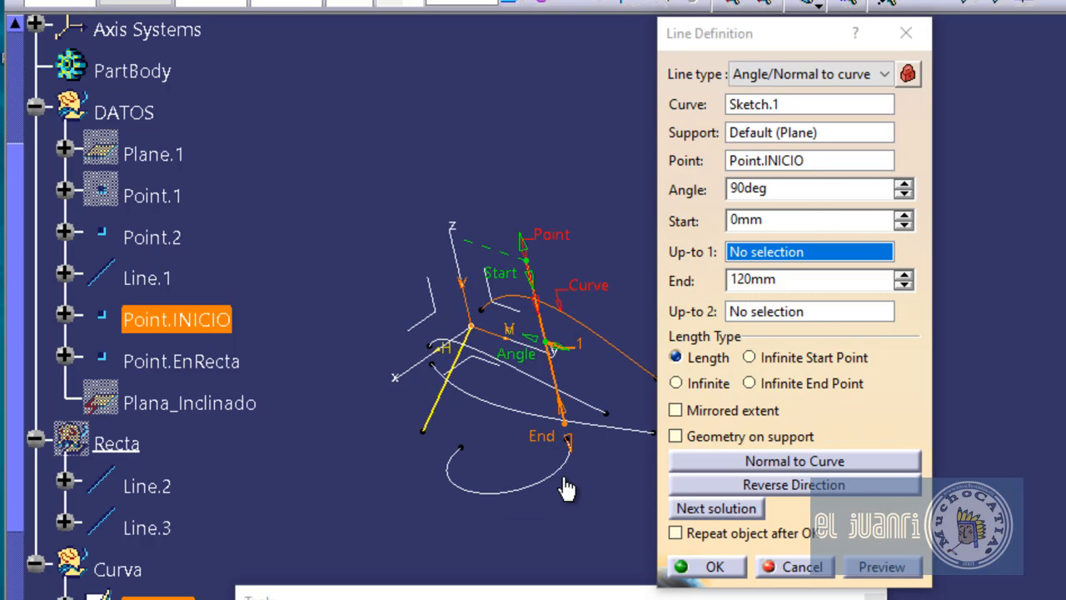
pyautogui.moveTo(566, 488); pyautogui.dragTo(602, 422, button='middle')
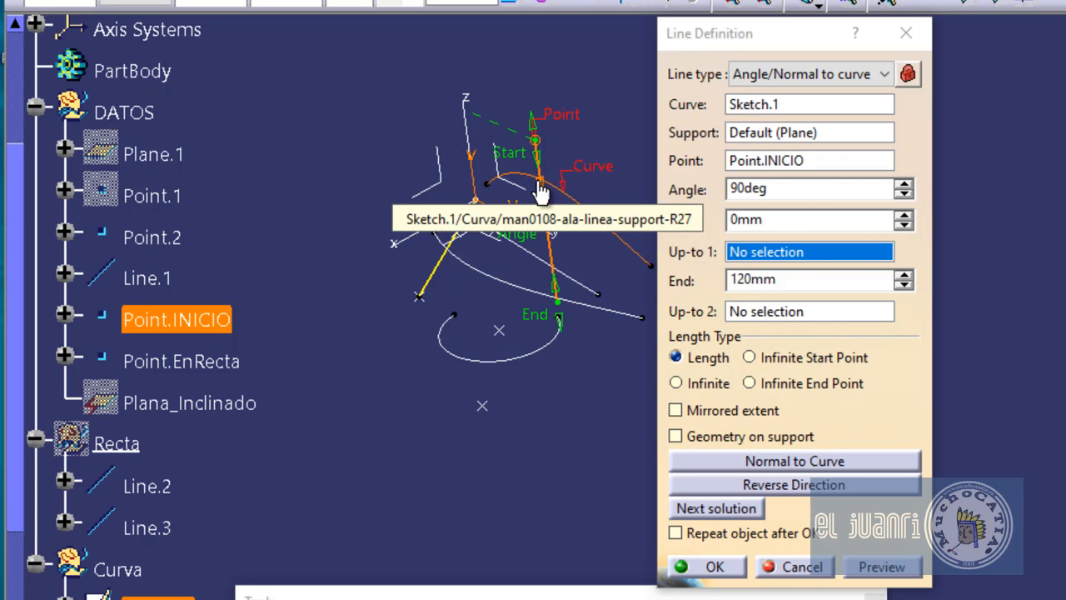
# Set Circle.1 as the curve and Point.7 as the point of the 120 mm line at 90deg
pyautogui.click(777, 107)
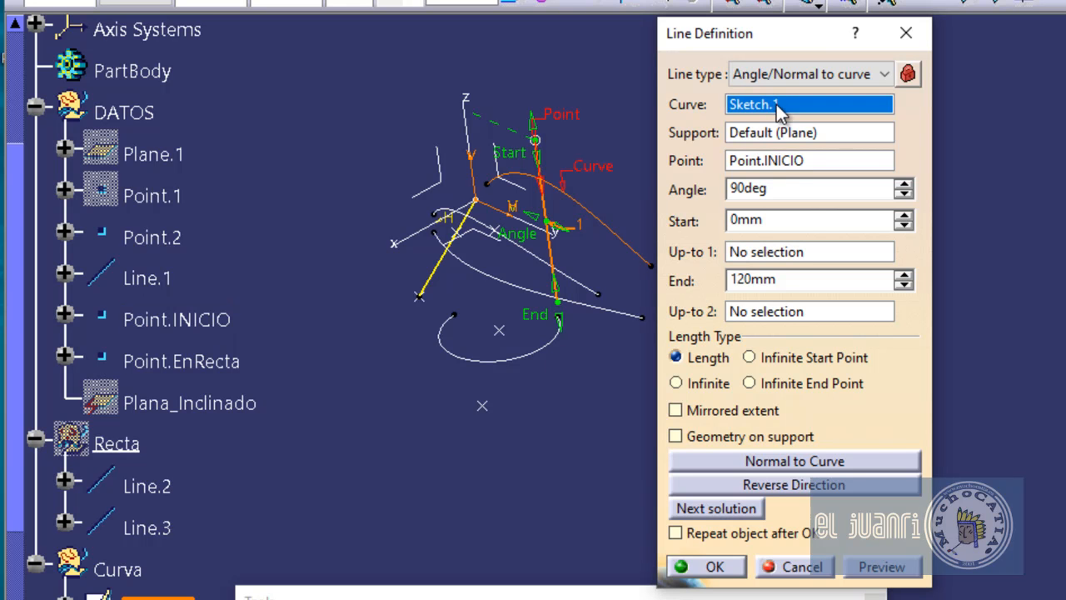
pyautogui.click(516, 365)
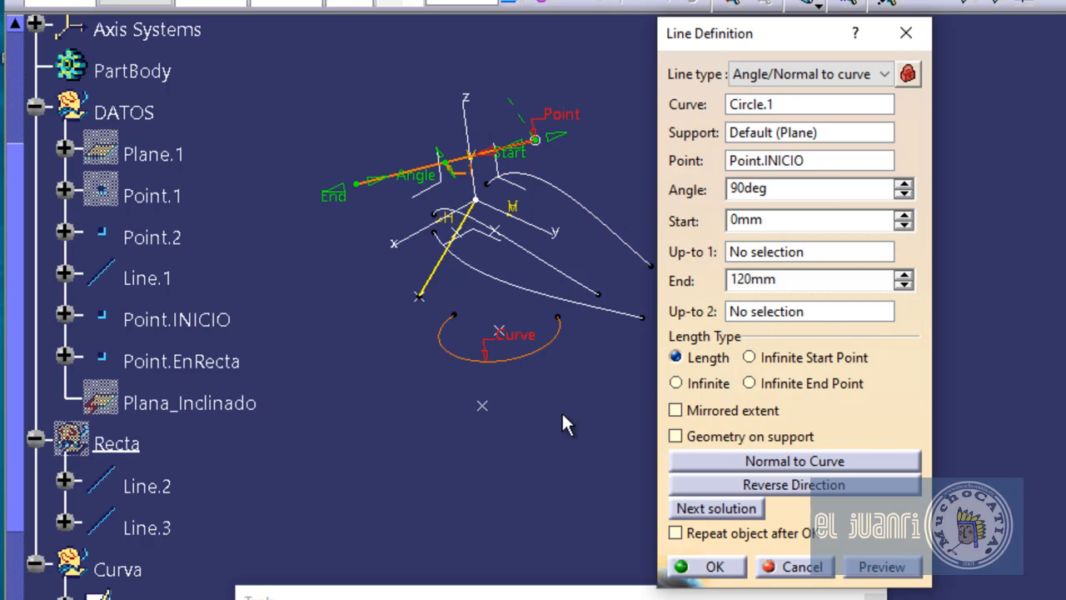
pyautogui.click(781, 158)
pyautogui.click(484, 403)
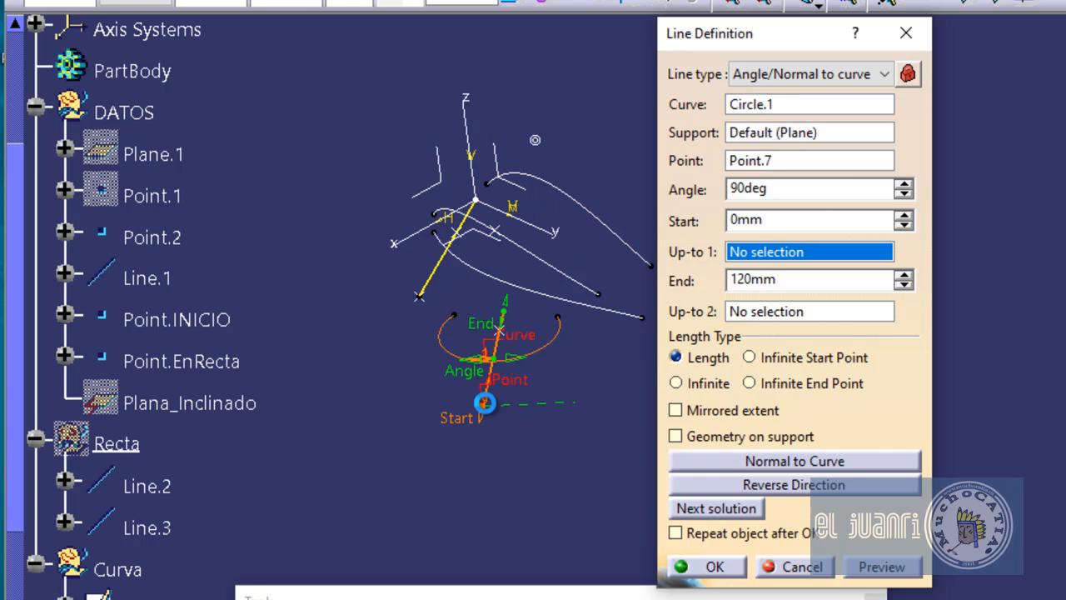
pyautogui.keyDown('ctrl'); pyautogui.moveTo(510, 426); pyautogui.dragTo(397, 291, button='middle'); pyautogui.keyUp('ctrl')
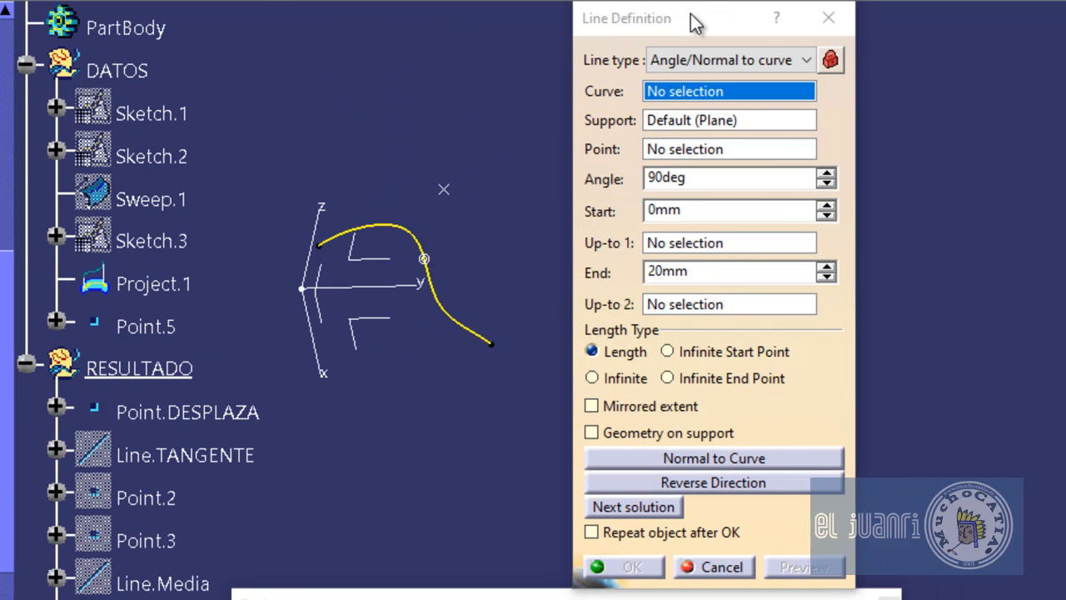
# Try to define a 20 mm line at 90deg to the Project.1 curve from Point.5 without a support, and cancel it
pyautogui.click(691, 14)
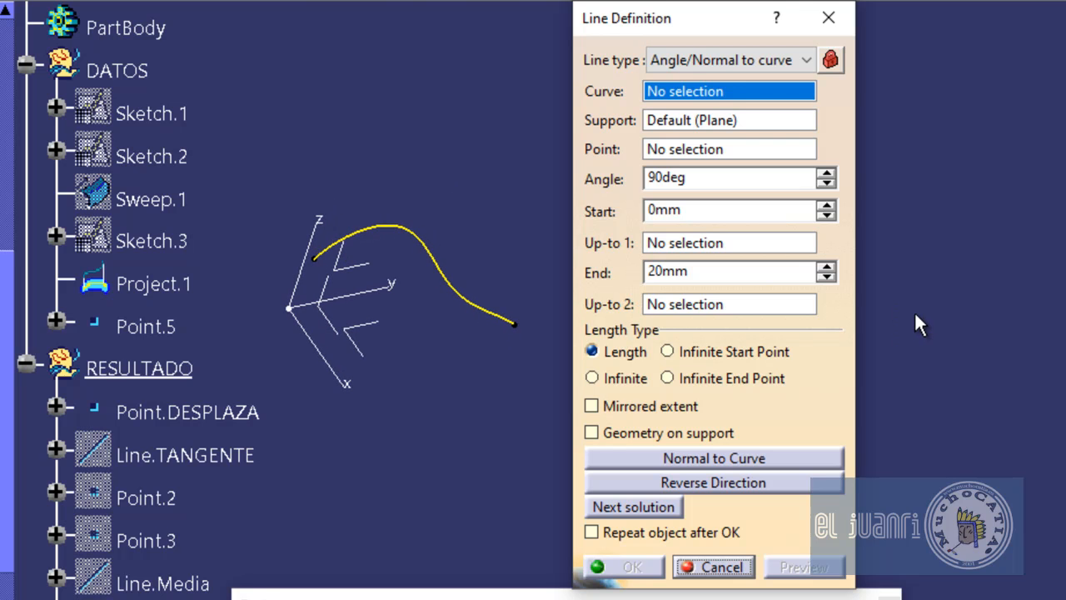
pyautogui.click(492, 308)
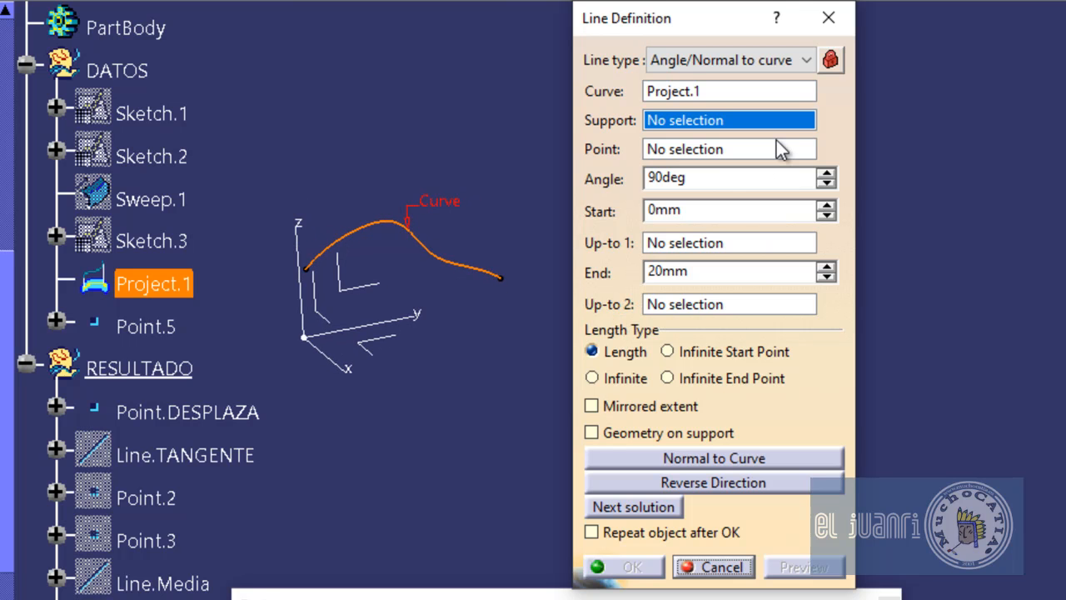
pyautogui.click(707, 151)
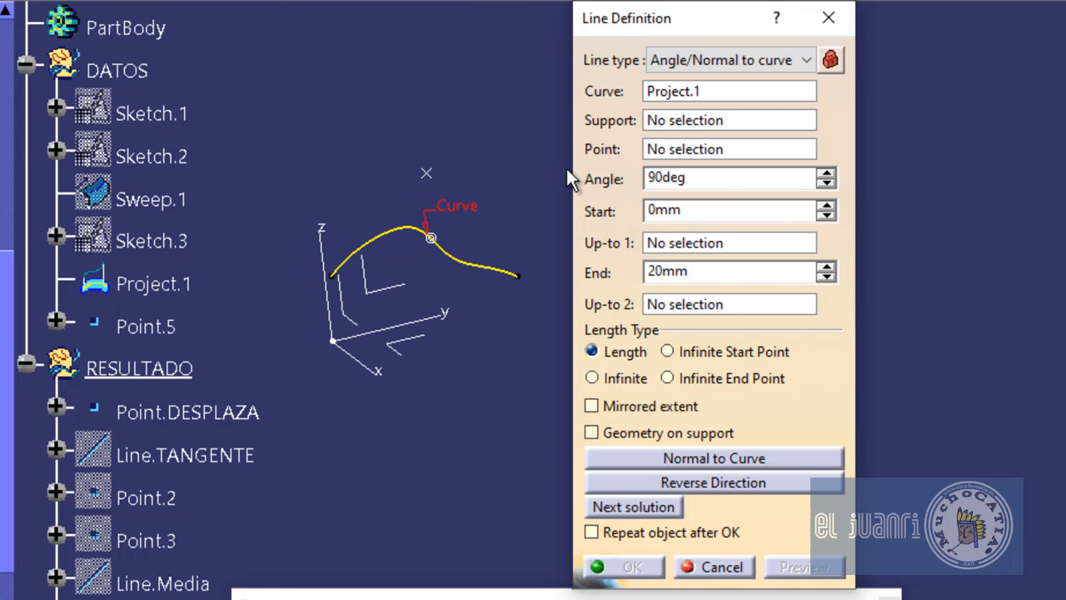
pyautogui.click(425, 173)
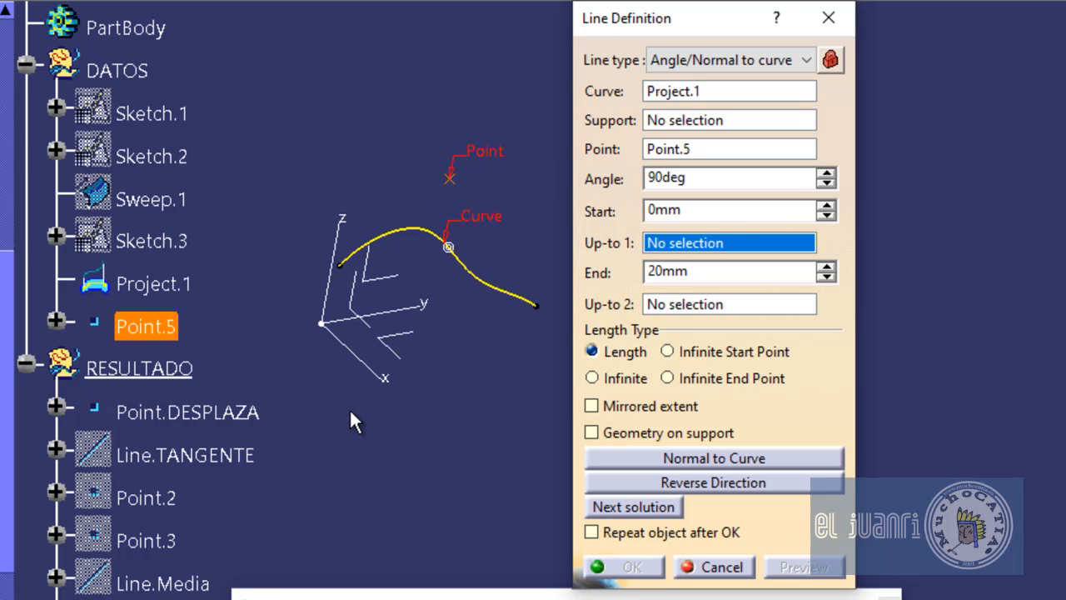
pyautogui.click(721, 568)
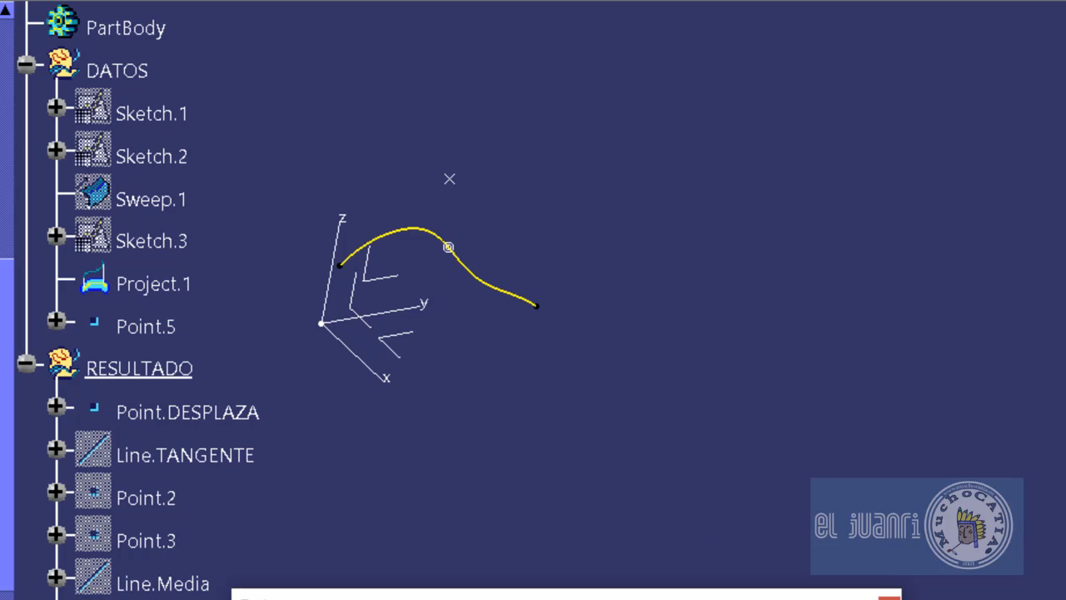
# Project Point.5 onto the Project.1 curve using the Normal projection type
pyautogui.click(1021, 101)
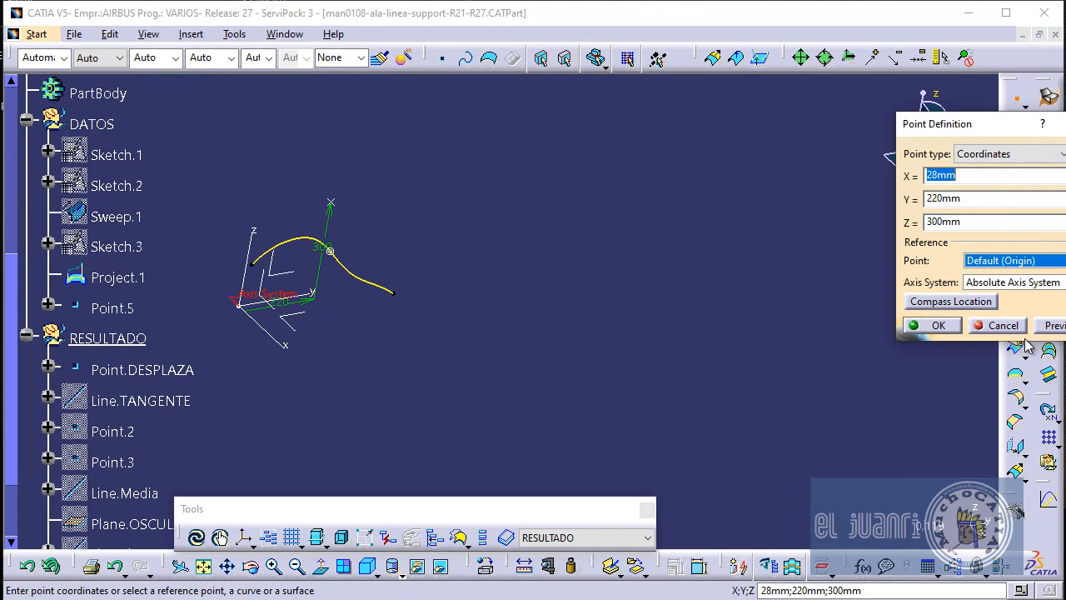
pyautogui.click(1012, 325)
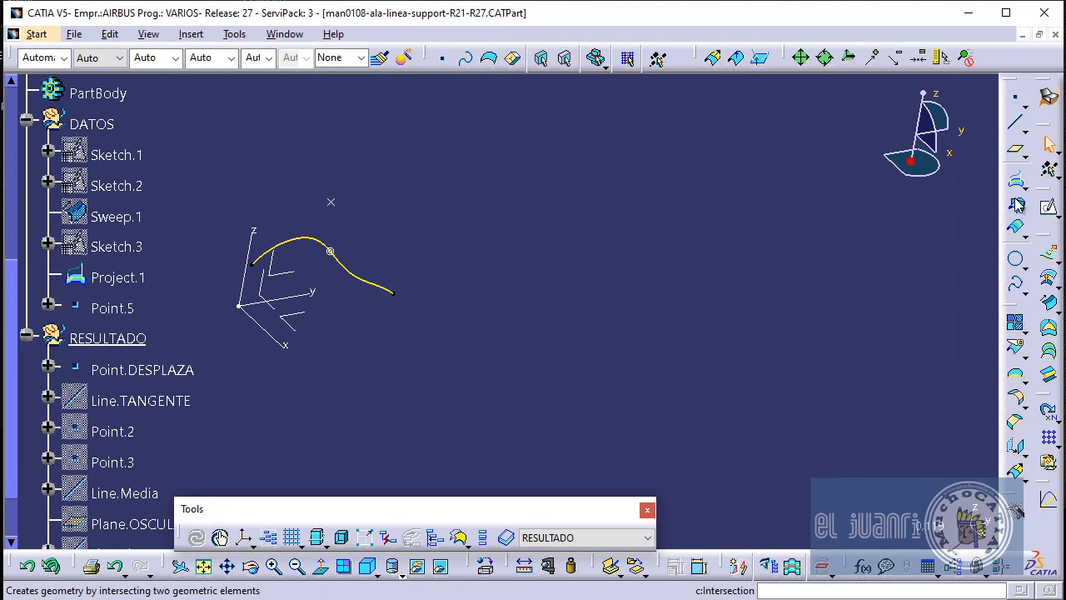
pyautogui.click(1015, 203)
pyautogui.moveTo(654, 125); pyautogui.dragTo(560, 125)
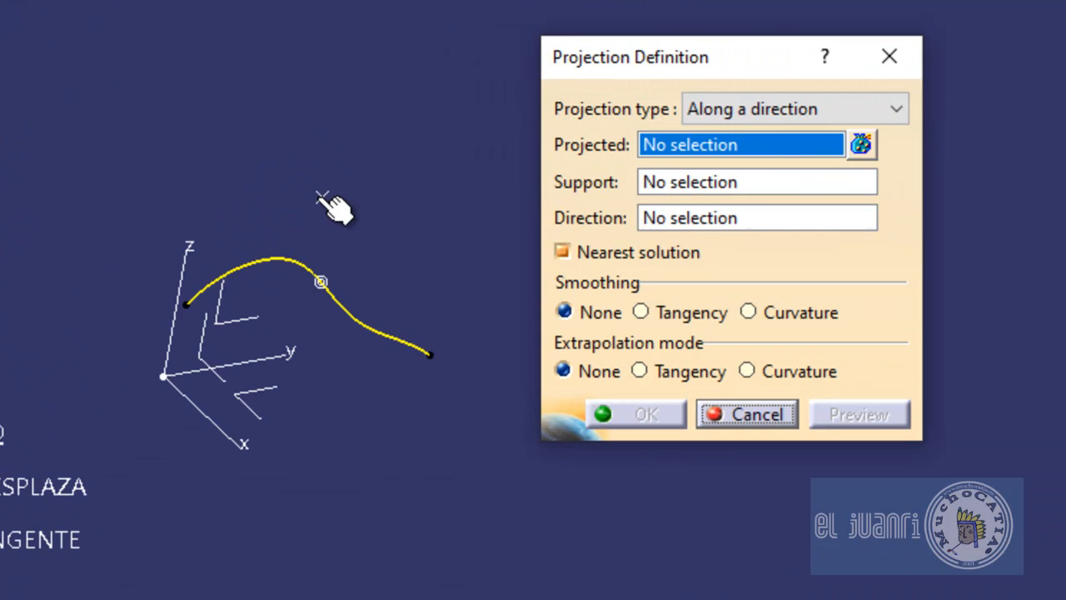
pyautogui.click(331, 201)
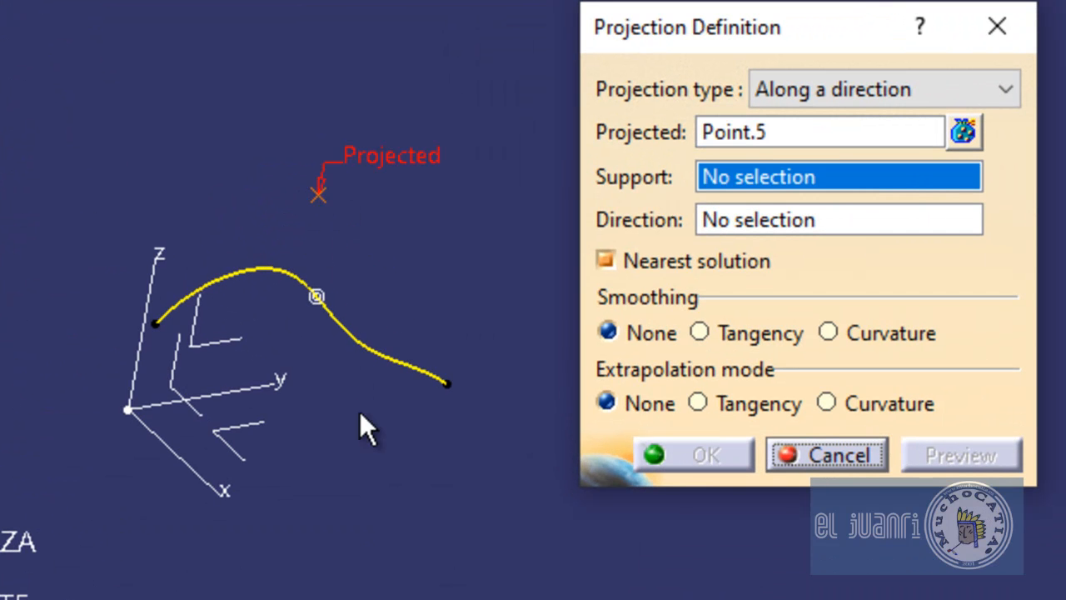
pyautogui.click(400, 364)
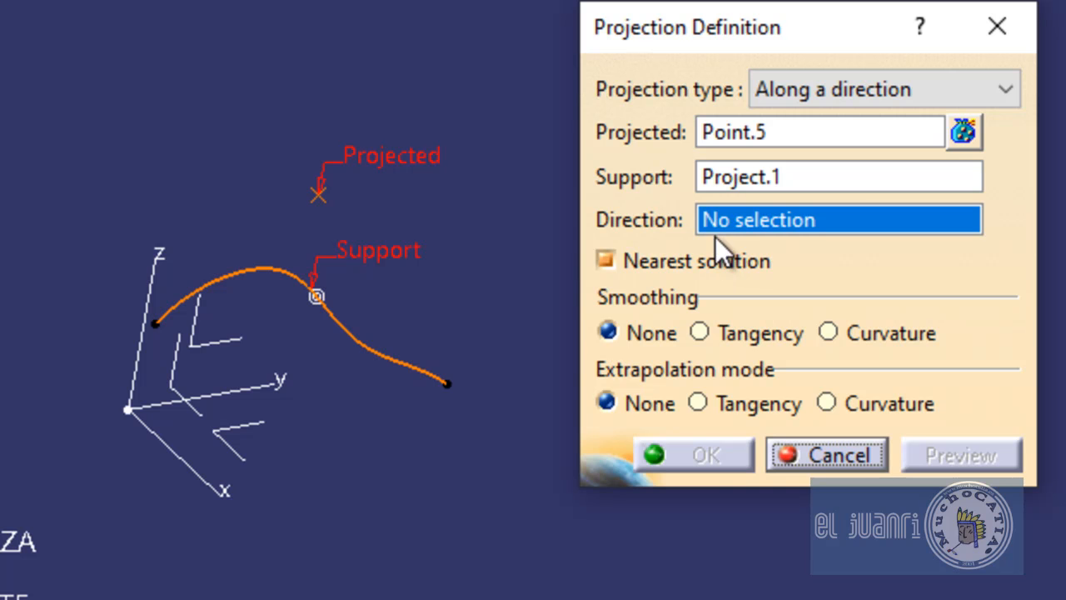
pyautogui.click(859, 93)
pyautogui.click(808, 119)
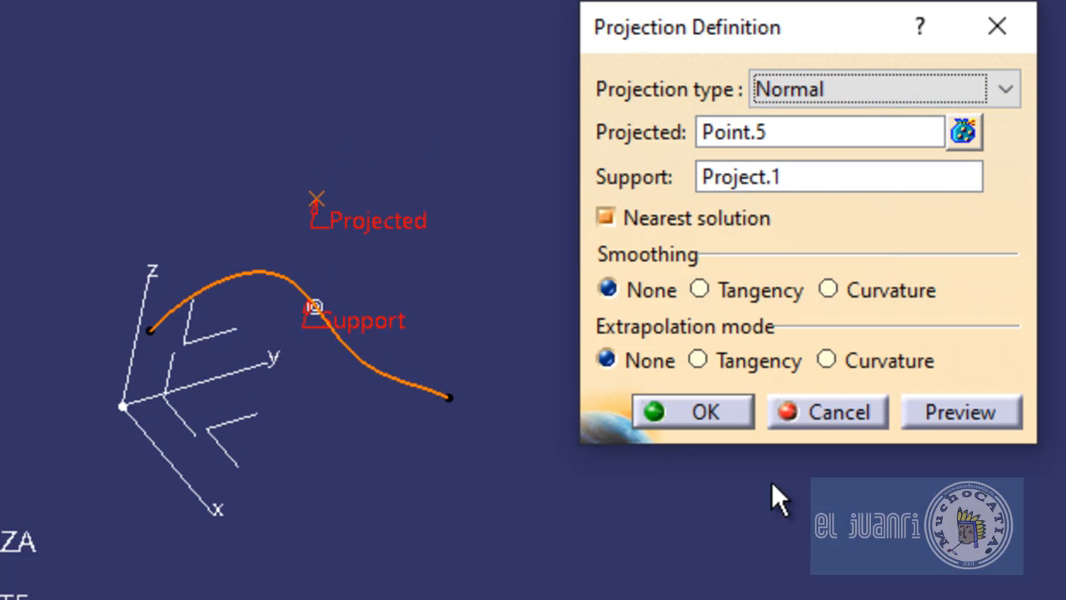
pyautogui.click(715, 408)
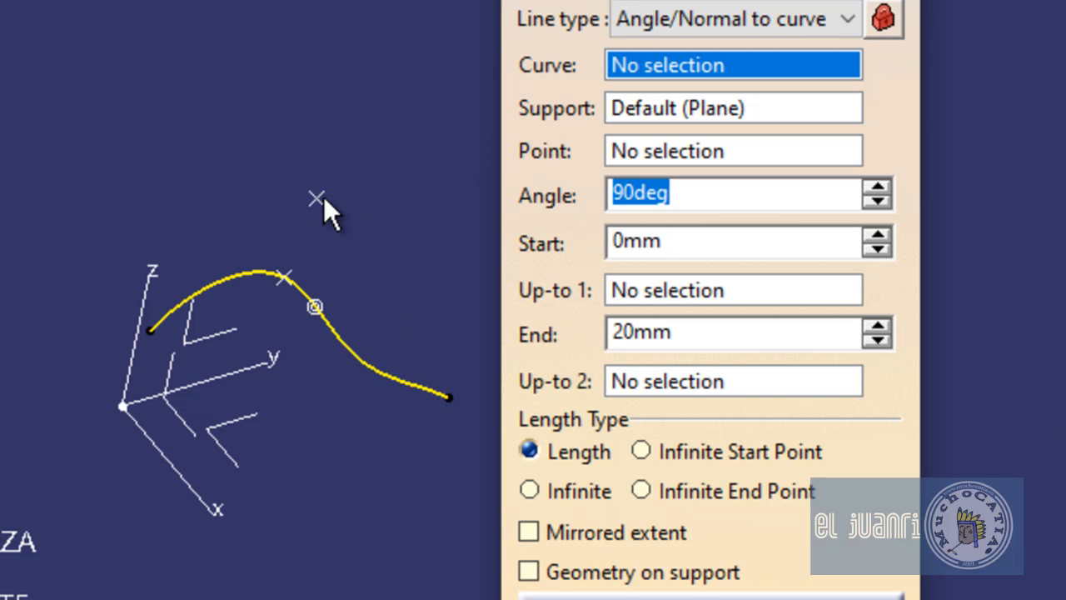
# Define a Point-Point line from Point.5 to the projected point Project.2
pyautogui.click(751, 20)
pyautogui.click(720, 64)
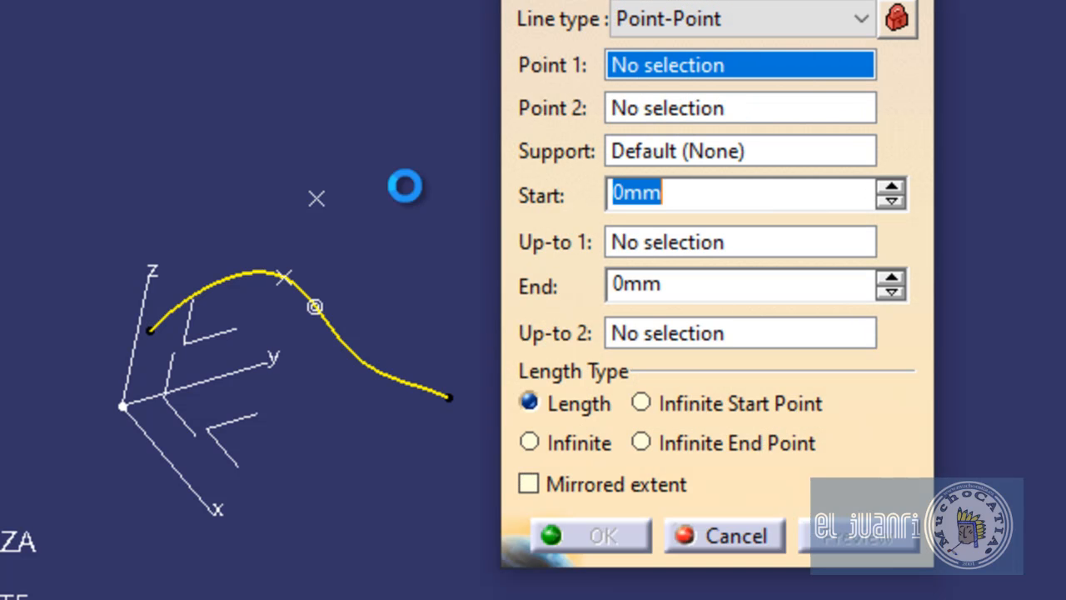
pyautogui.click(316, 198)
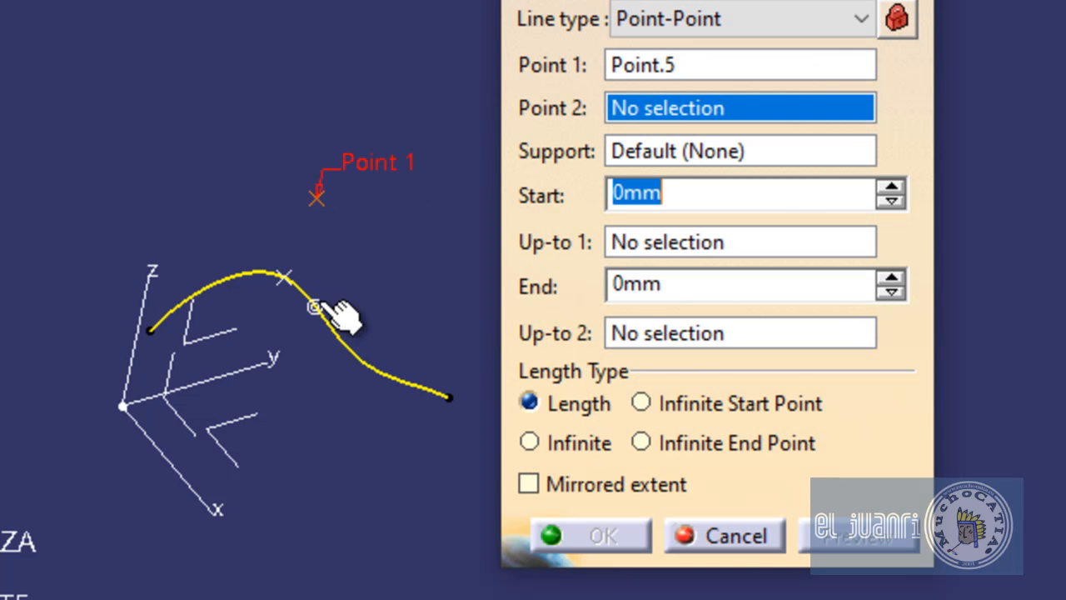
pyautogui.click(290, 275)
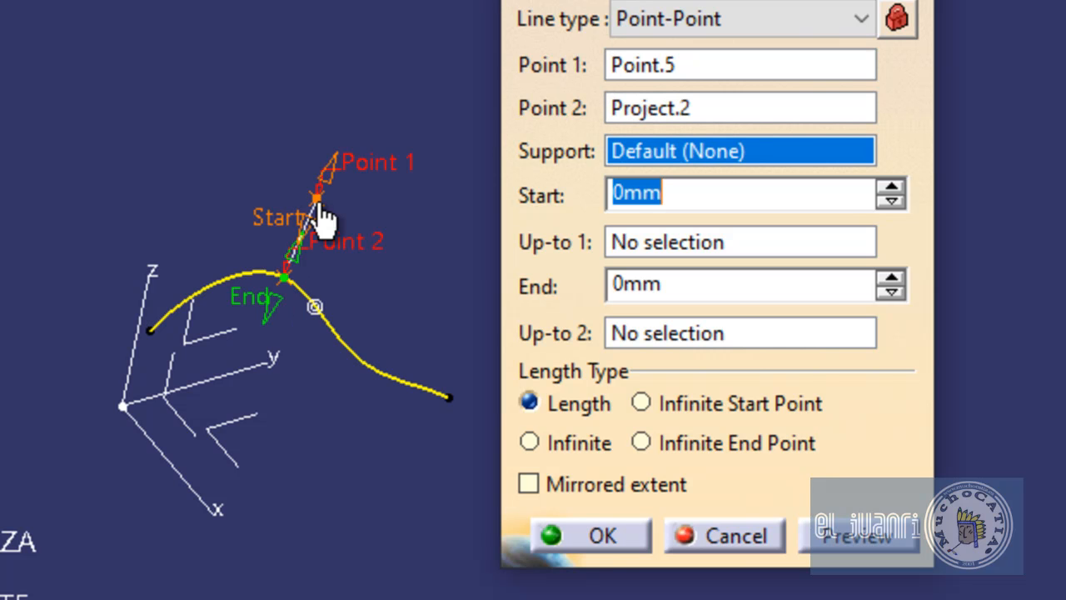
# Try to limit the Point-Point line's end with the Project.1 curve as Up-to 2, and clear that selection
pyautogui.click(733, 333)
pyautogui.click(366, 366)
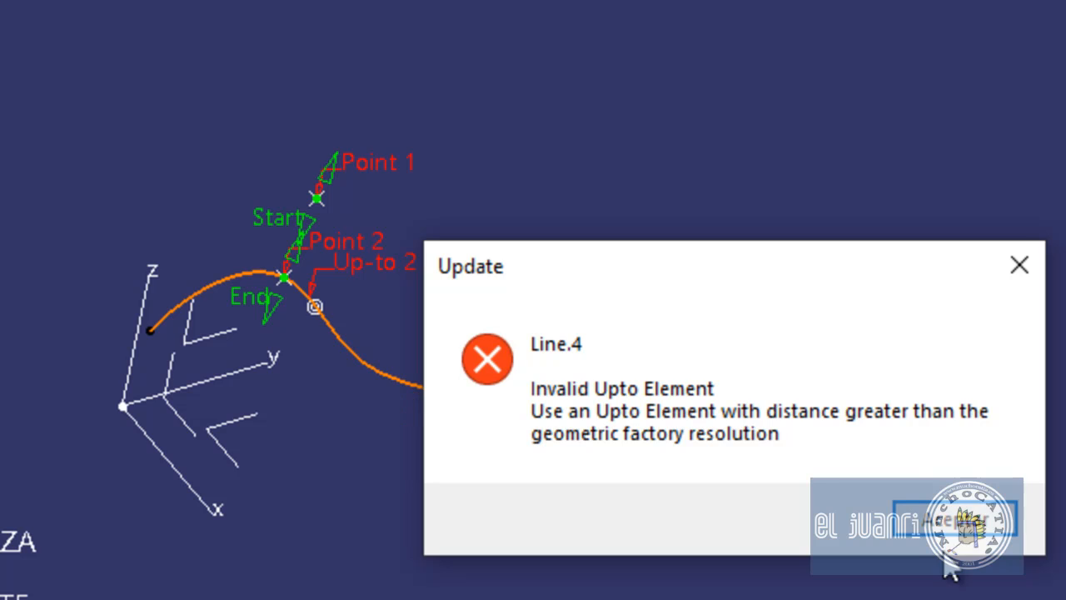
pyautogui.press('Return')
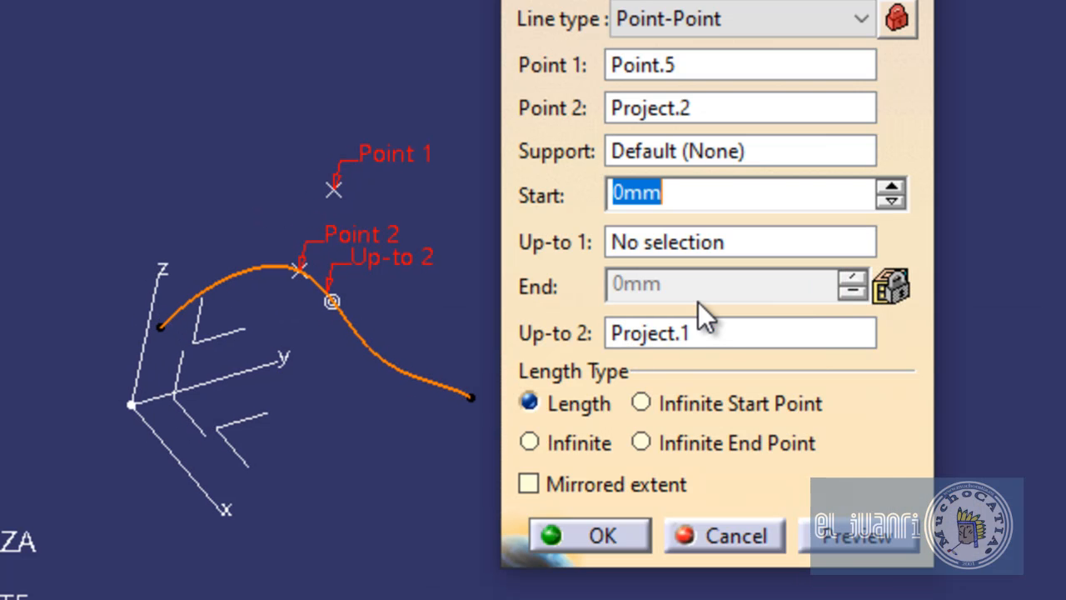
pyautogui.click(751, 335)
pyautogui.rightClick(784, 338)
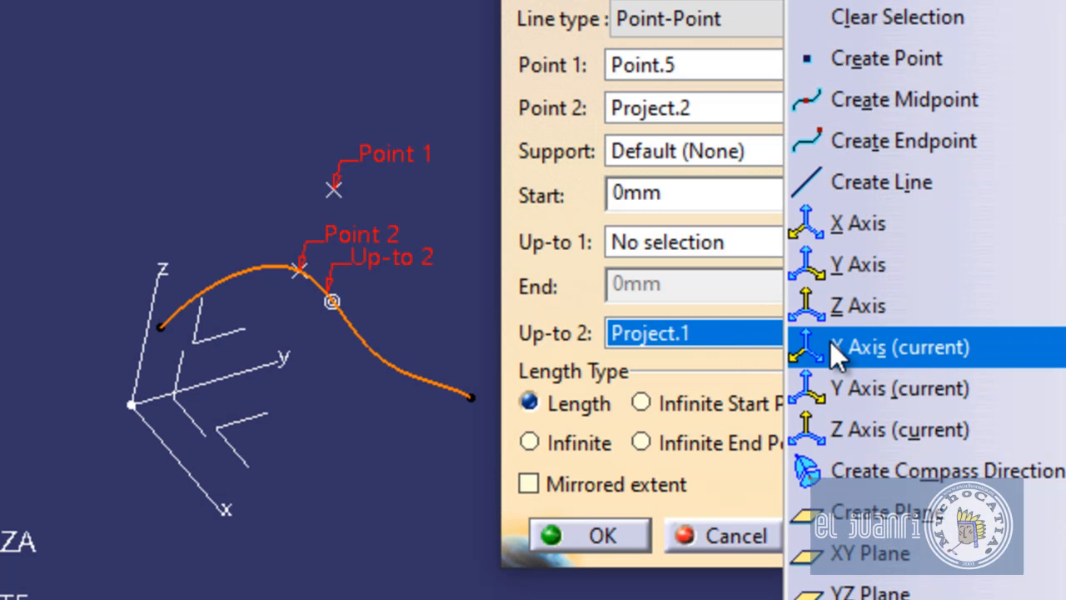
pyautogui.click(907, 25)
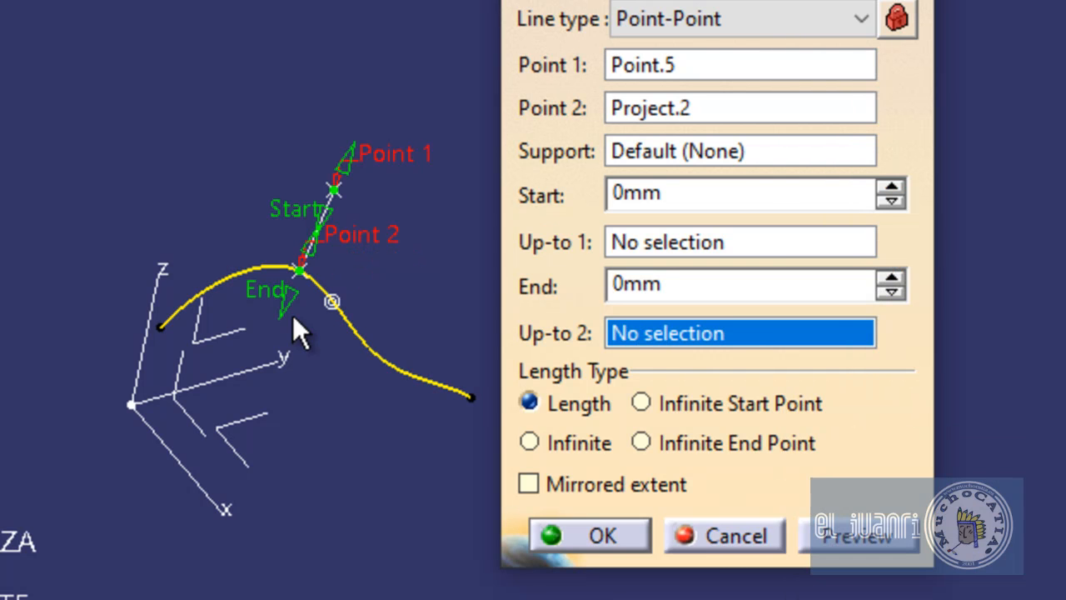
# Extend the end of the Point-Point line 73 mm beyond Project.2 and create the line
pyautogui.moveTo(276, 289); pyautogui.dragTo(240, 350)
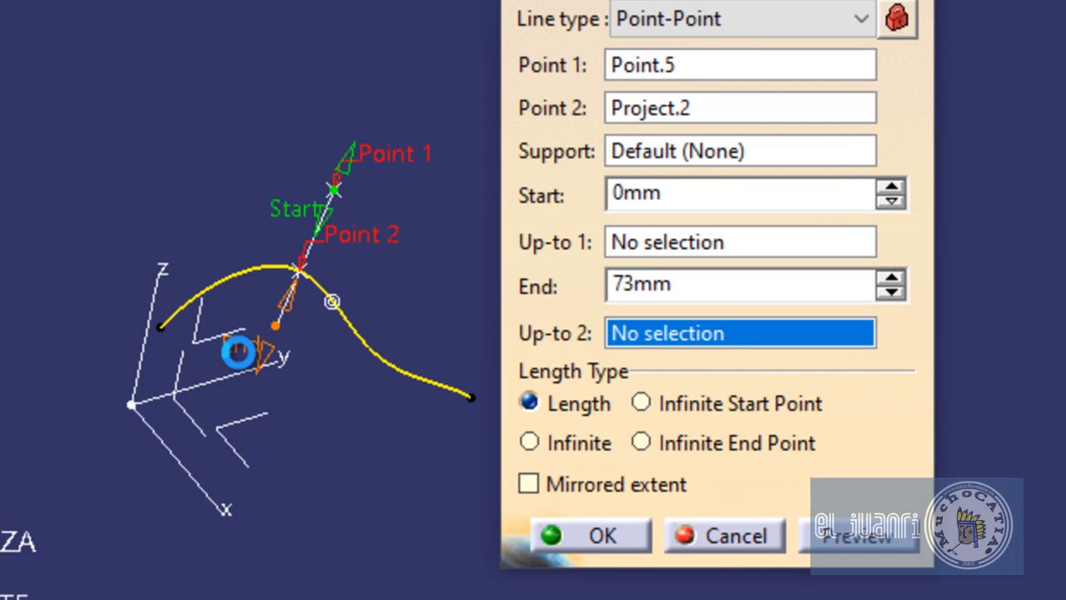
pyautogui.click(592, 539)
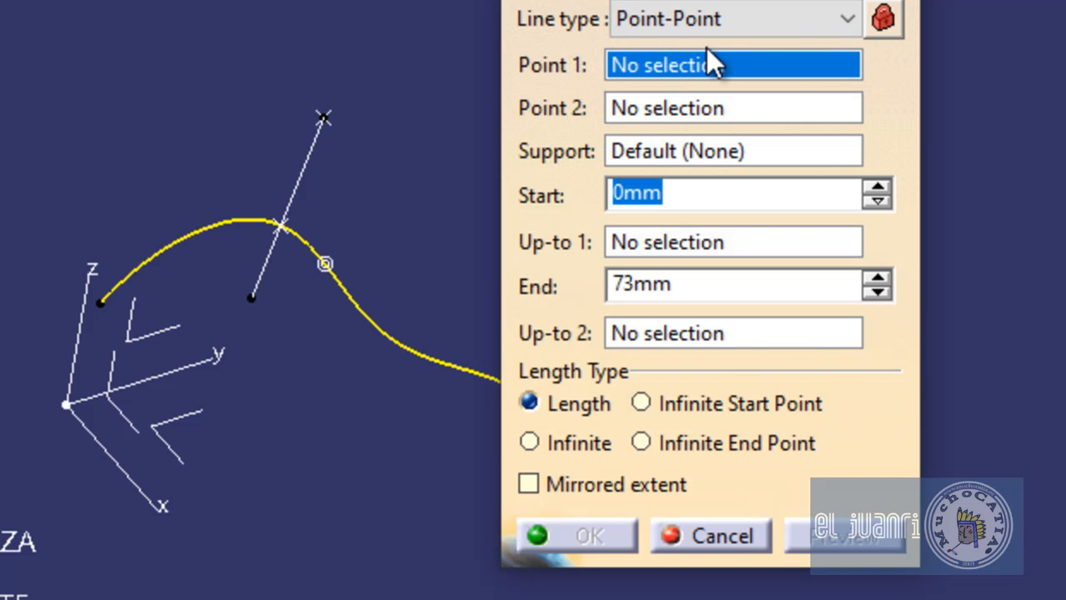
# Create a Tangent to curve line on the Project.1 curve at Project.2 with an end length of 120 mm
pyautogui.click(762, 18)
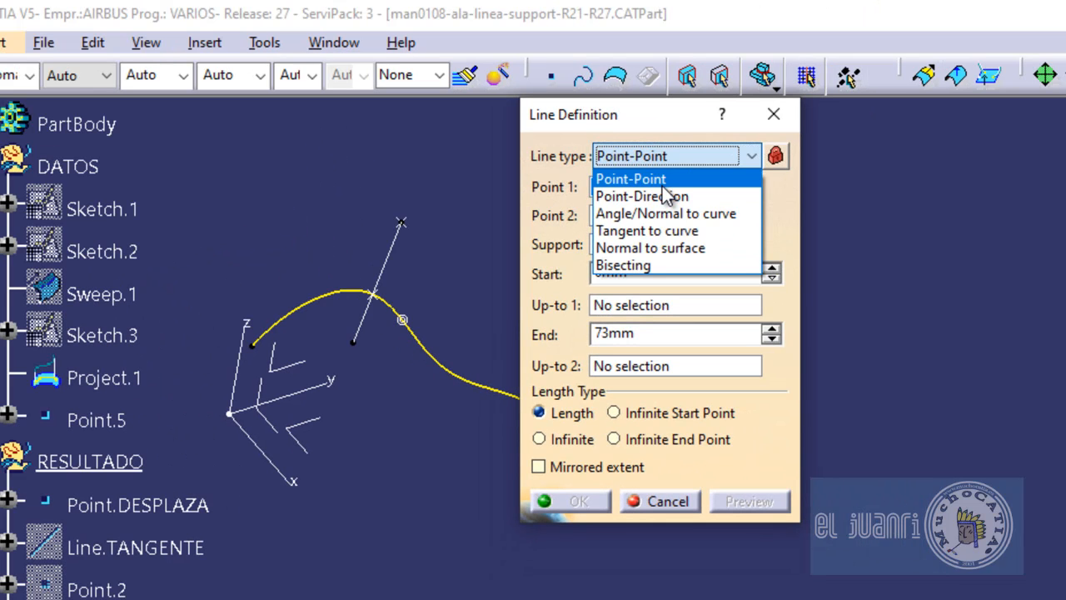
pyautogui.click(649, 234)
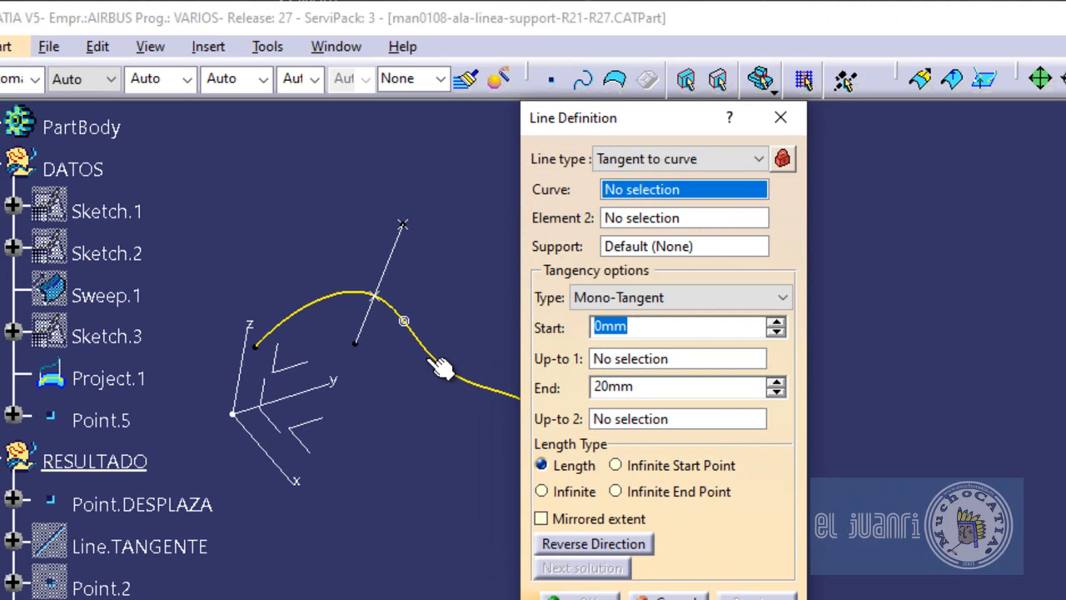
pyautogui.click(450, 362)
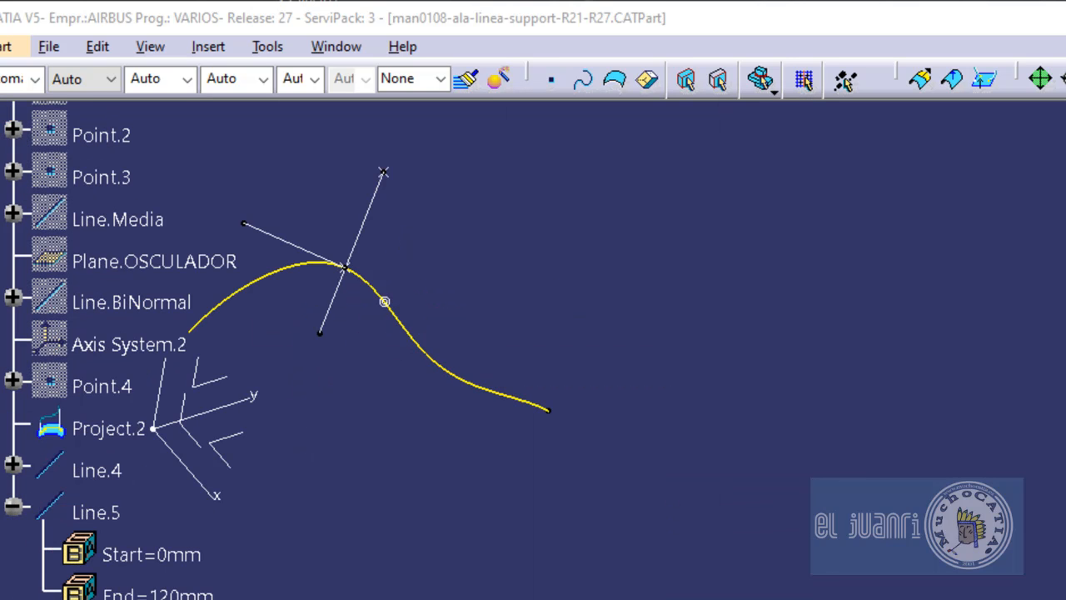
# Measure the angle between the Point-Point line Line.4 and the tangent line Line.5
pyautogui.click(302, 253)
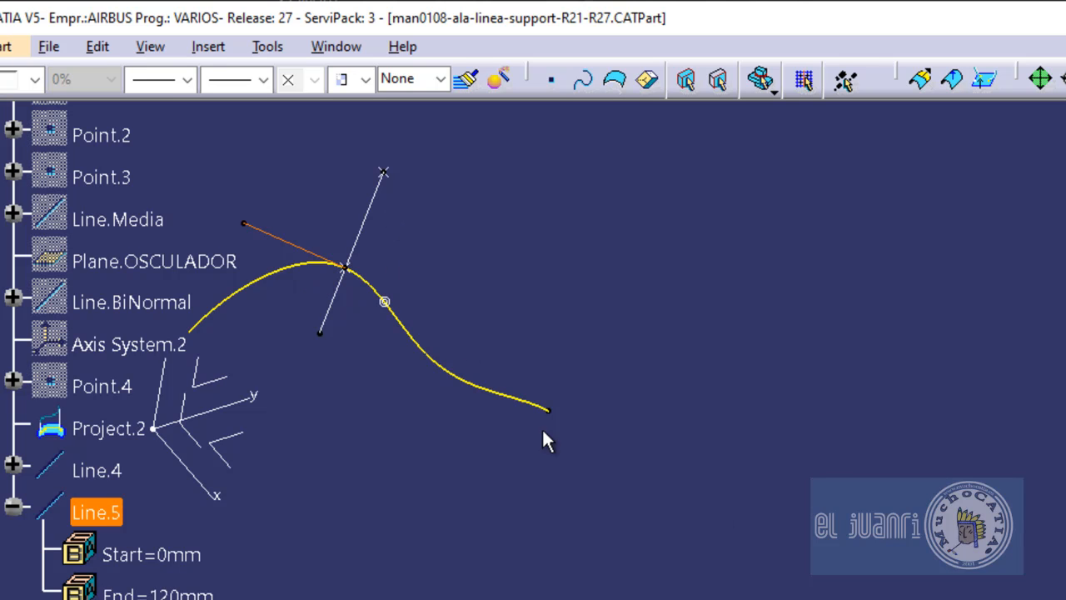
pyautogui.click(367, 220)
pyautogui.click(283, 241)
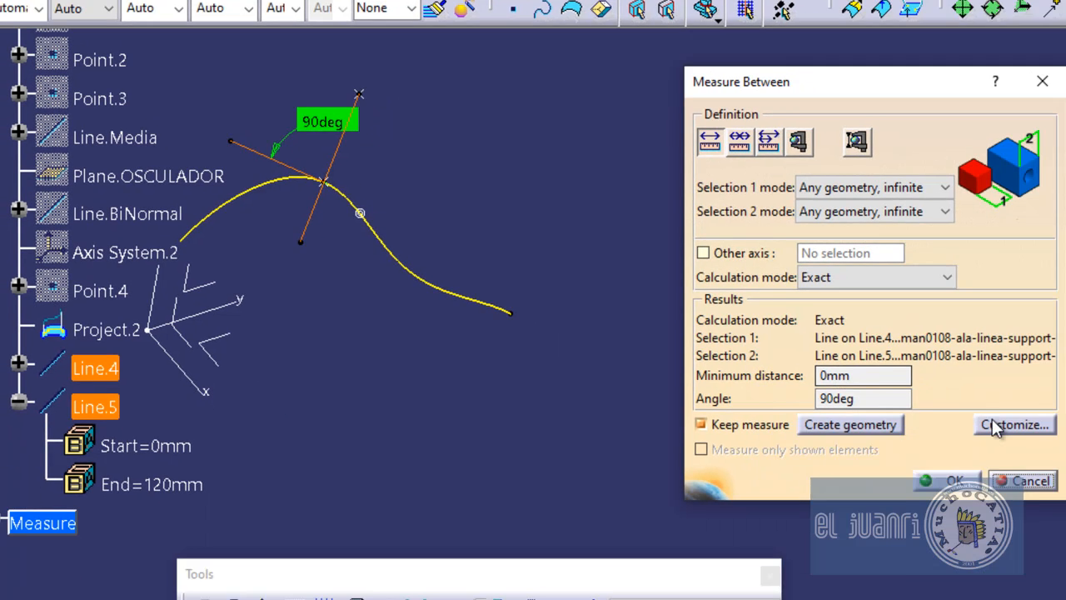
# Close the angle measurement and turn off Nearest solution in the Project.2 projection of Point.5 onto Project.1
pyautogui.click(1032, 592)
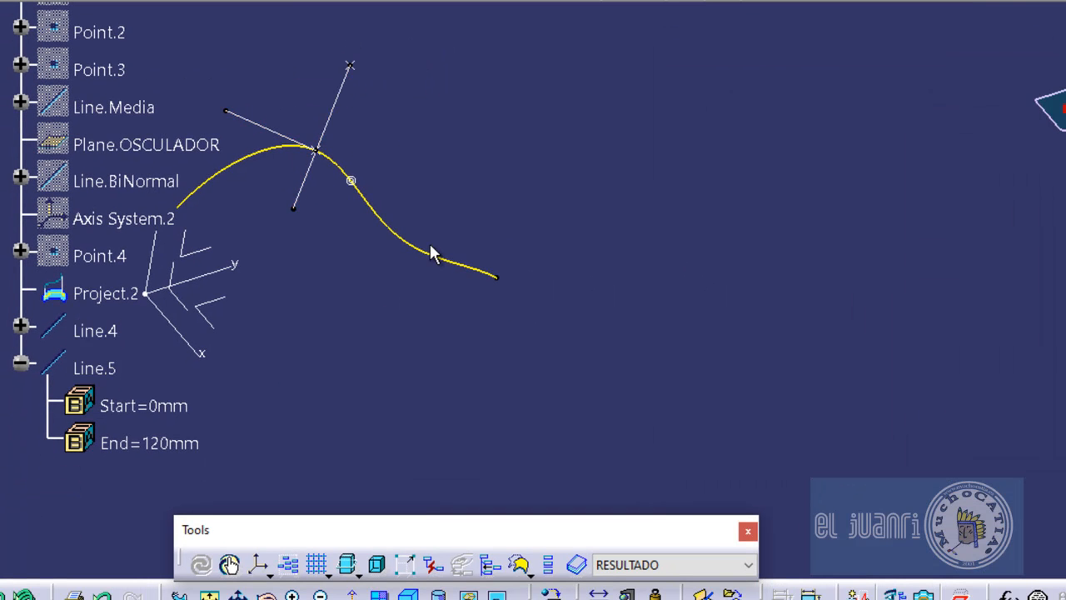
pyautogui.moveTo(431, 246); pyautogui.dragTo(451, 246, button='middle')
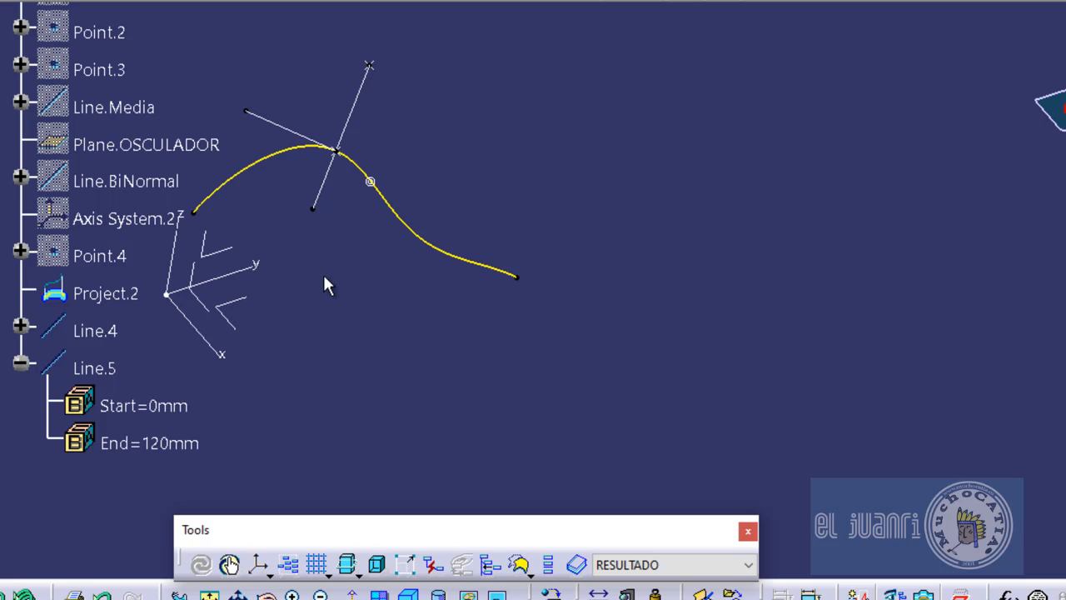
pyautogui.doubleClick(117, 307)
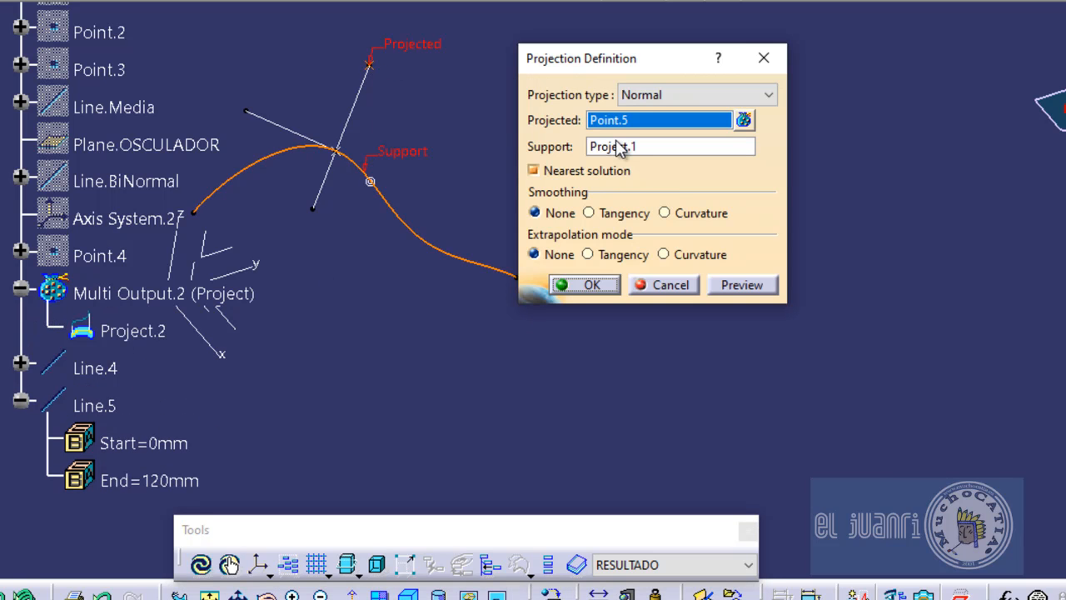
pyautogui.click(596, 175)
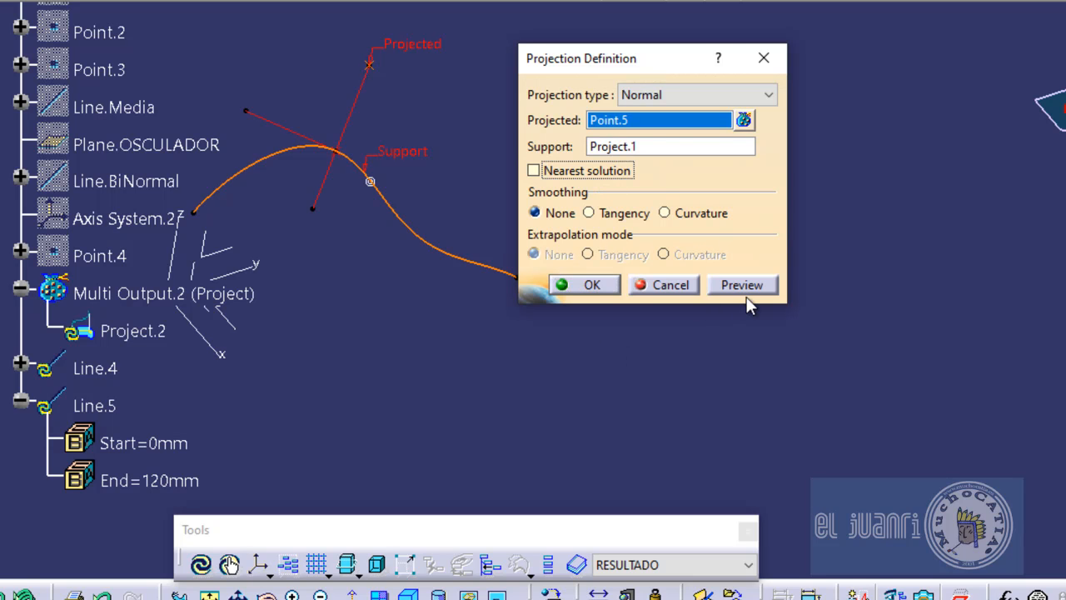
pyautogui.click(592, 285)
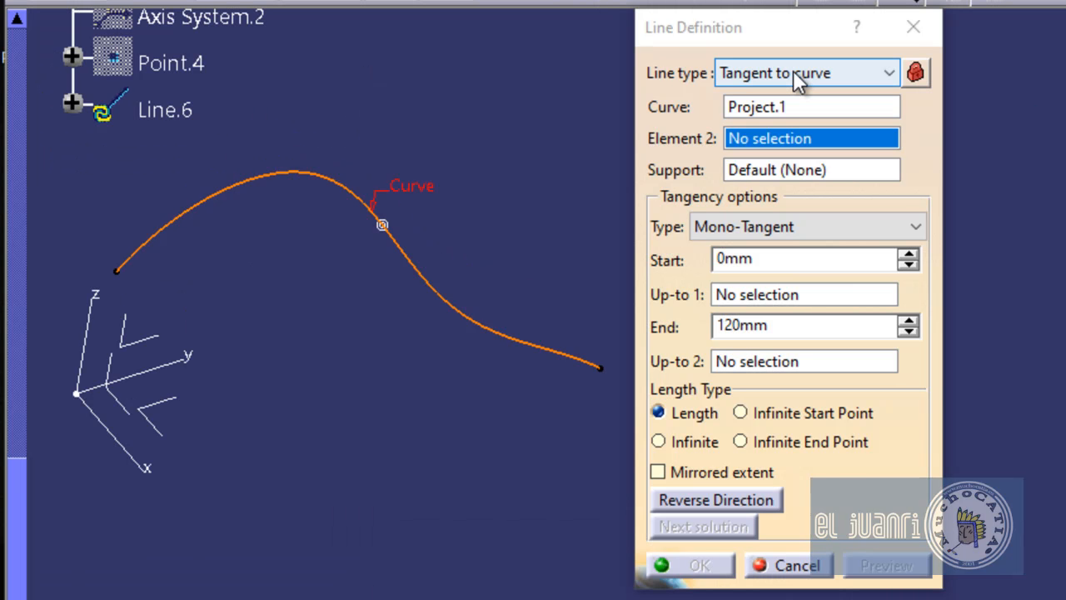
# Try an Angle/Normal to curve line on Project.1 without a support, using the existing point on the curve
pyautogui.click(797, 76)
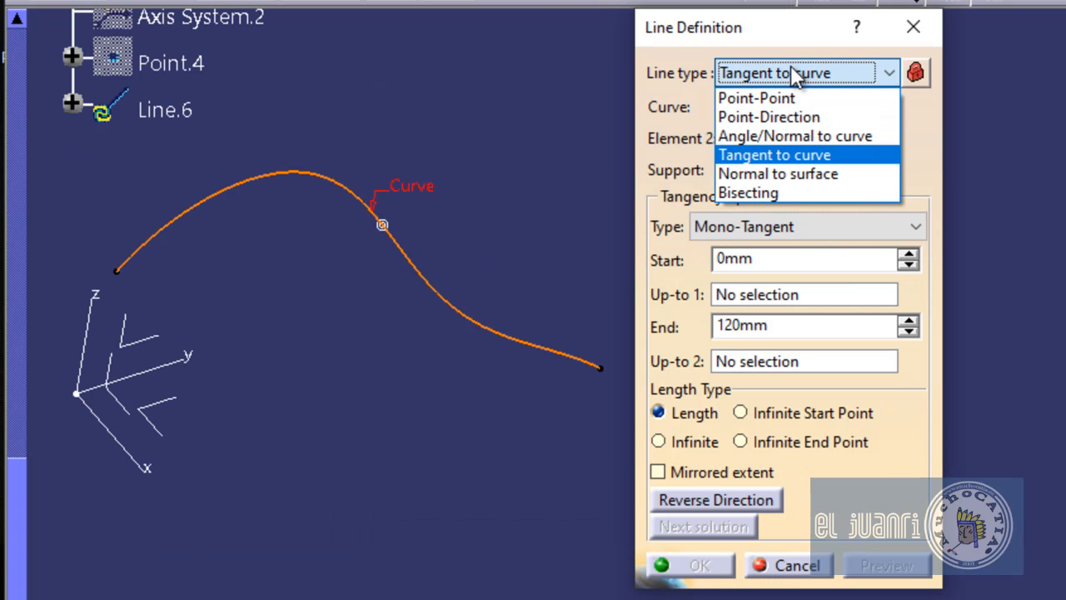
pyautogui.click(786, 136)
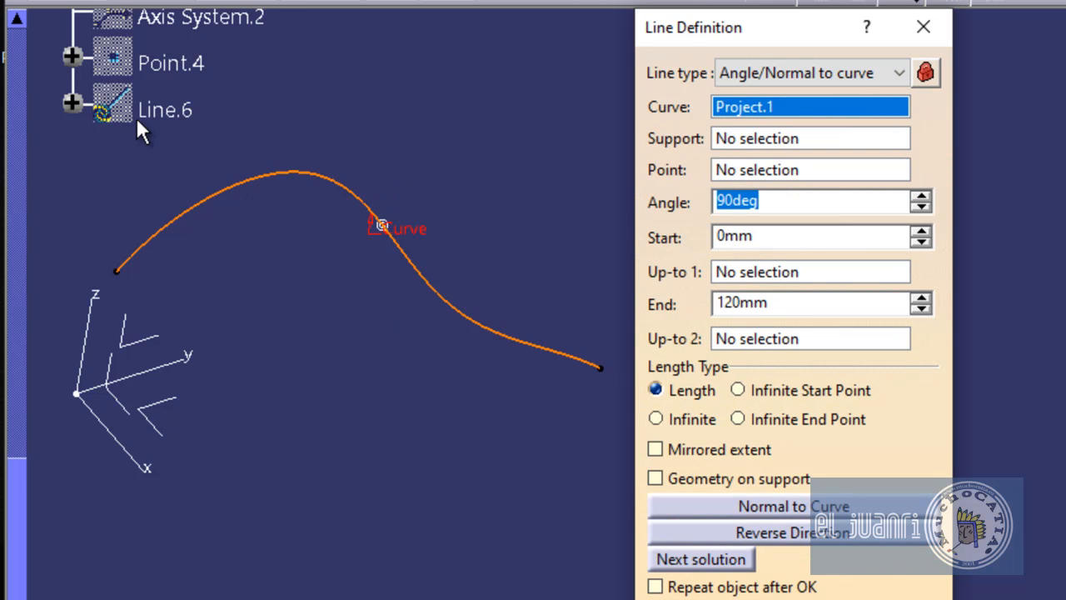
pyautogui.click(745, 170)
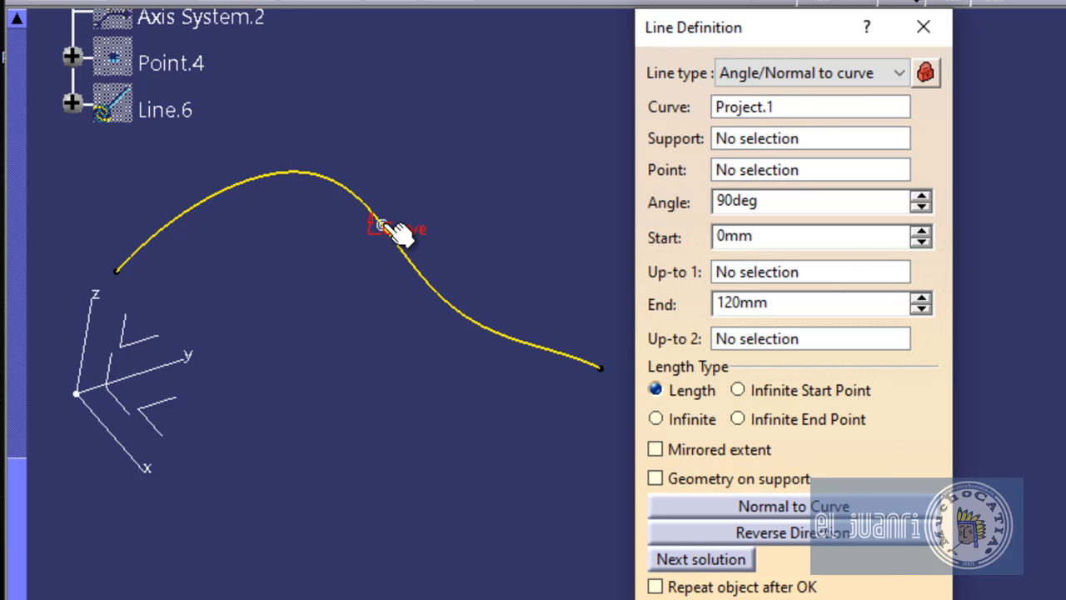
pyautogui.click(383, 225)
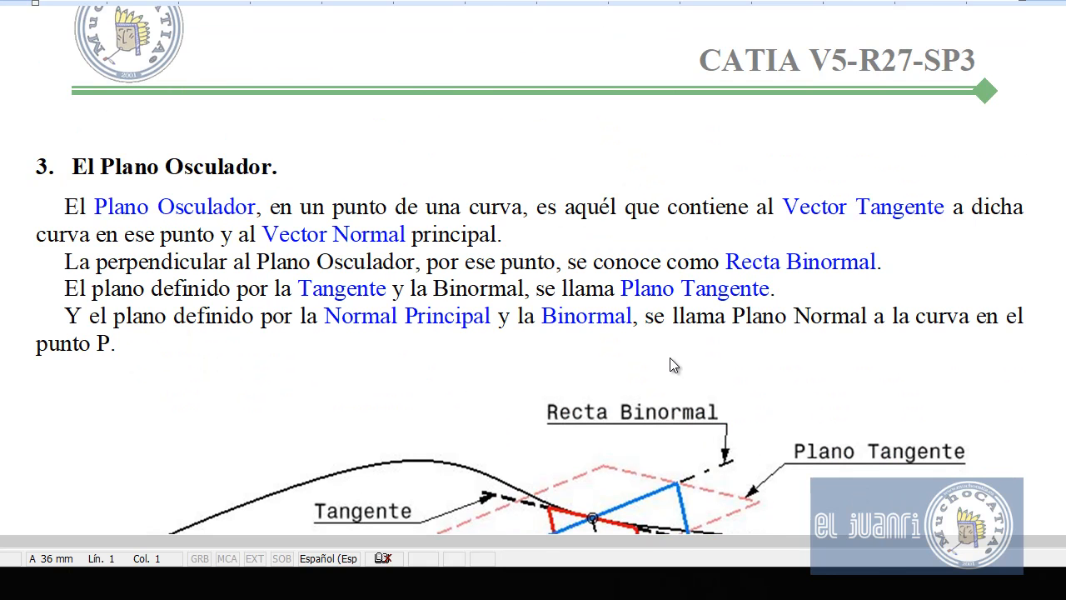
# Examine the document's section on El Plano Osculador and its diagram of the tangent, normal and binormal
pyautogui.scroll(-2, 703, 345)
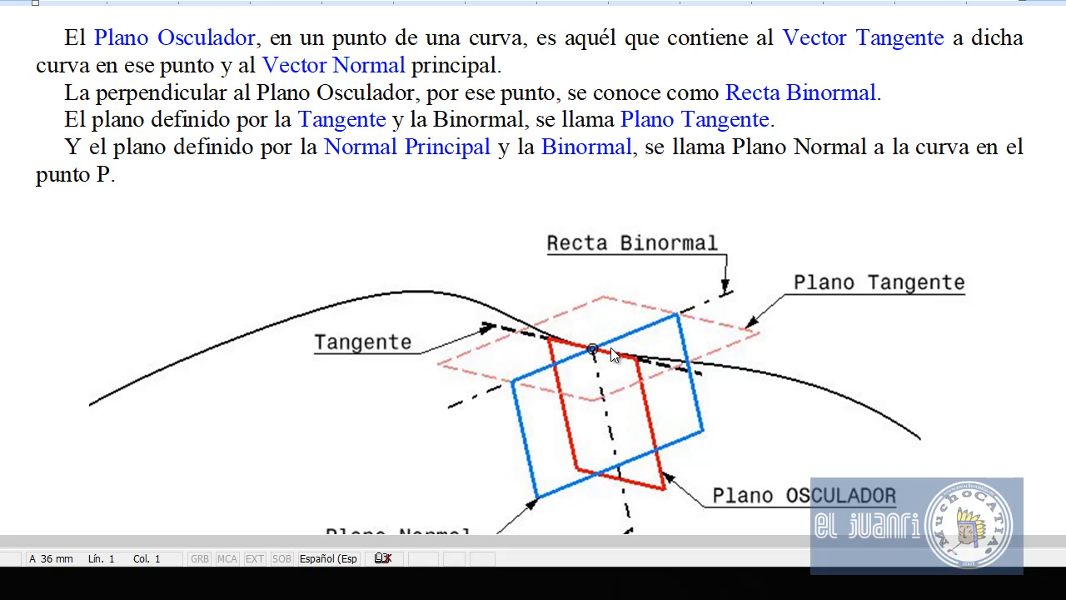
pyautogui.scroll(-3, 643, 434)
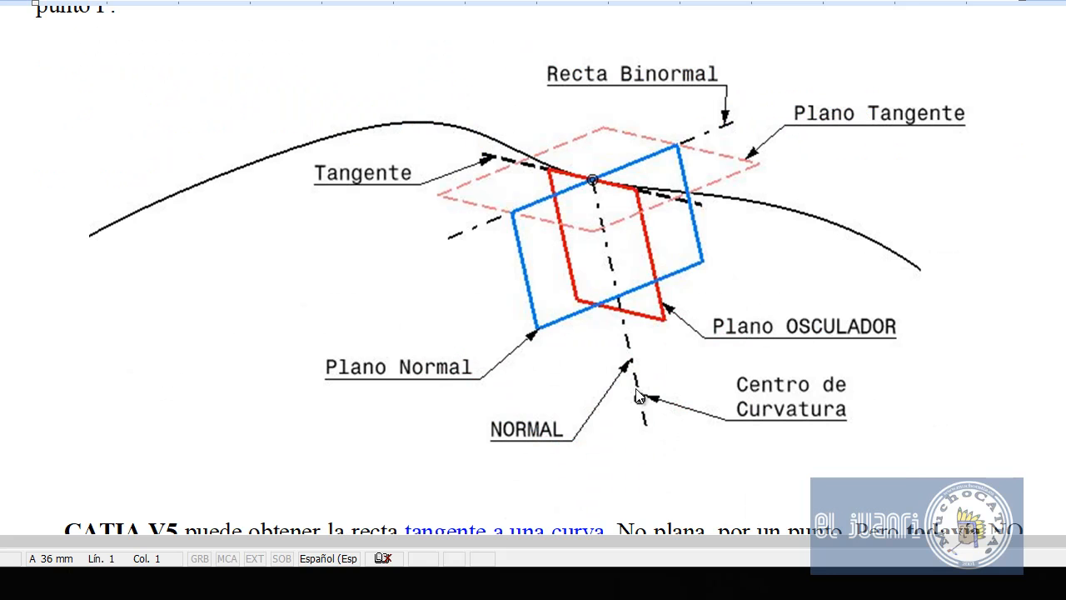
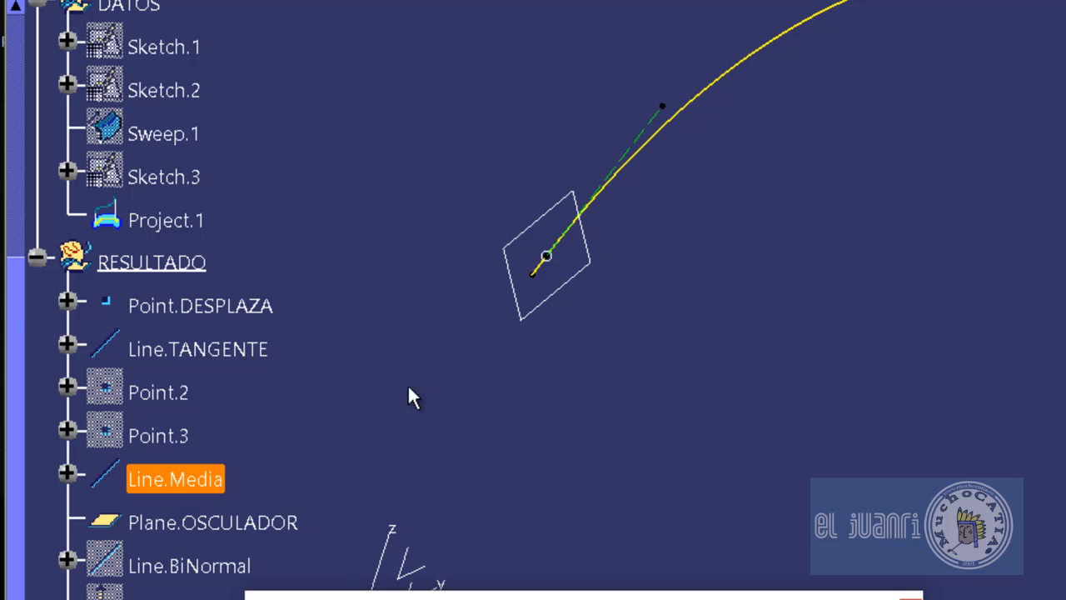
# Show the hidden Line.BiNormal and Axis System.2 of the RESULTADO set
pyautogui.scroll(-5, 324, 480)
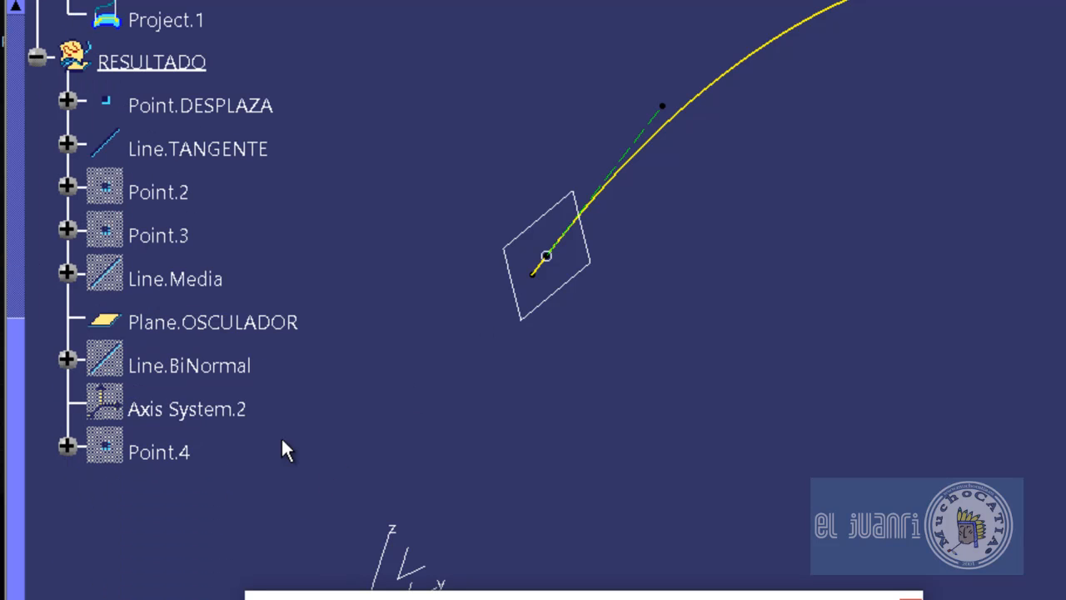
pyautogui.click(219, 374)
pyautogui.click(454, 412)
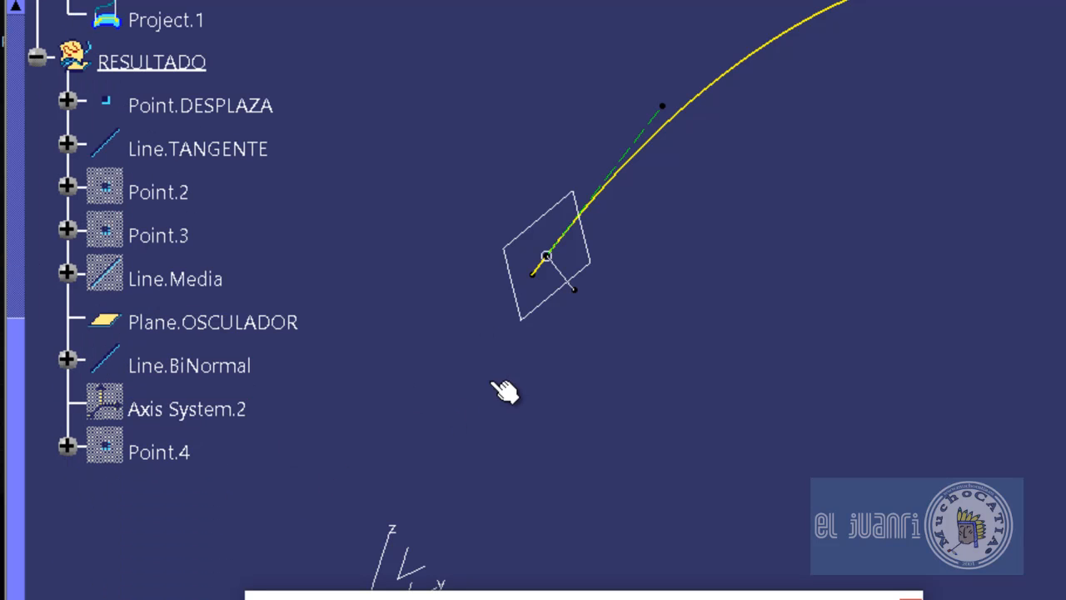
pyautogui.moveTo(505, 388); pyautogui.dragTo(561, 371, button='middle')
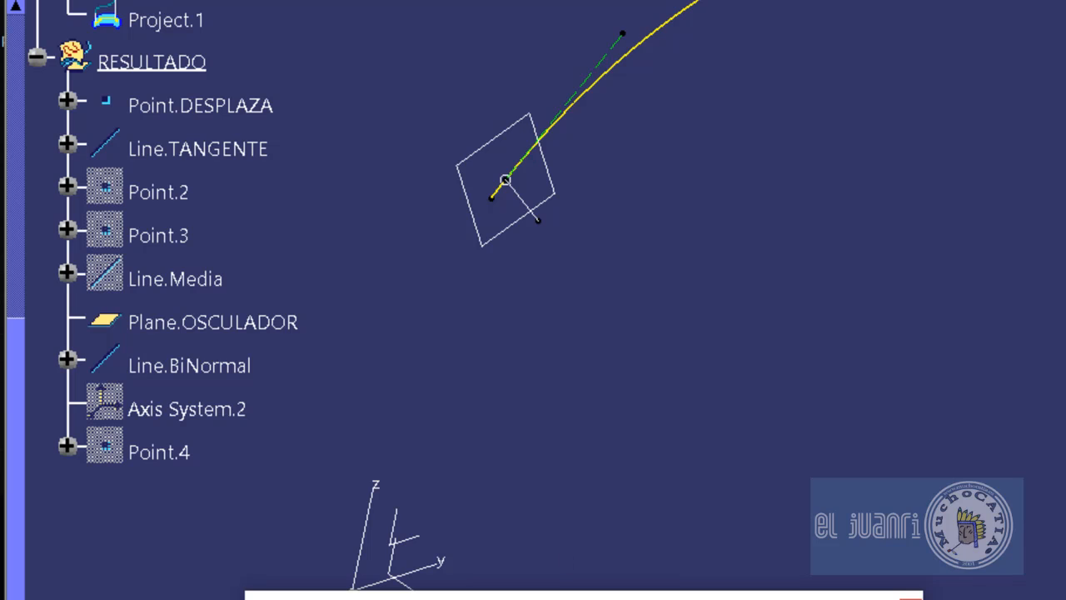
pyautogui.scroll(-2, 250, 366)
pyautogui.click(248, 349)
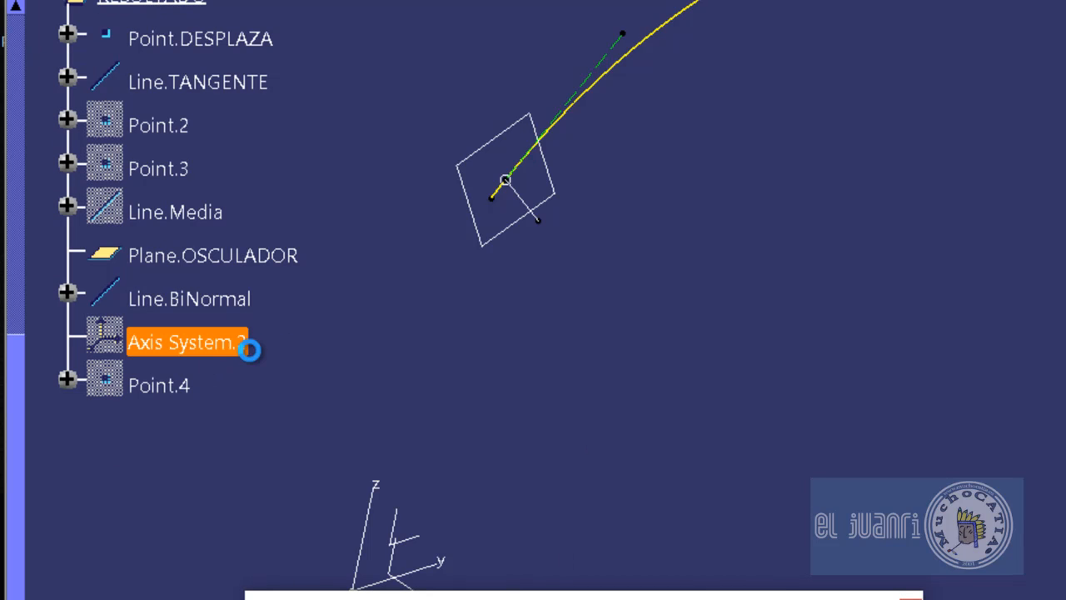
pyautogui.hotkey('ctrl', 'h')
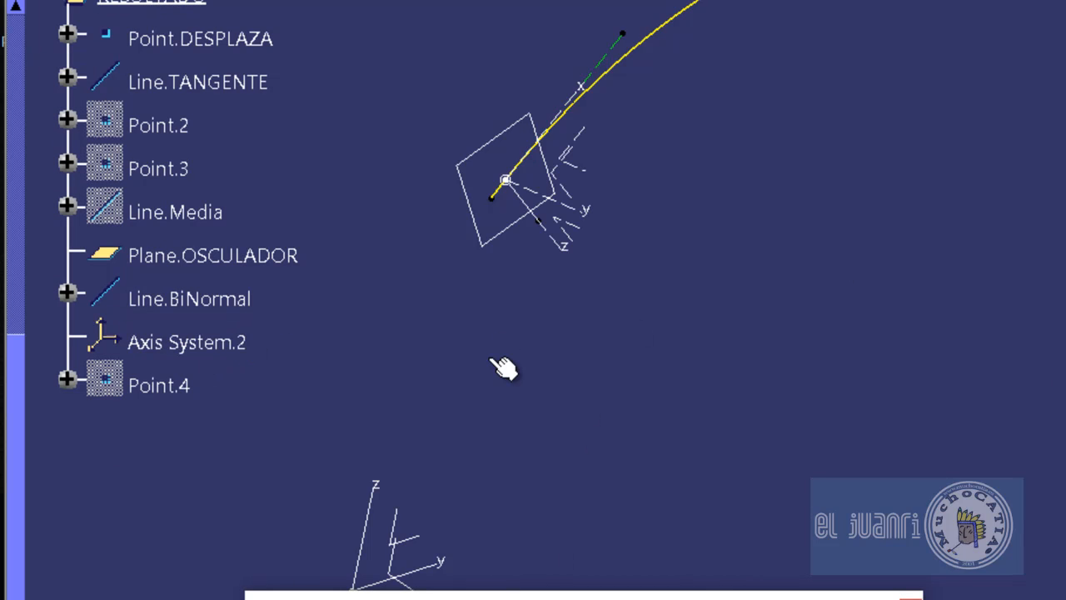
pyautogui.moveTo(618, 433)
pyautogui.mouseDown(button='middle')
pyautogui.moveTo(605, 419)
pyautogui.moveTo(617, 419)
pyautogui.moveTo(609, 429)
pyautogui.mouseUp(button='middle')
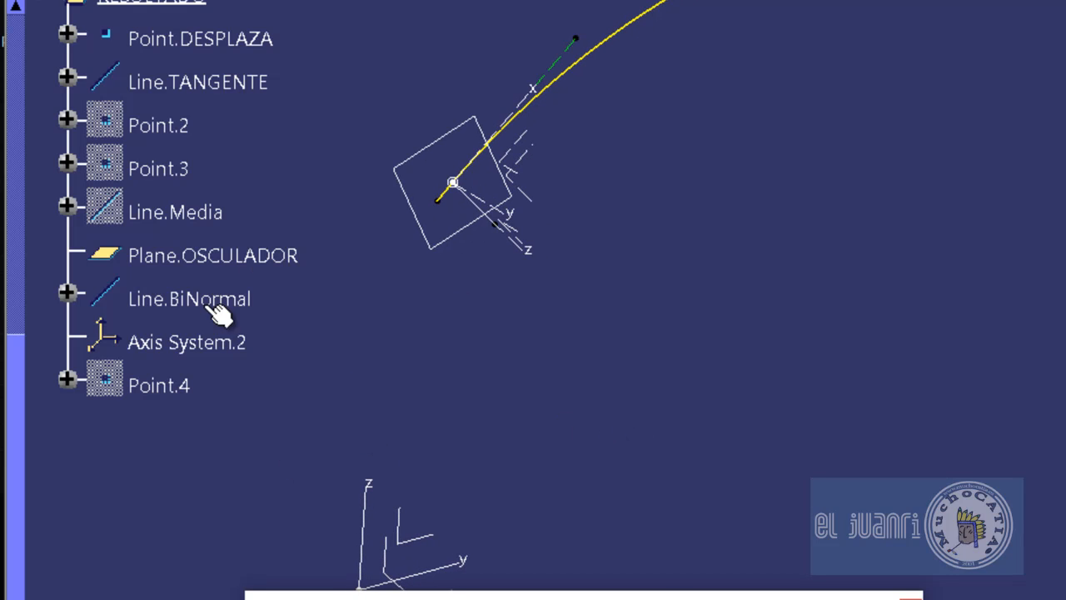
# Inspect the origin and axis references in the definition of Axis System.2 and close it without changes
pyautogui.doubleClick(193, 342)
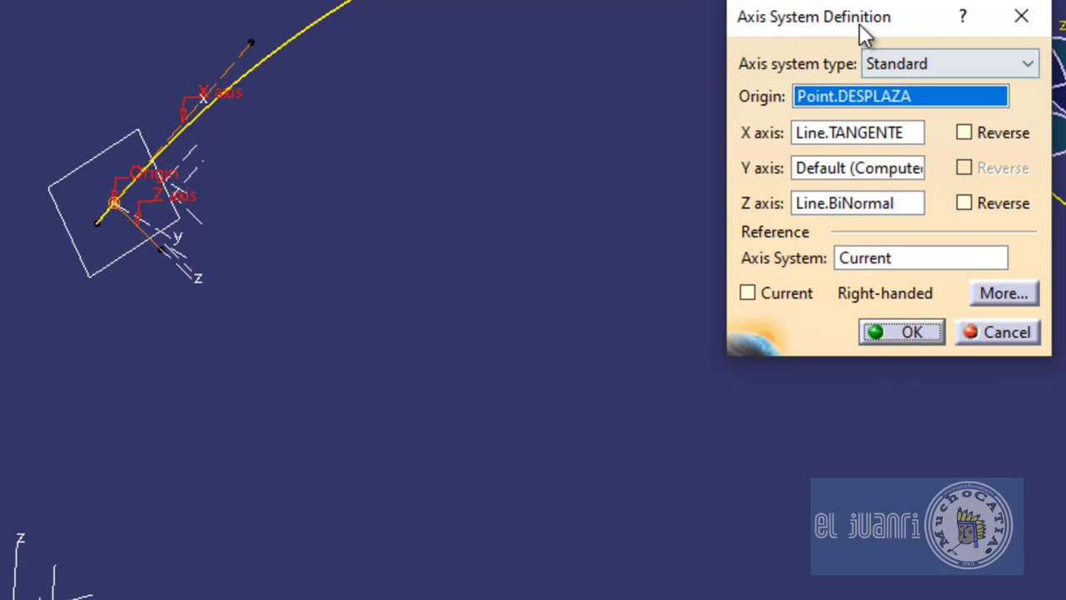
pyautogui.moveTo(859, 24); pyautogui.dragTo(430, 66)
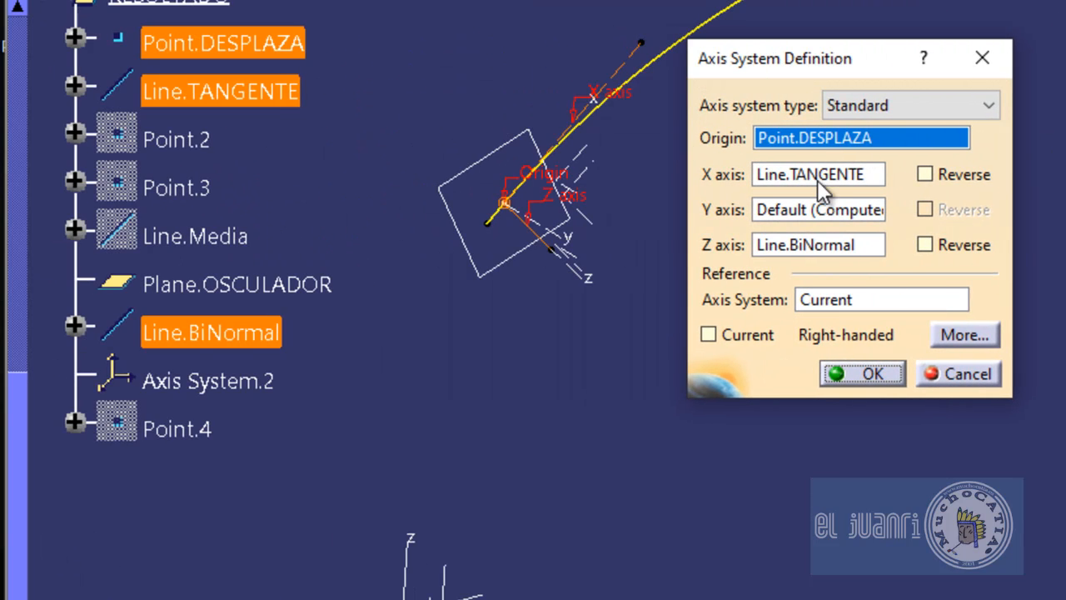
pyautogui.click(817, 176)
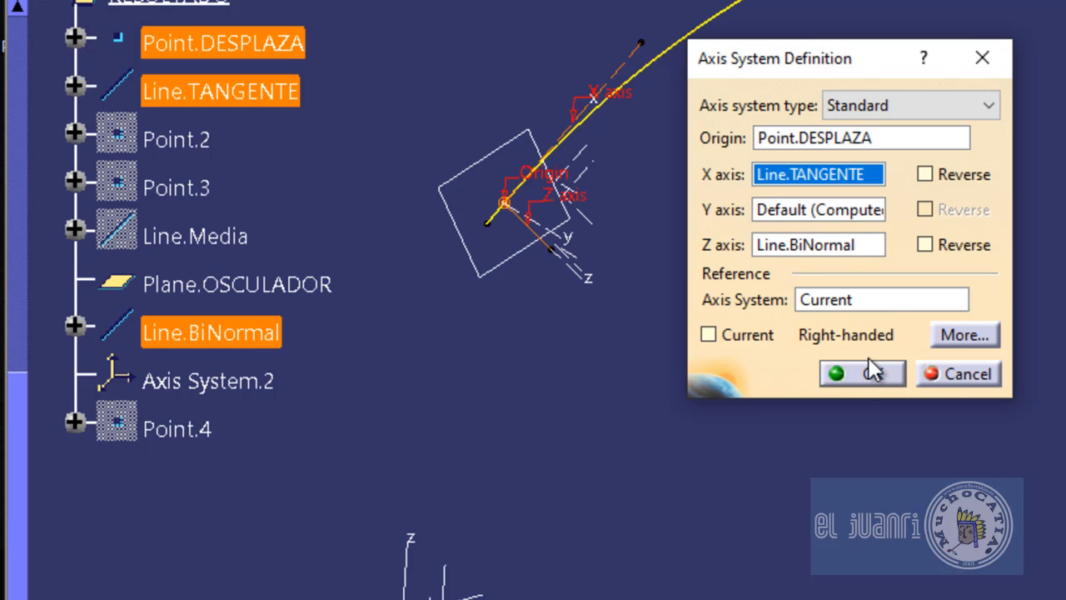
pyautogui.click(845, 372)
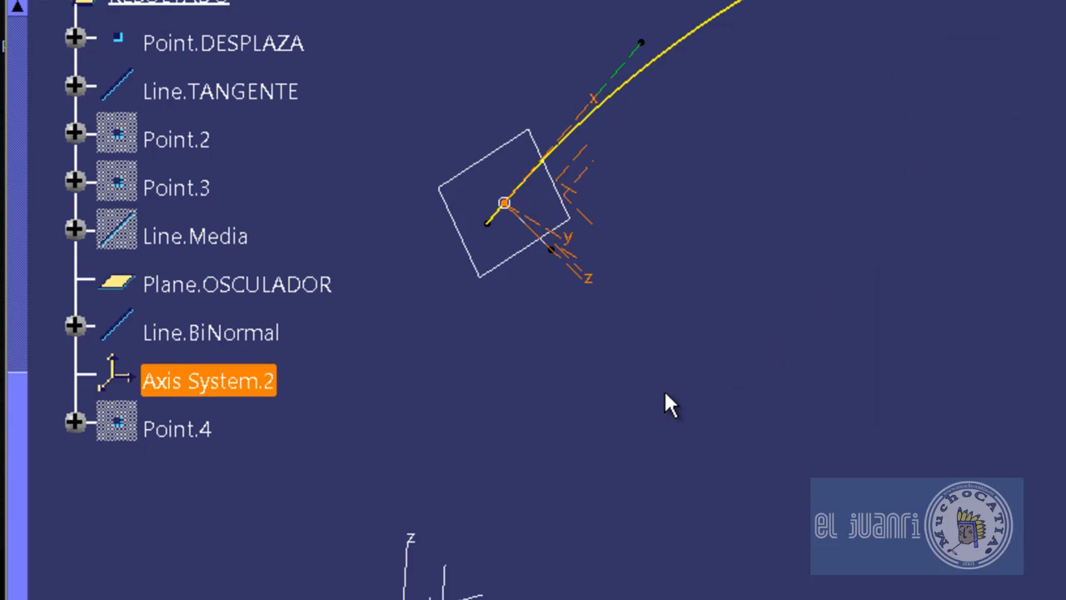
# Examine the L_Camb, L_Max and L_Min parameters in Param_Cambiar and move the Ver Cambio Parámetro window aside
pyautogui.moveTo(664, 389); pyautogui.dragTo(753, 486, button='middle')
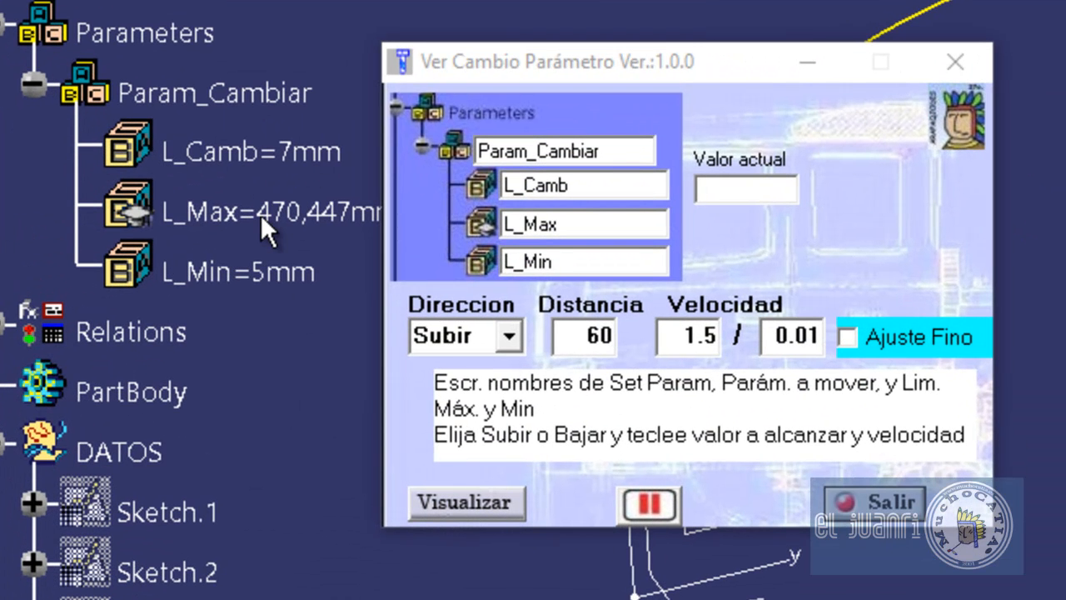
pyautogui.click(295, 154)
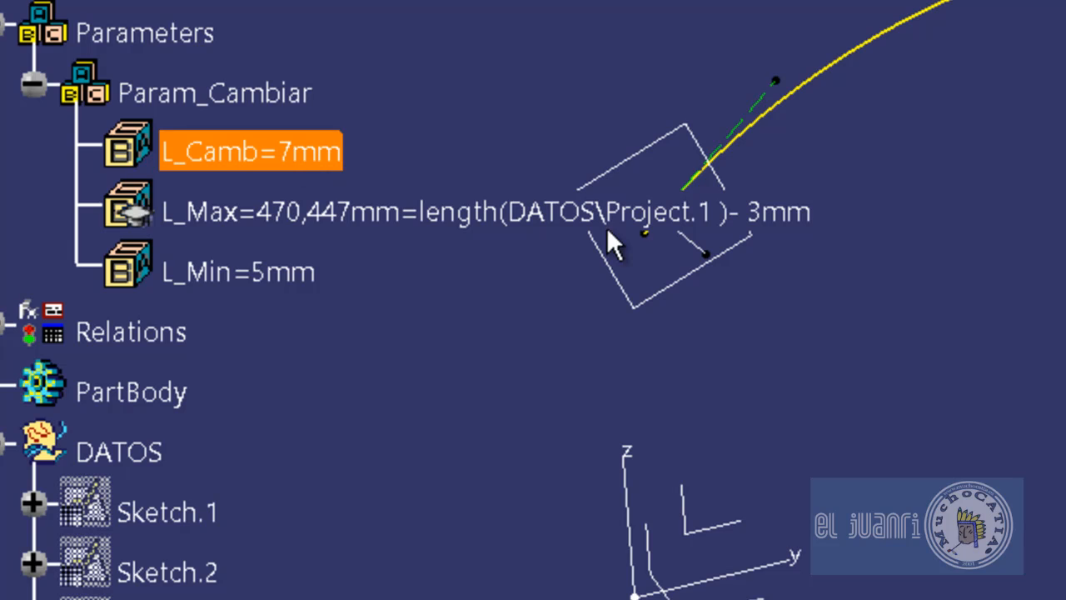
pyautogui.scroll(-3, 679, 338)
pyautogui.scroll(4, 633, 420)
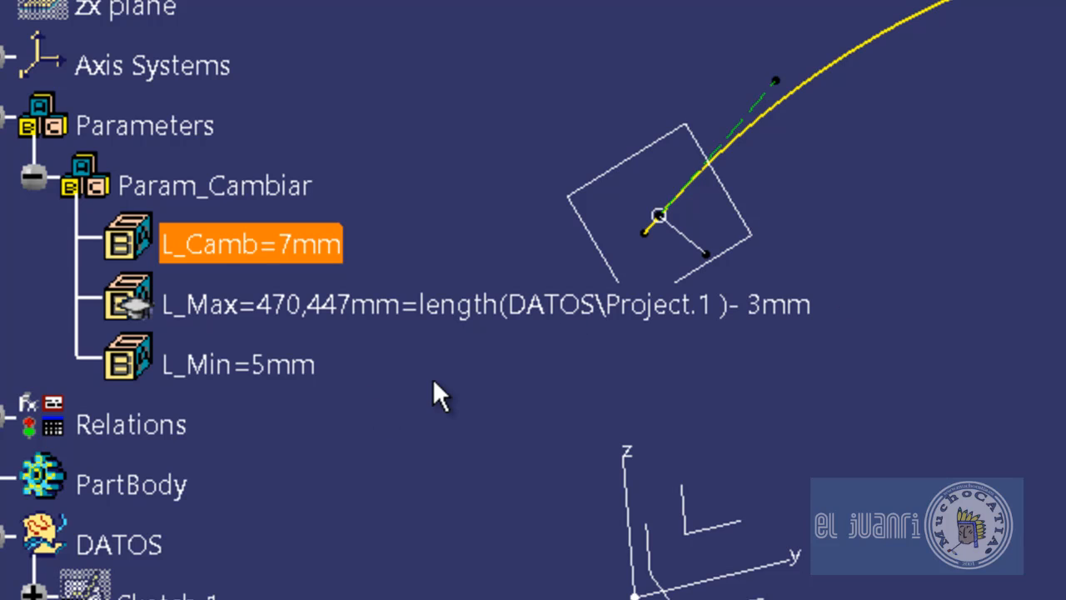
pyautogui.scroll(-3, 397, 363)
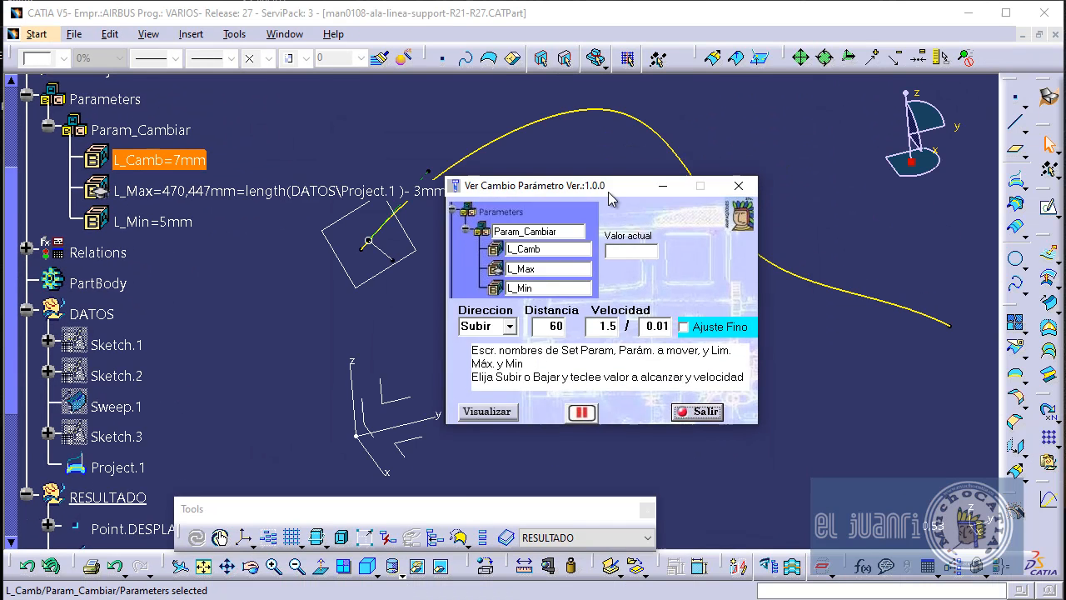
pyautogui.moveTo(613, 180); pyautogui.dragTo(727, 268)
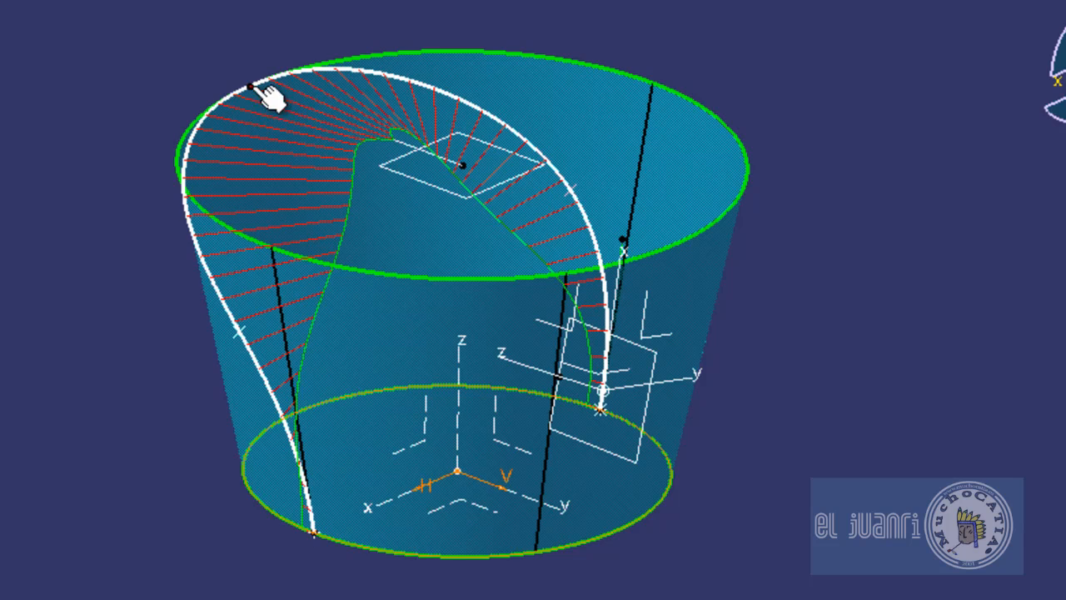
# Examine the RESULTADO elements and Porcupine Curvature Analysis.1 of the curve on the conical surface in the PlanoOsculador part
pyautogui.scroll(5, 321, 91)
pyautogui.keyDown('ctrl'); pyautogui.moveTo(333, 200); pyautogui.dragTo(301, 47, button='middle'); pyautogui.keyUp('ctrl')
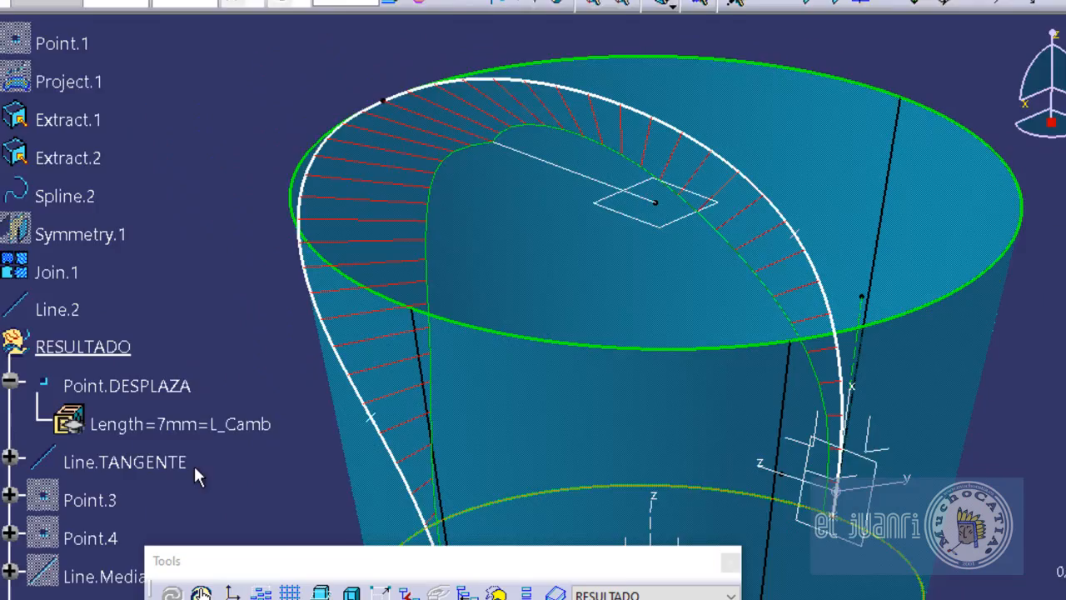
pyautogui.scroll(-5, 238, 435)
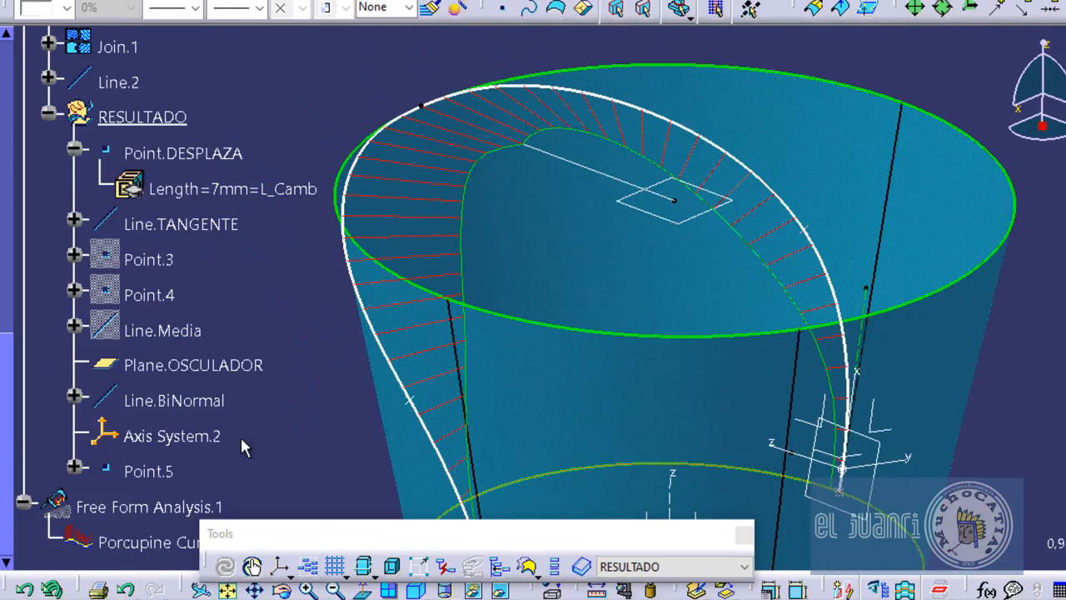
pyautogui.click(287, 324)
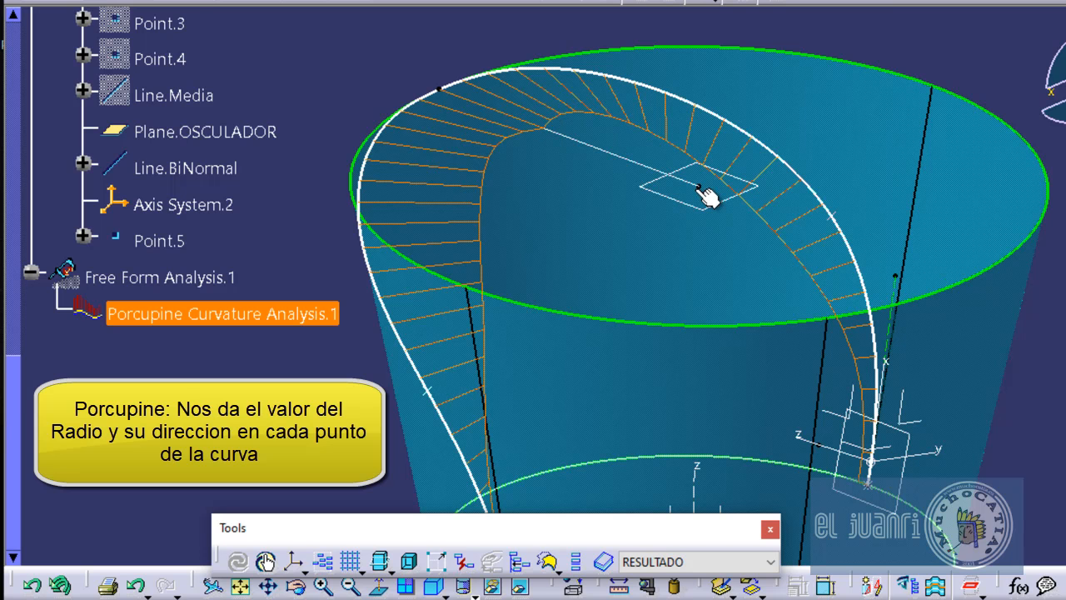
pyautogui.moveTo(691, 280); pyautogui.dragTo(987, 433, button='middle')
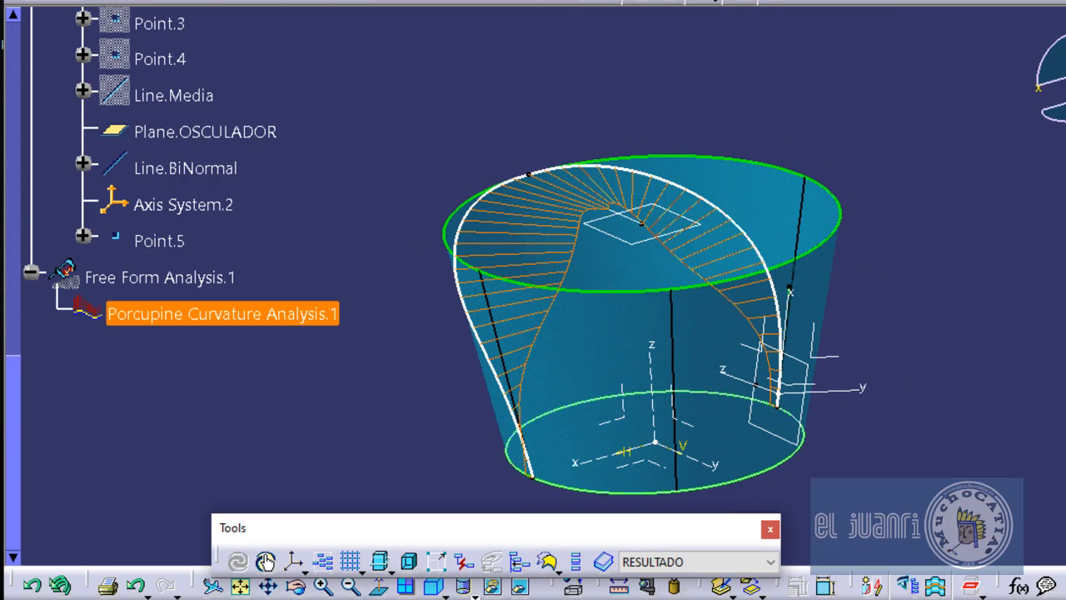
# Run the Ver cambio Longitud utility from Lanza Utilidades, hide the launcher and place the utility's window over the model view
pyautogui.hotkey('alt', 'Tab')
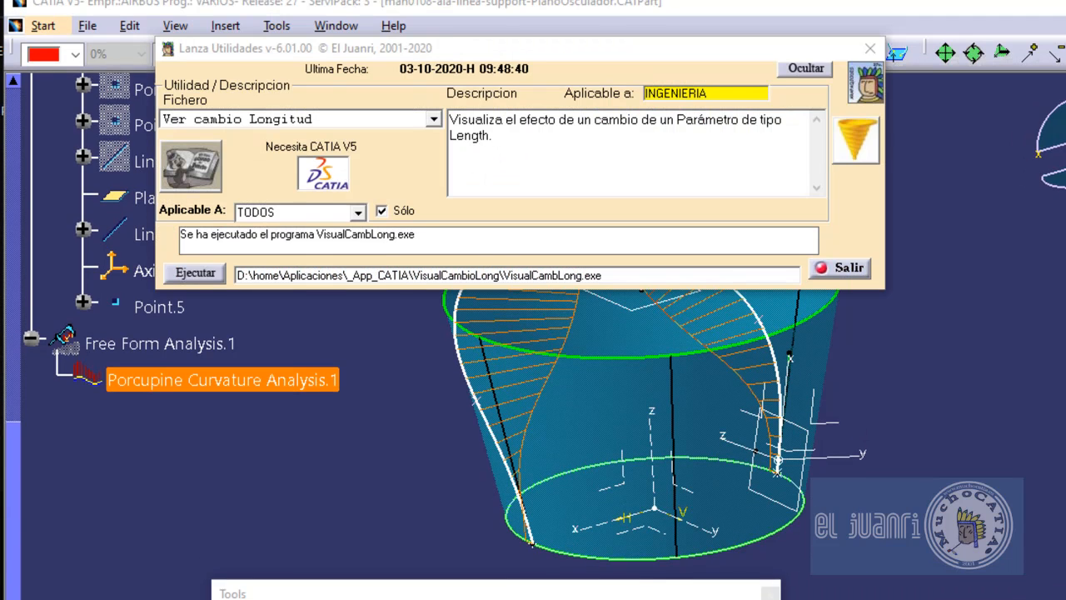
pyautogui.click(194, 291)
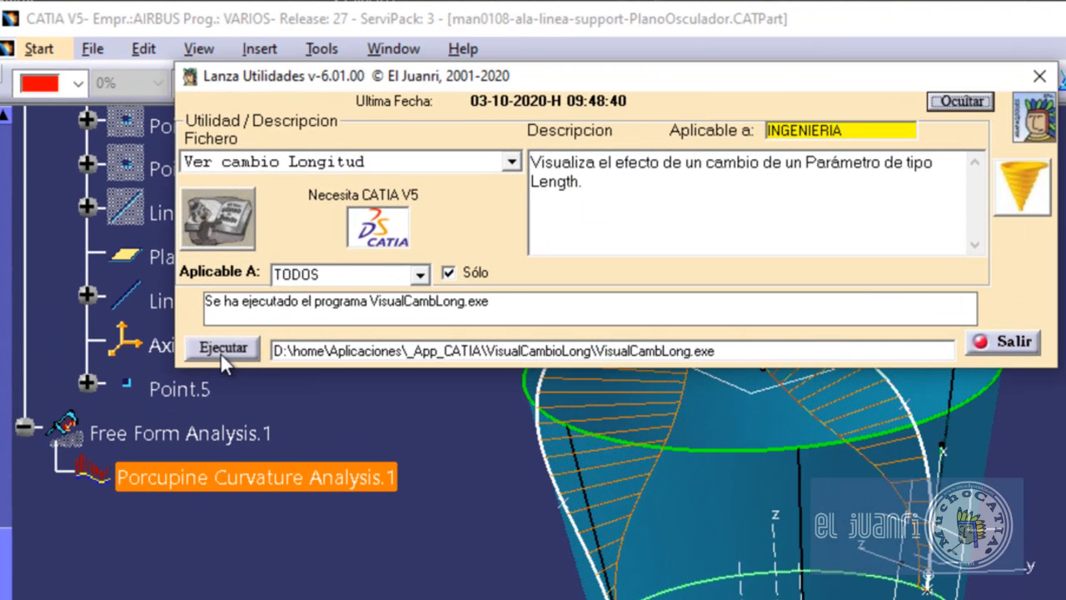
pyautogui.click(962, 102)
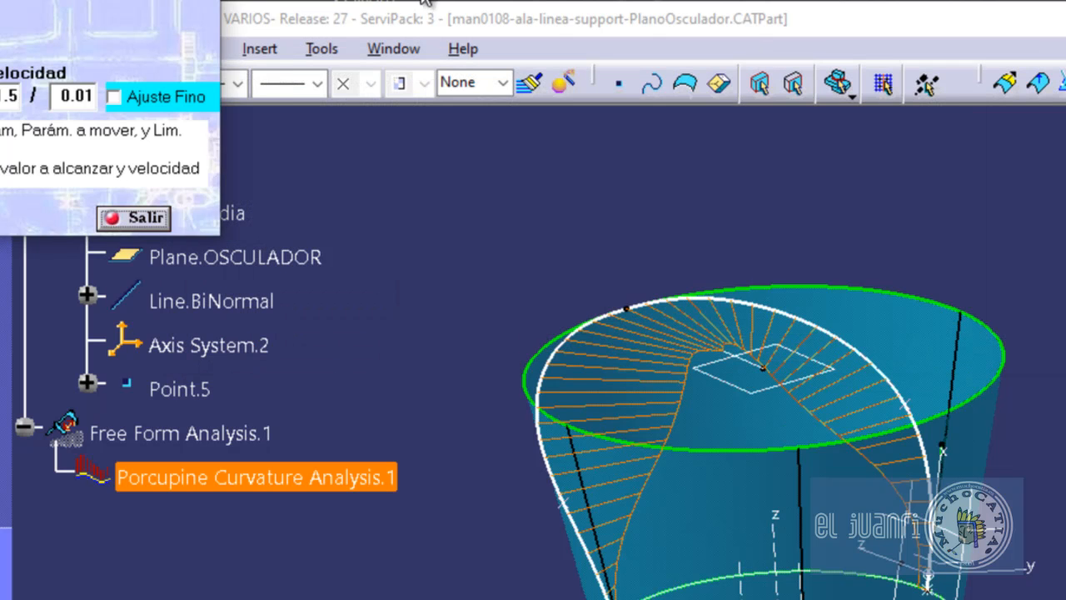
pyautogui.moveTo(42, 0); pyautogui.dragTo(778, 111)
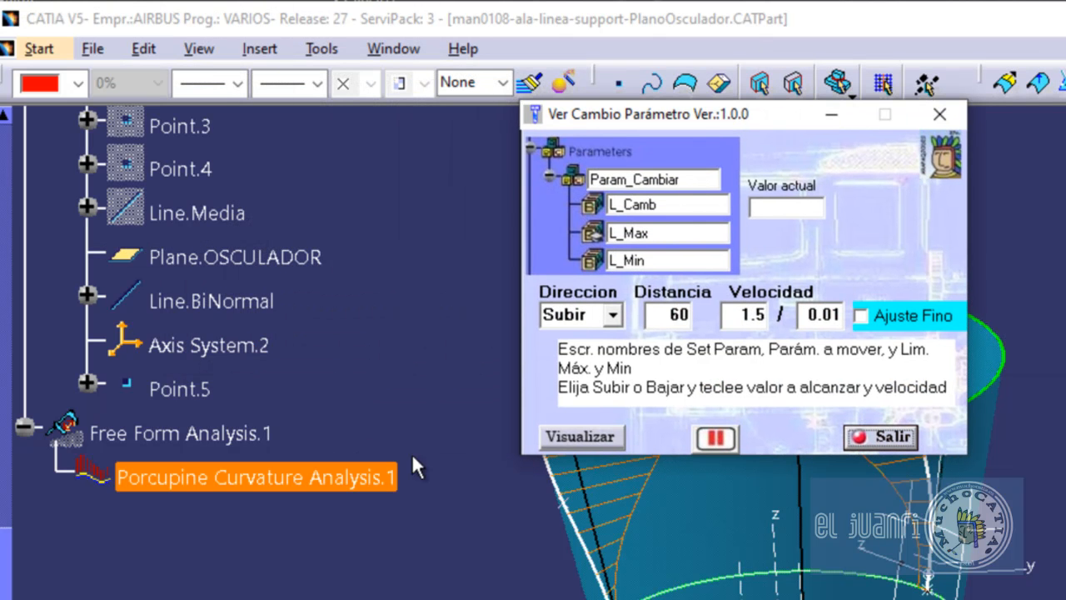
# Examine the length formula of Point.DESPLAZA and expand Param_Cambiar to show its three parameters
pyautogui.scroll(3, 452, 420)
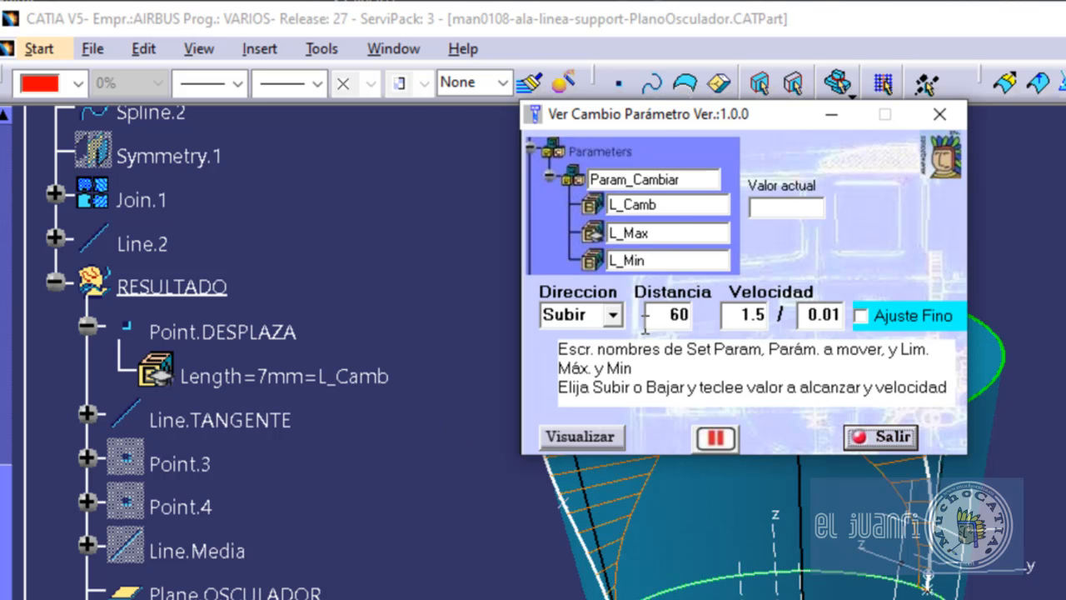
pyautogui.moveTo(973, 511); pyautogui.dragTo(1051, 596, button='middle')
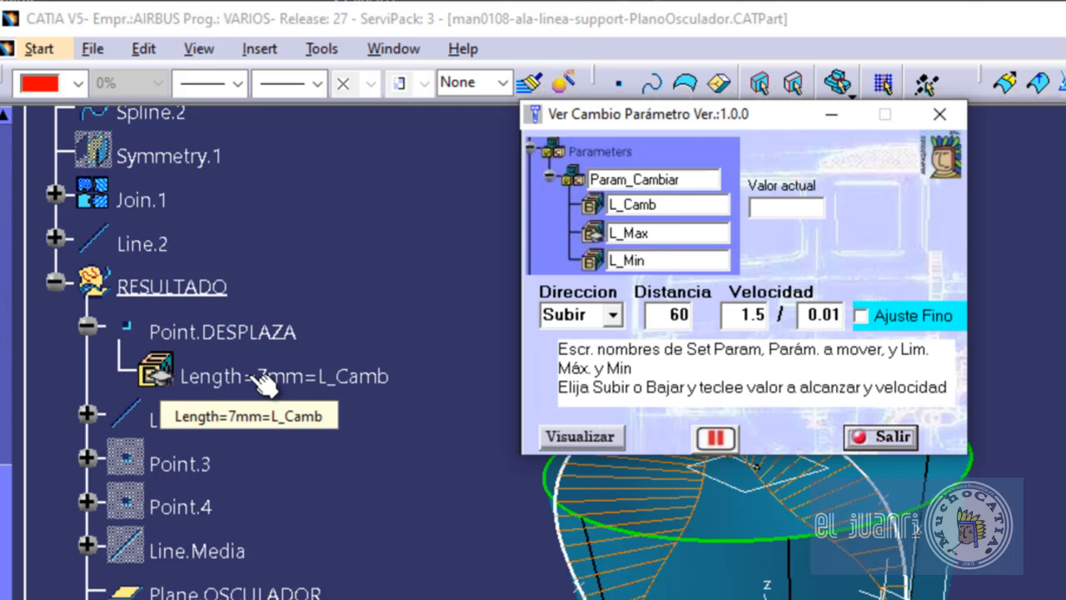
pyautogui.scroll(10, 181, 381)
pyautogui.scroll(5, 175, 403)
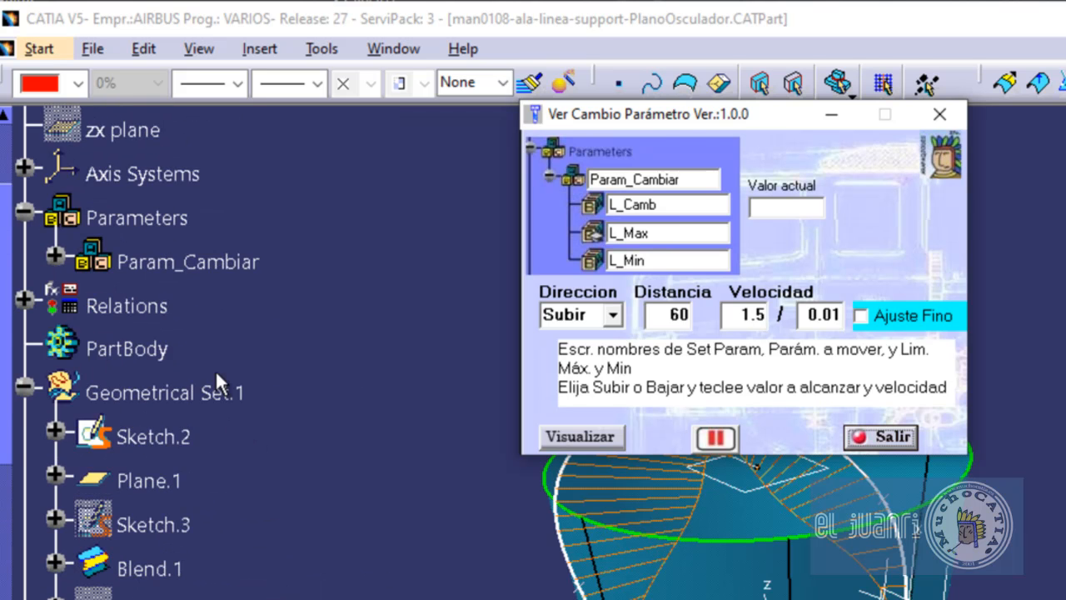
pyautogui.click(55, 391)
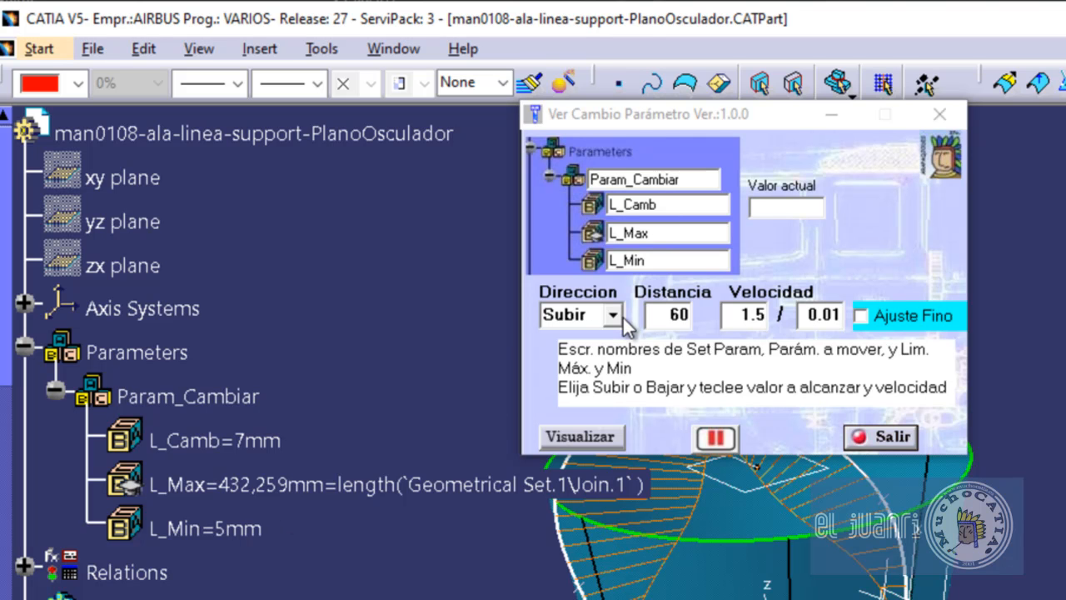
# Animate L_Camb upward to a distance of 250 and view the osculating plane and moving axes on the conical surface's curve
pyautogui.click(655, 314)
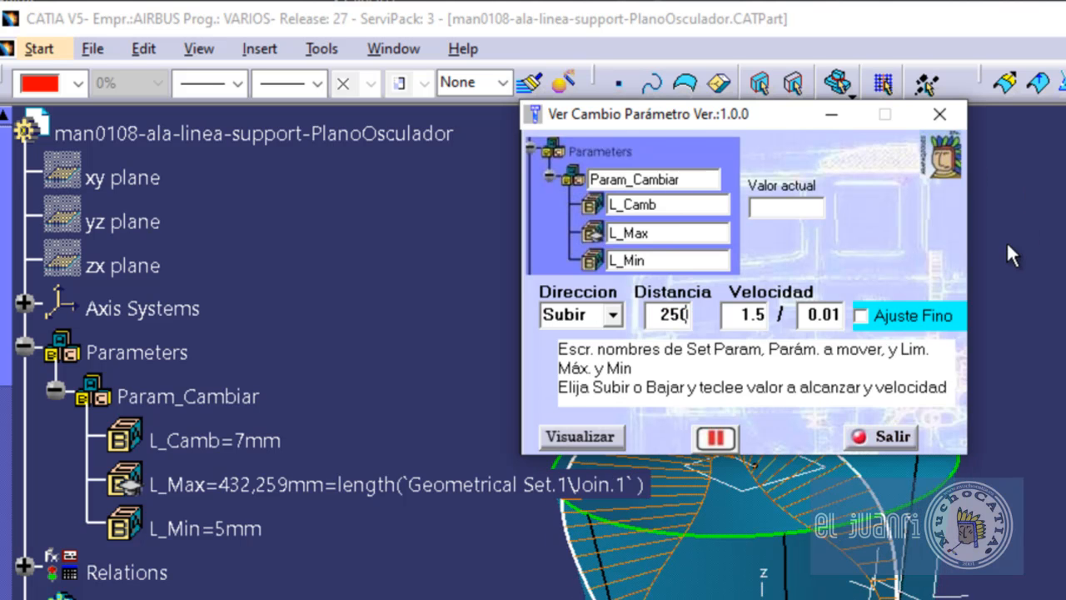
pyautogui.moveTo(784, 110); pyautogui.dragTo(442, 112)
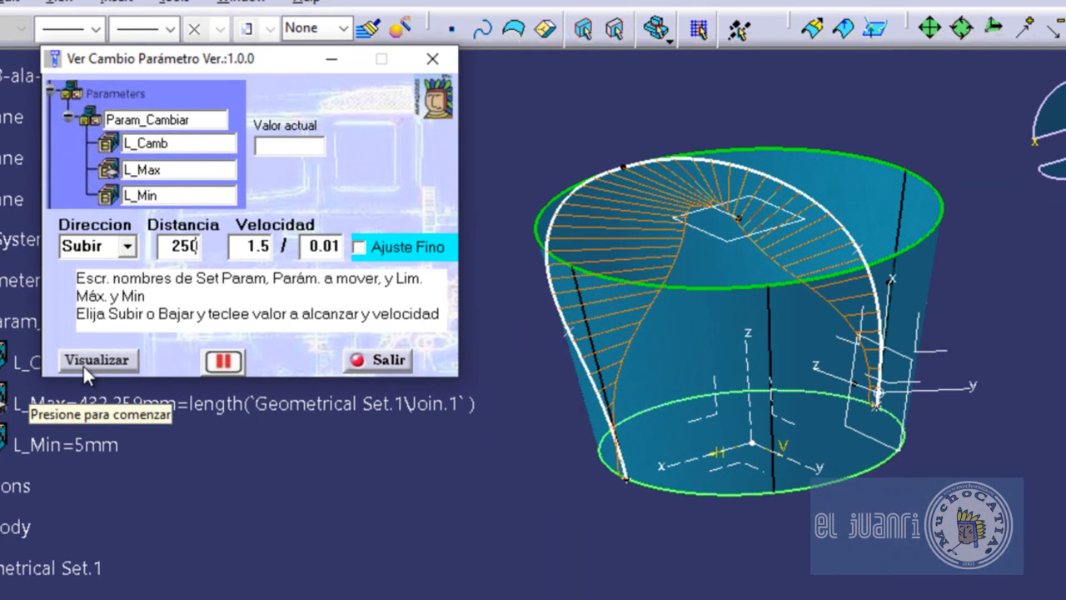
pyautogui.click(90, 362)
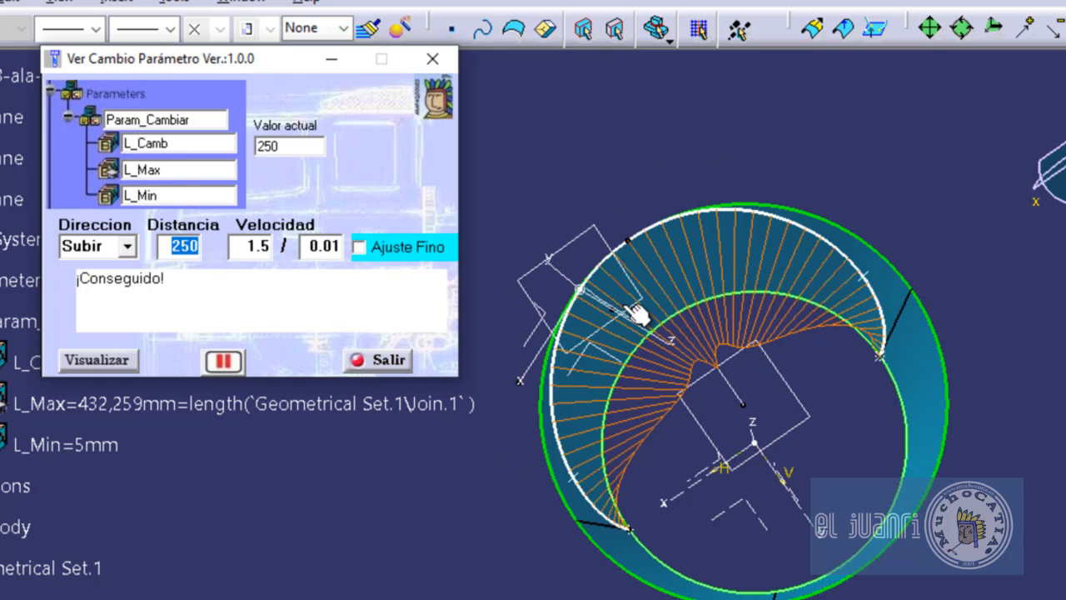
pyautogui.moveTo(785, 418); pyautogui.dragTo(754, 281, button='middle')
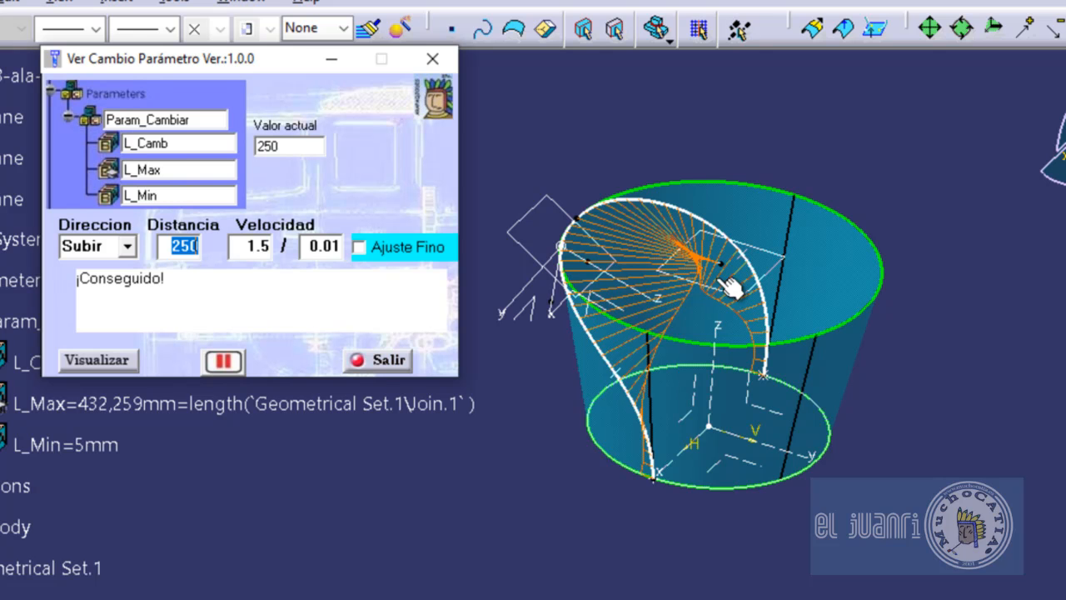
pyautogui.moveTo(716, 281); pyautogui.dragTo(720, 282, button='middle')
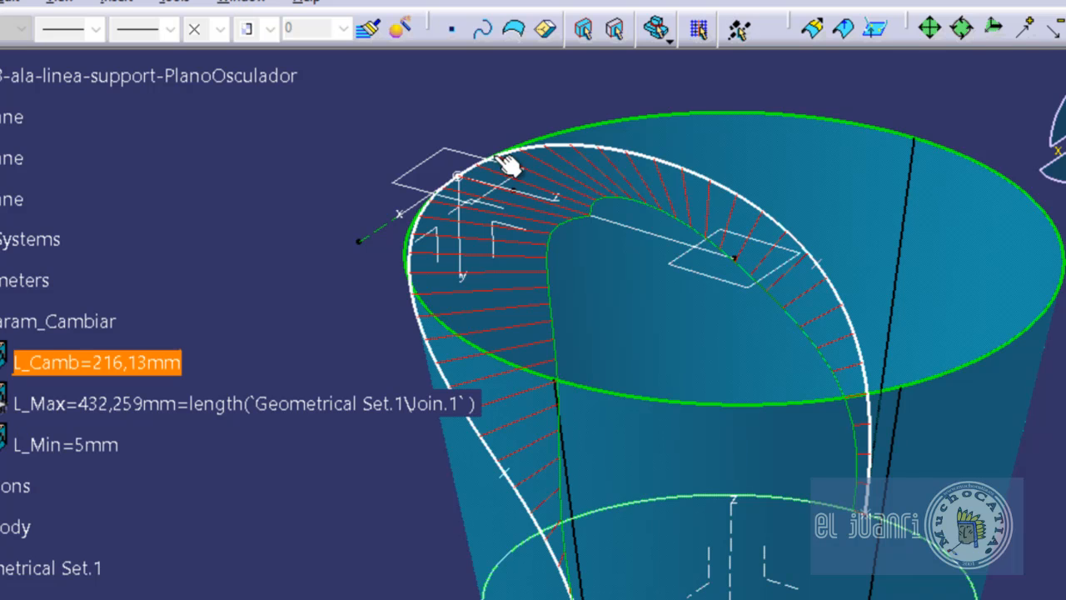
pyautogui.moveTo(399, 275); pyautogui.dragTo(643, 396, button='middle')
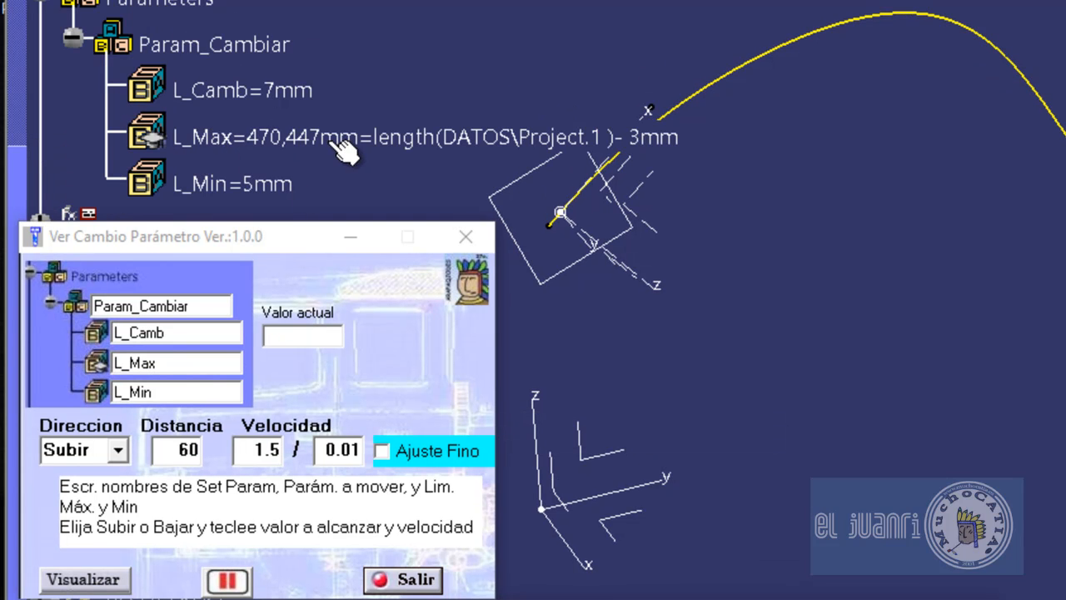
# Check the Param_Cambiar limits of the projected curve and set the target distance of the upward parameter change to 458
pyautogui.scroll(-3, 598, 116)
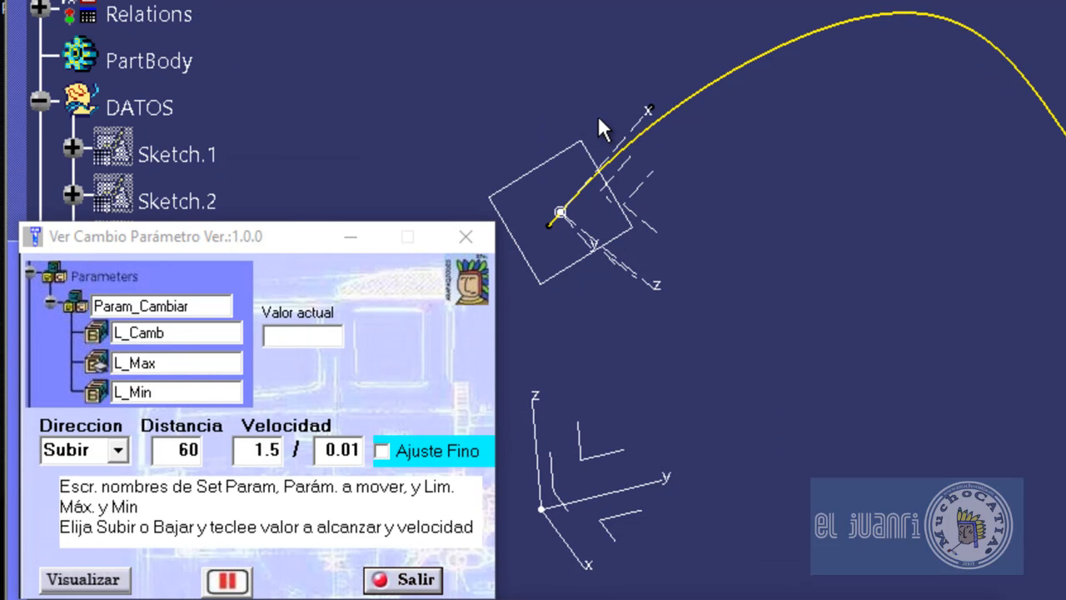
pyautogui.scroll(2, 375, 88)
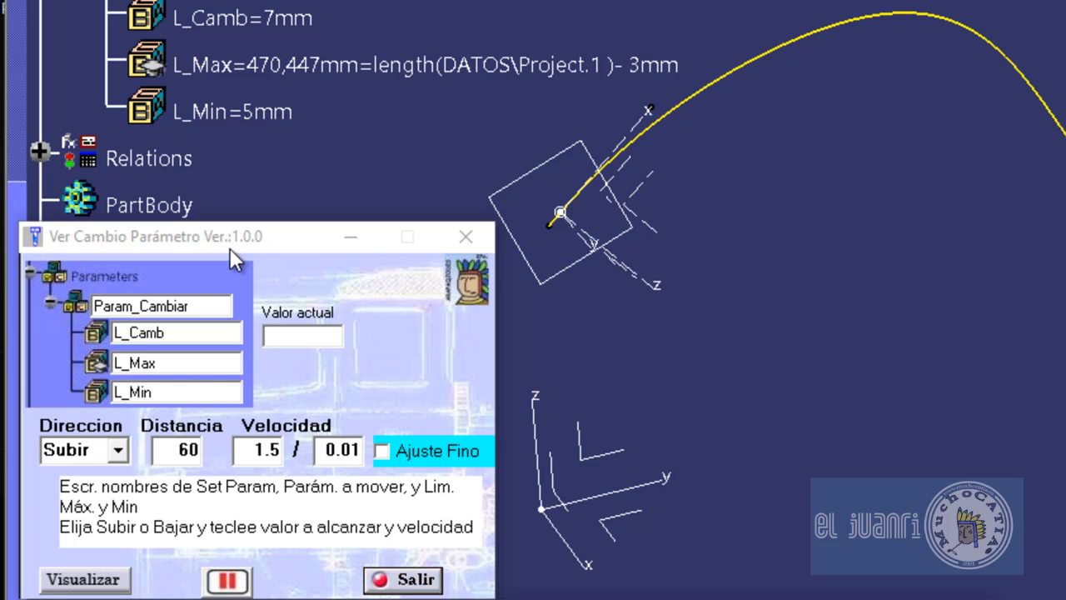
pyautogui.click(308, 452)
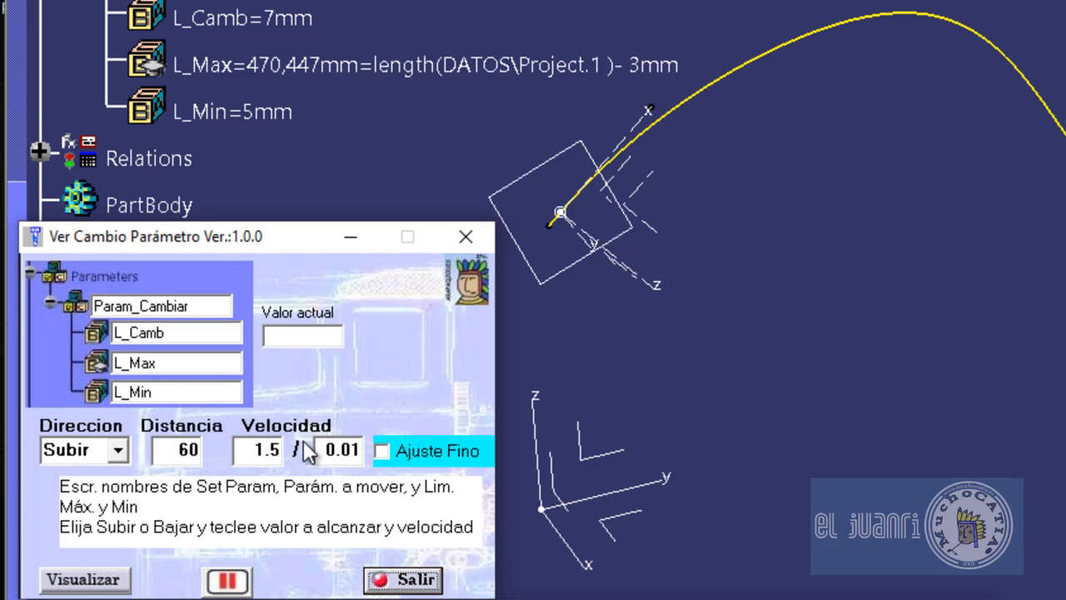
pyautogui.click(166, 454)
pyautogui.write('458')
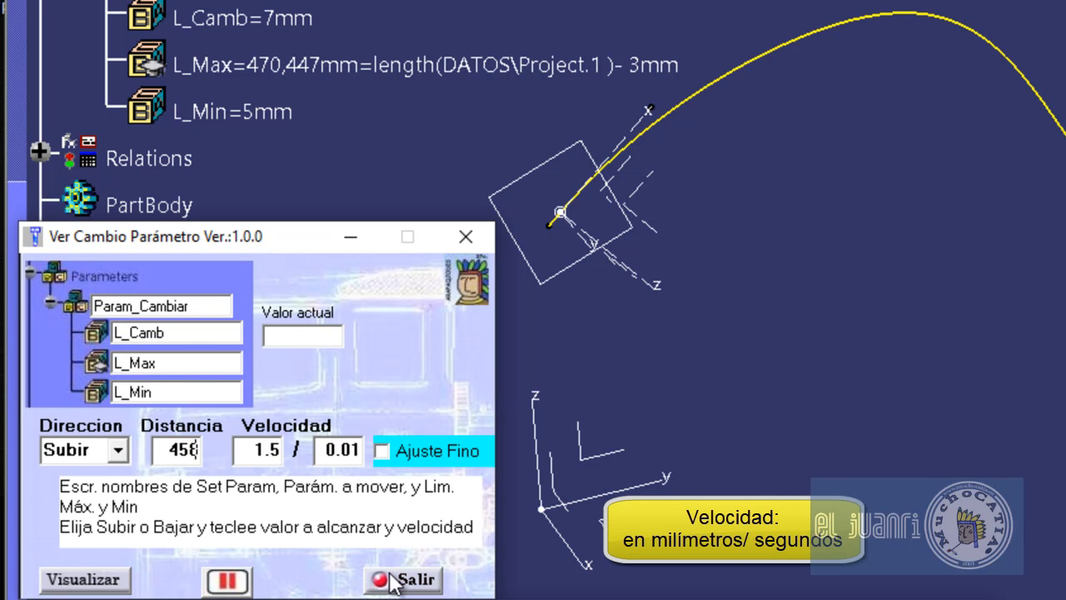
# Enable Ajuste Fino, set the first Velocidad value to 14 and run the upward movement along the projected curve
pyautogui.click(430, 457)
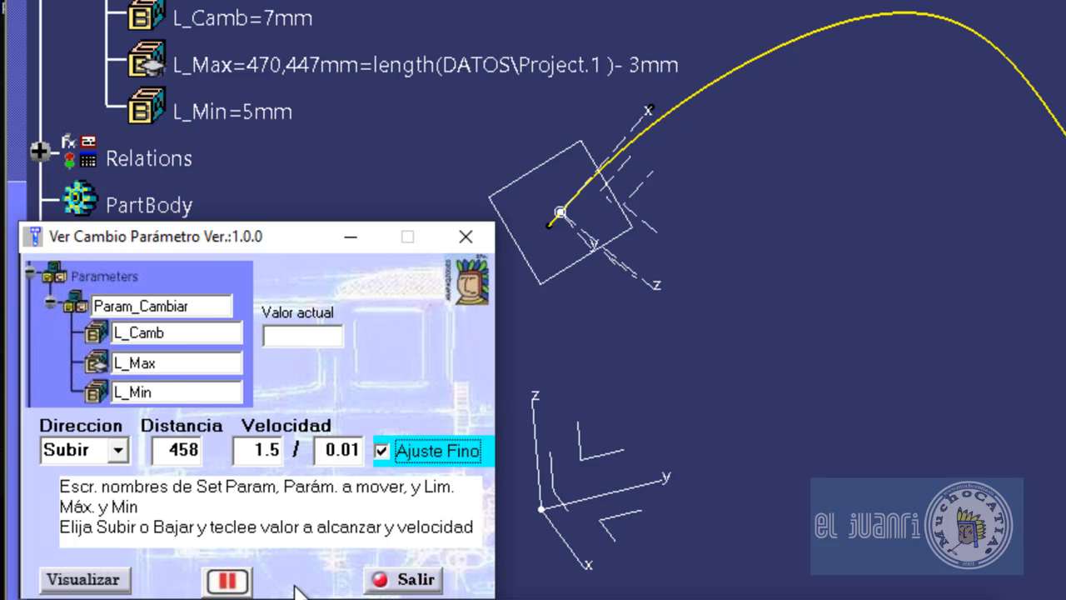
pyautogui.doubleClick(256, 449)
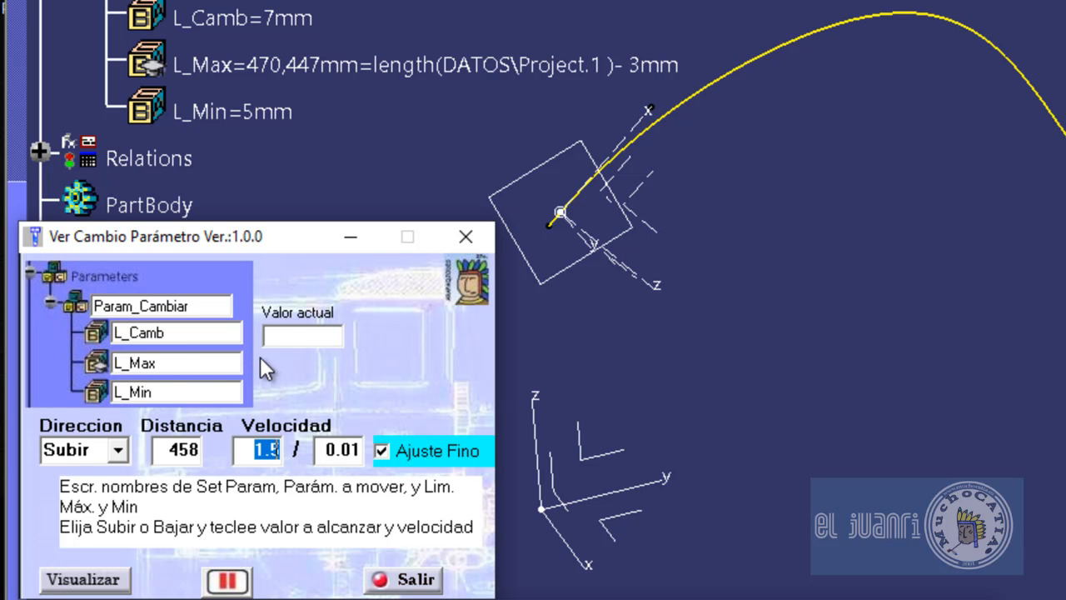
pyautogui.write('14')
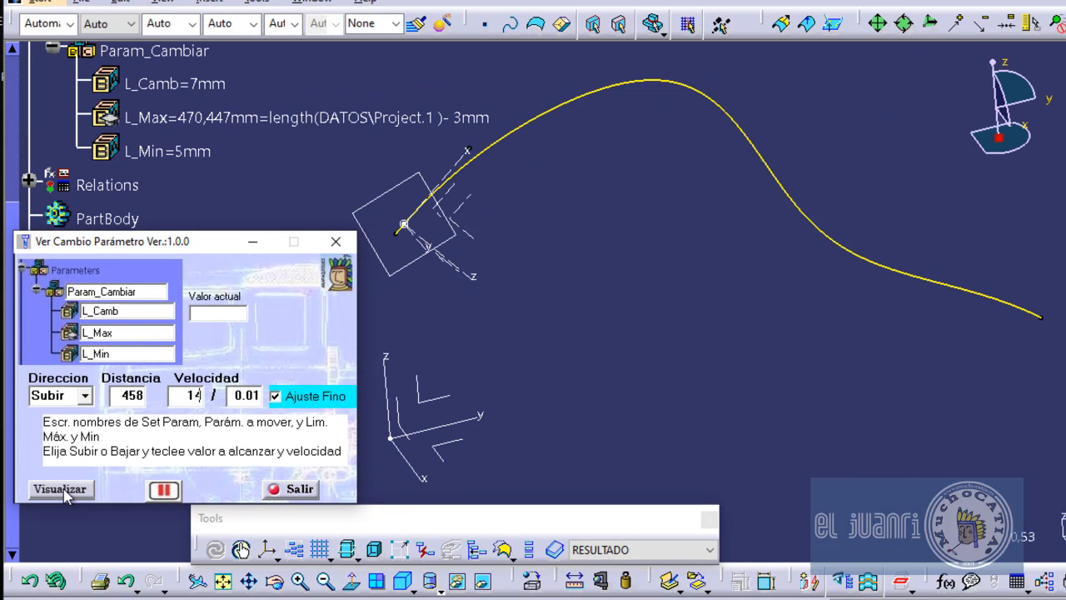
pyautogui.click(108, 569)
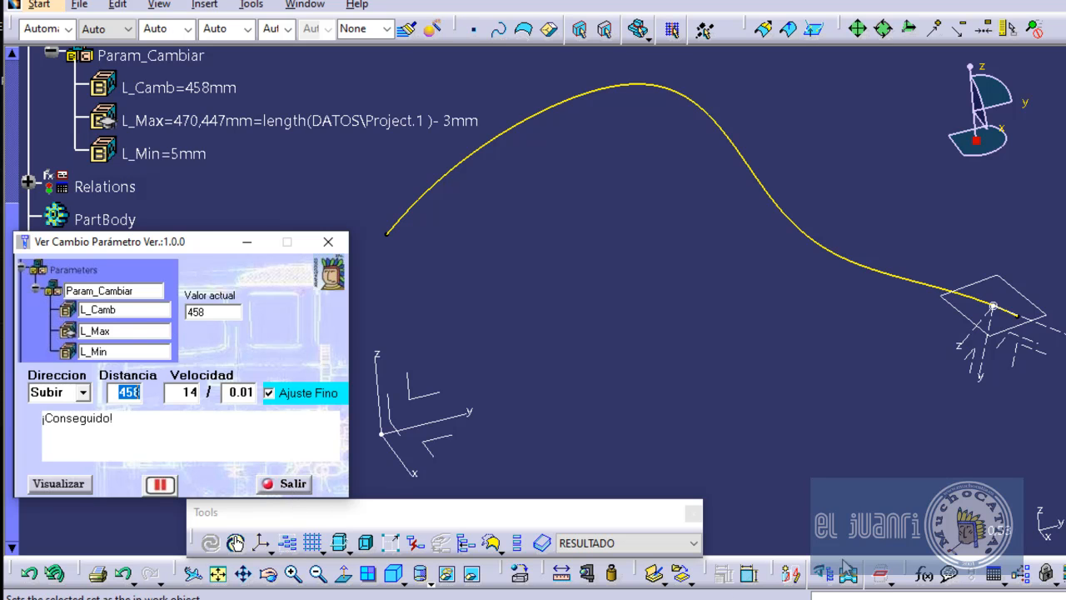
# Run the parameter change in the Bajar direction down to a distance of 7 with the first Velocidad value at 1.5
pyautogui.click(464, 463)
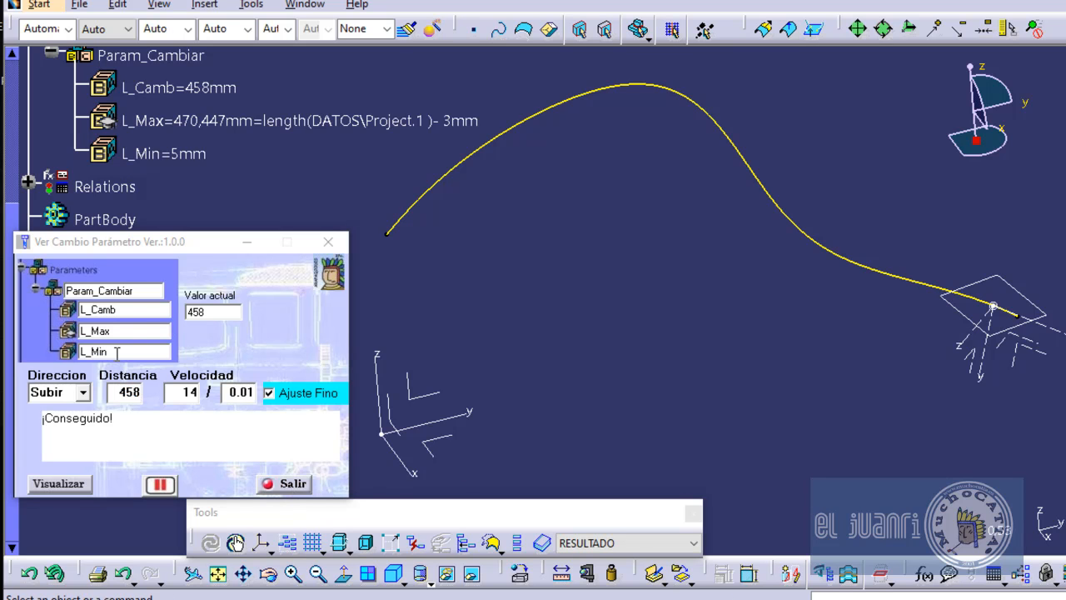
pyautogui.click(71, 394)
pyautogui.click(80, 392)
pyautogui.click(46, 423)
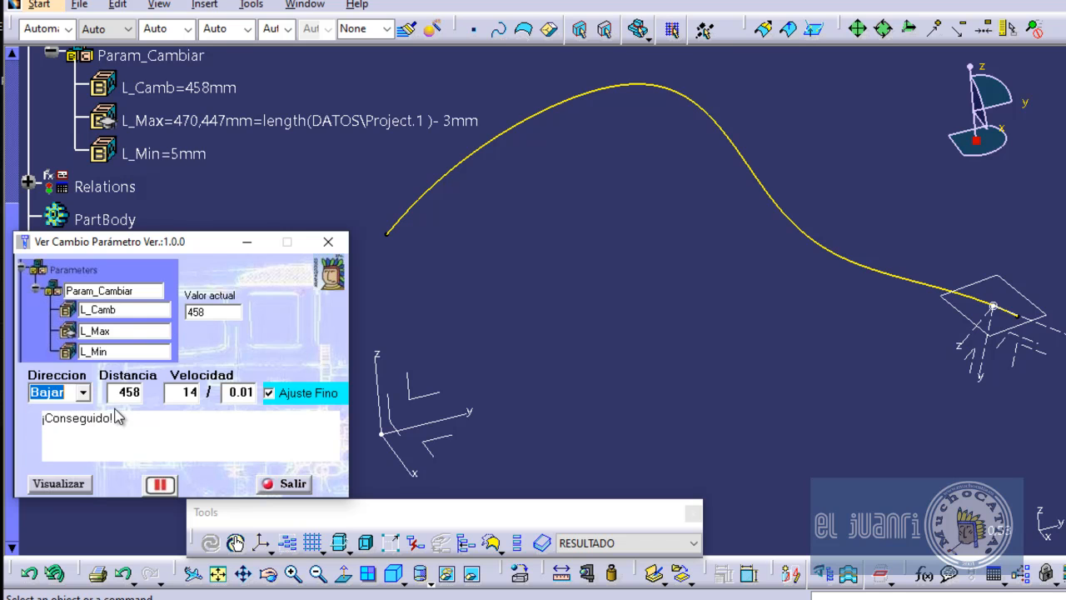
pyautogui.click(116, 395)
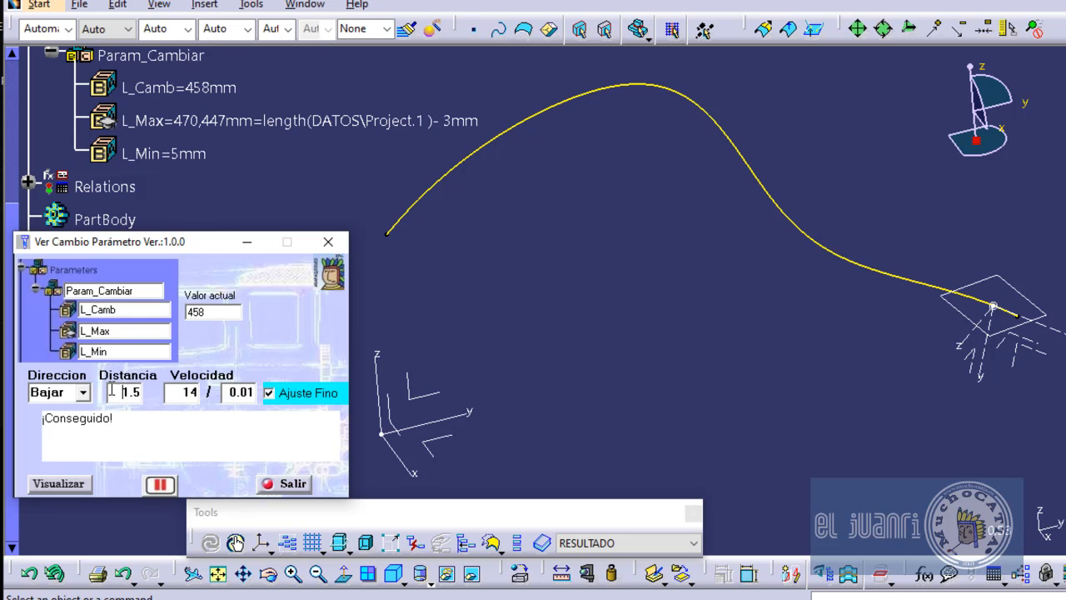
pyautogui.moveTo(112, 389); pyautogui.dragTo(228, 389)
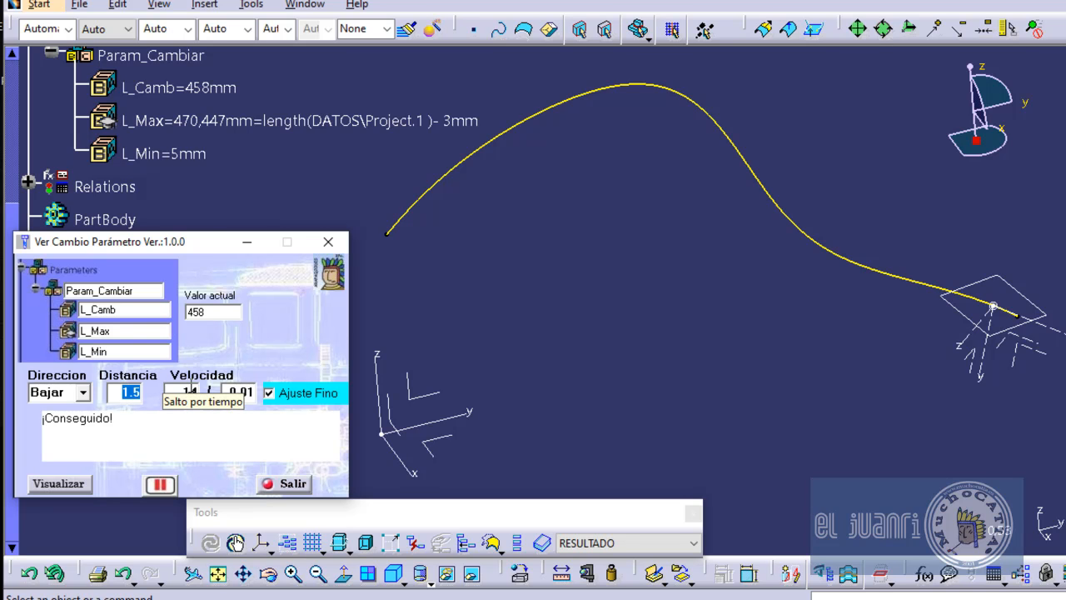
pyautogui.write('7')
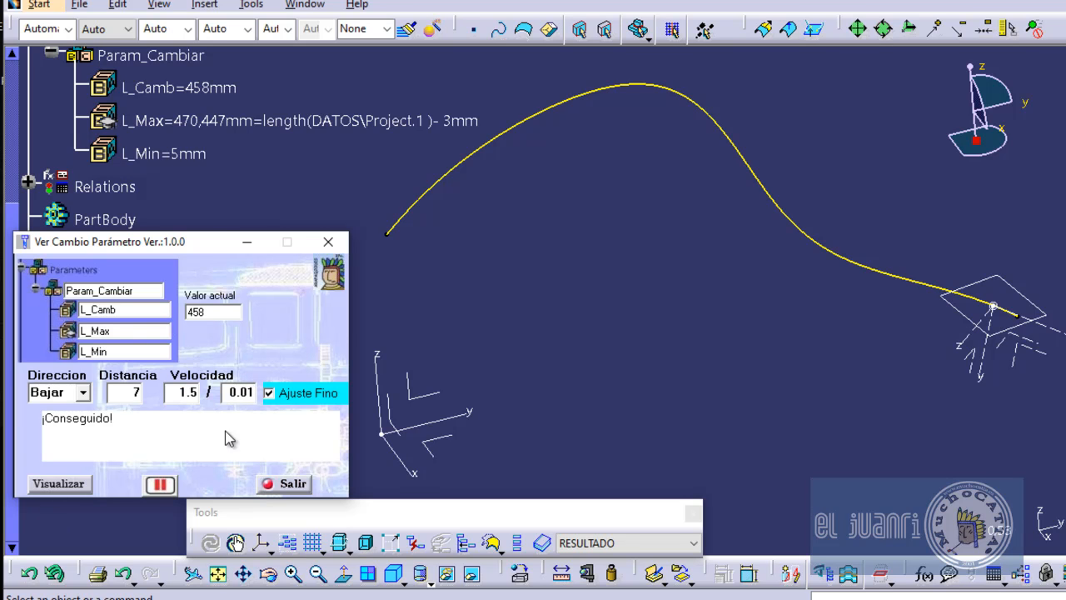
pyautogui.click(58, 487)
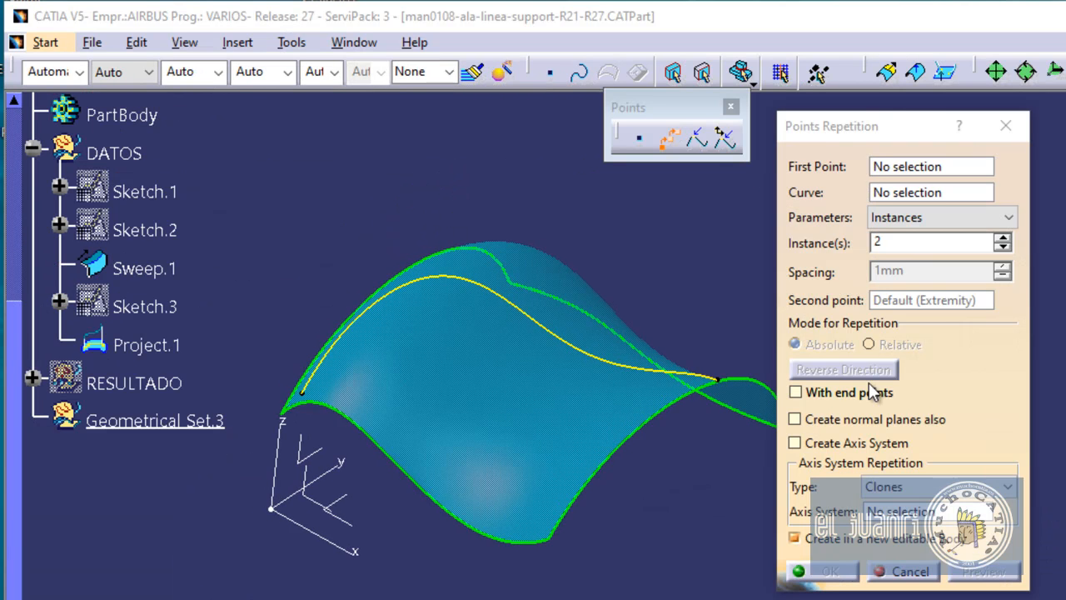
# Set up a Points Repetition on the curve Project.1 with 4 instances
pyautogui.doubleClick(329, 21)
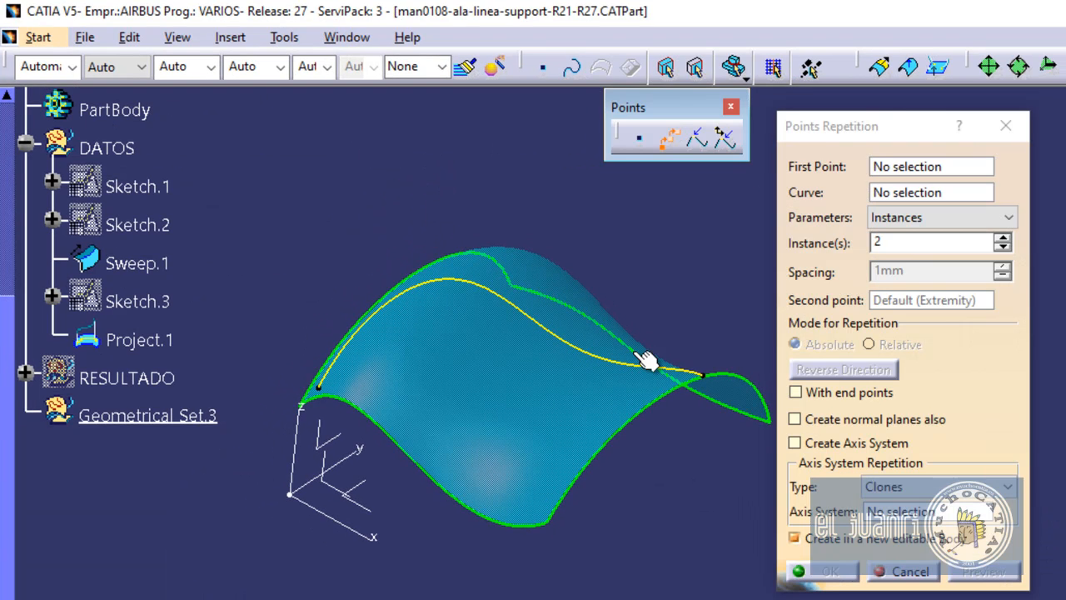
pyautogui.moveTo(821, 13); pyautogui.dragTo(829, 12)
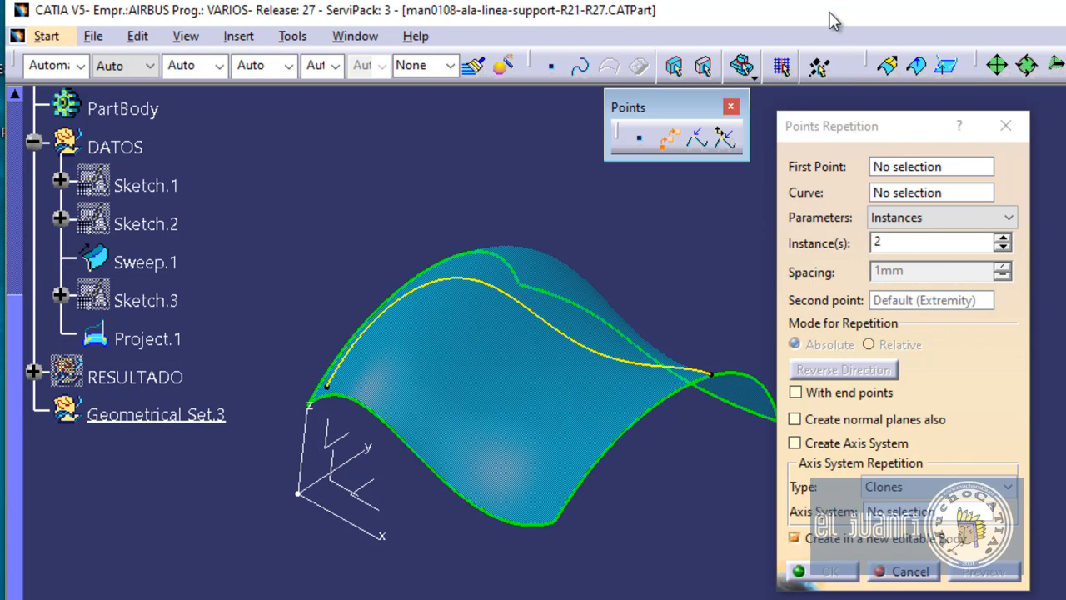
pyautogui.click(897, 210)
pyautogui.click(905, 195)
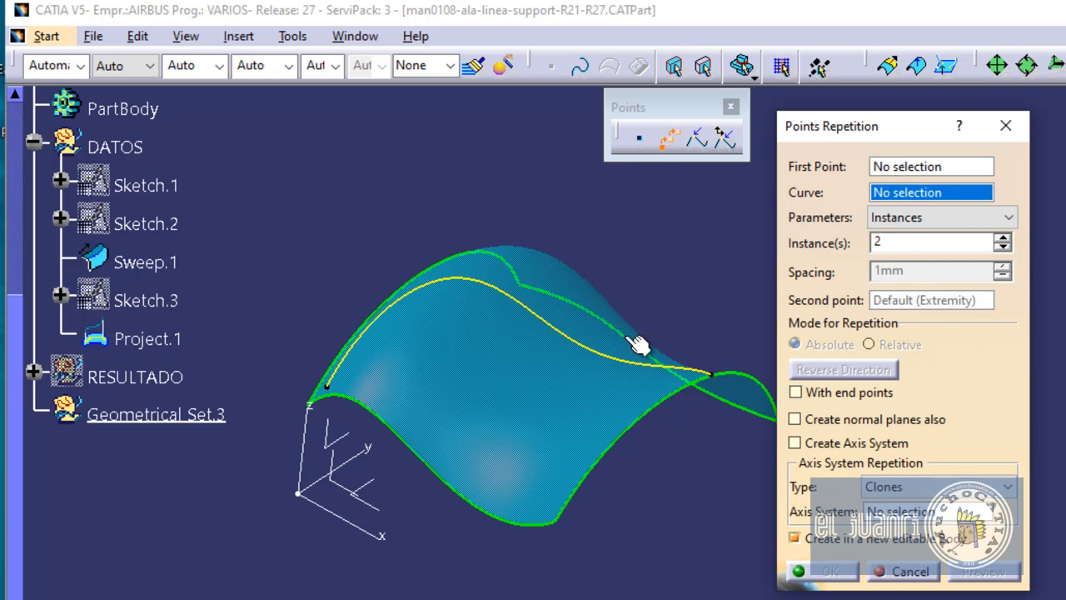
pyautogui.click(583, 349)
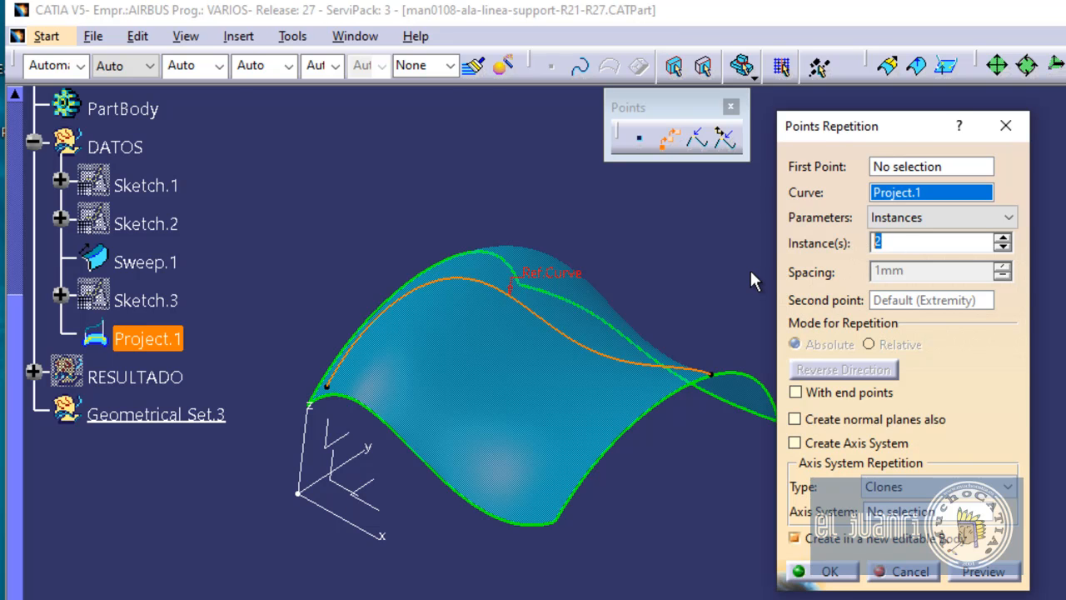
pyautogui.write('4')
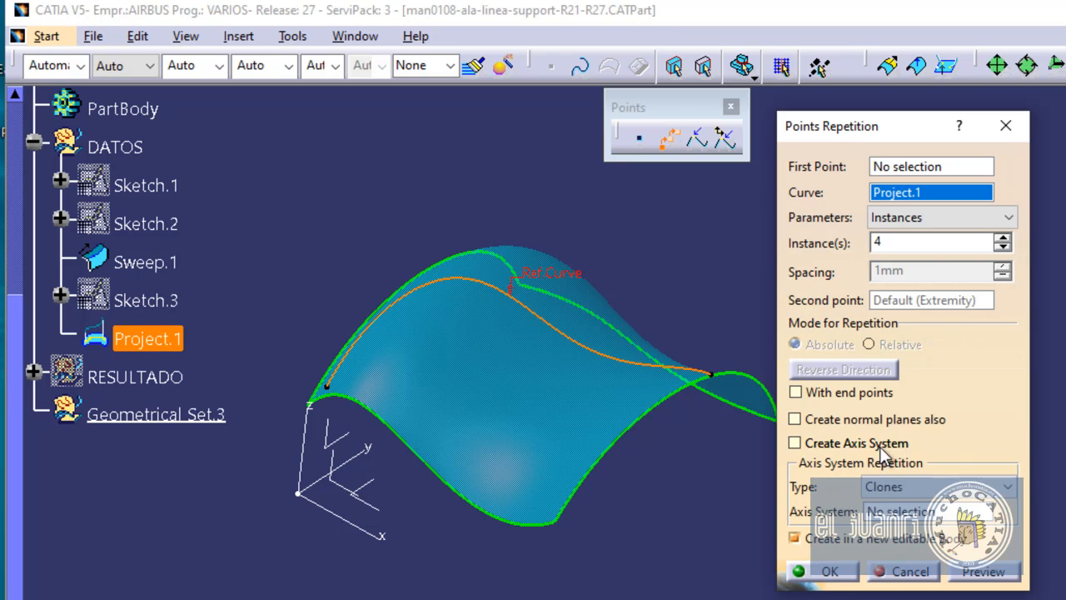
# Add axis systems to the point repetition as clones of the Absolute Axis System and preview them
pyautogui.click(867, 453)
pyautogui.click(867, 452)
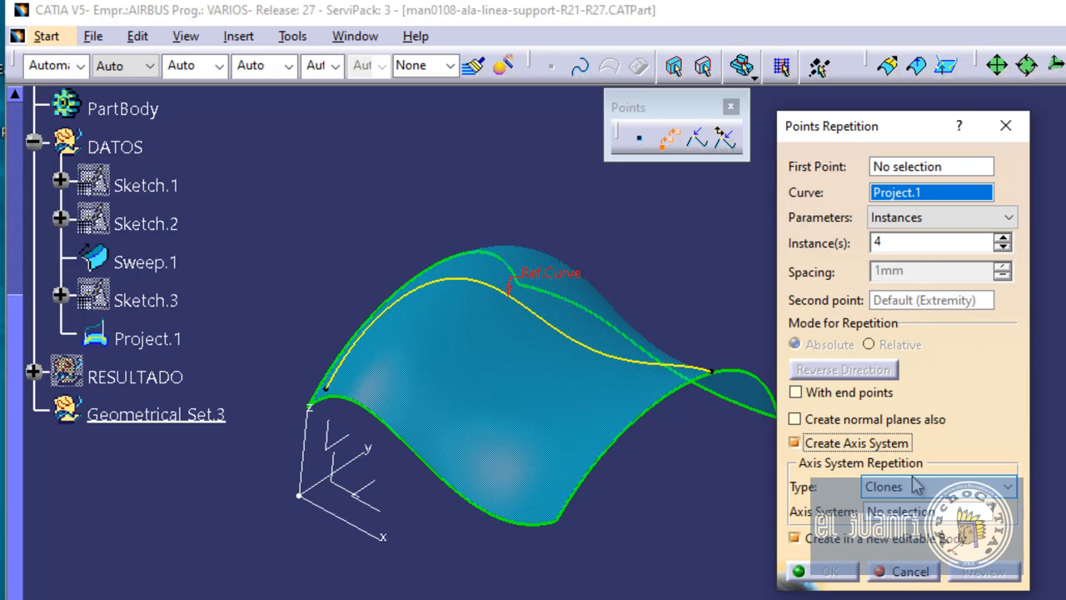
pyautogui.moveTo(510, 534); pyautogui.dragTo(489, 538, button='middle')
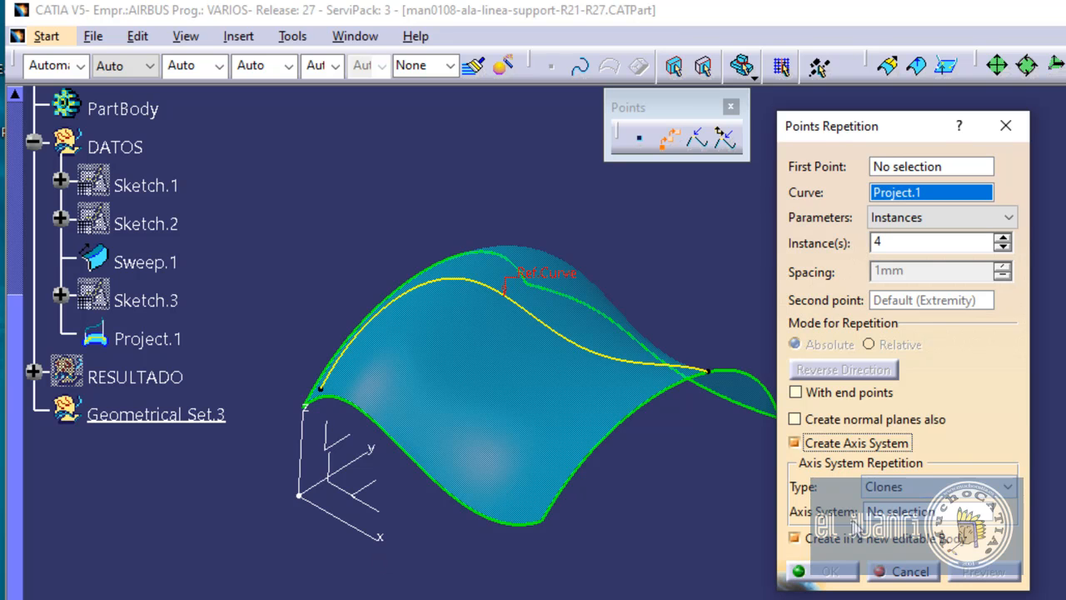
pyautogui.click(917, 511)
pyautogui.click(386, 543)
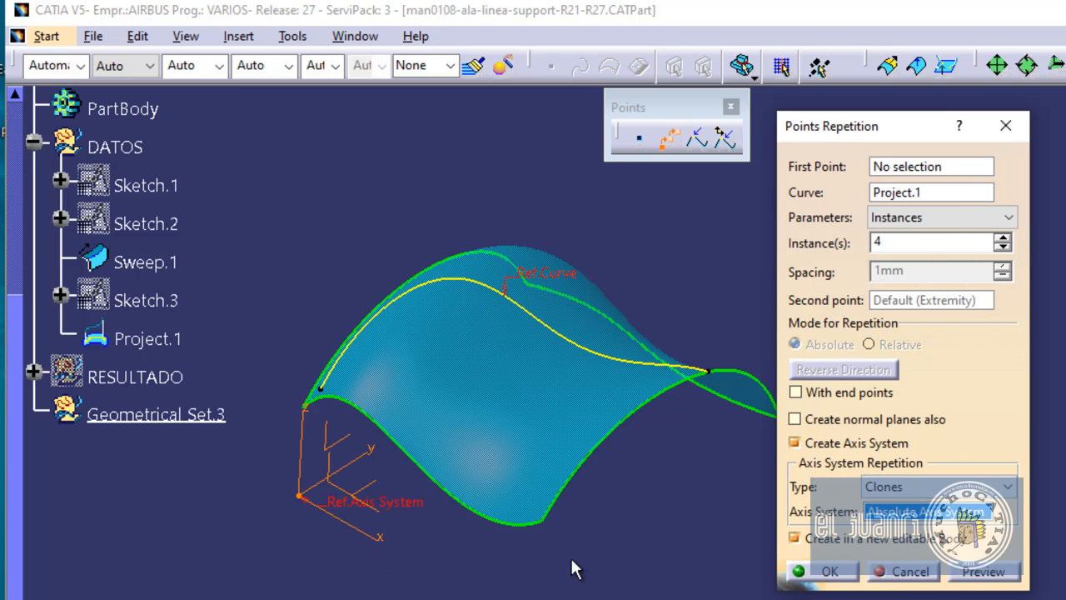
pyautogui.click(976, 572)
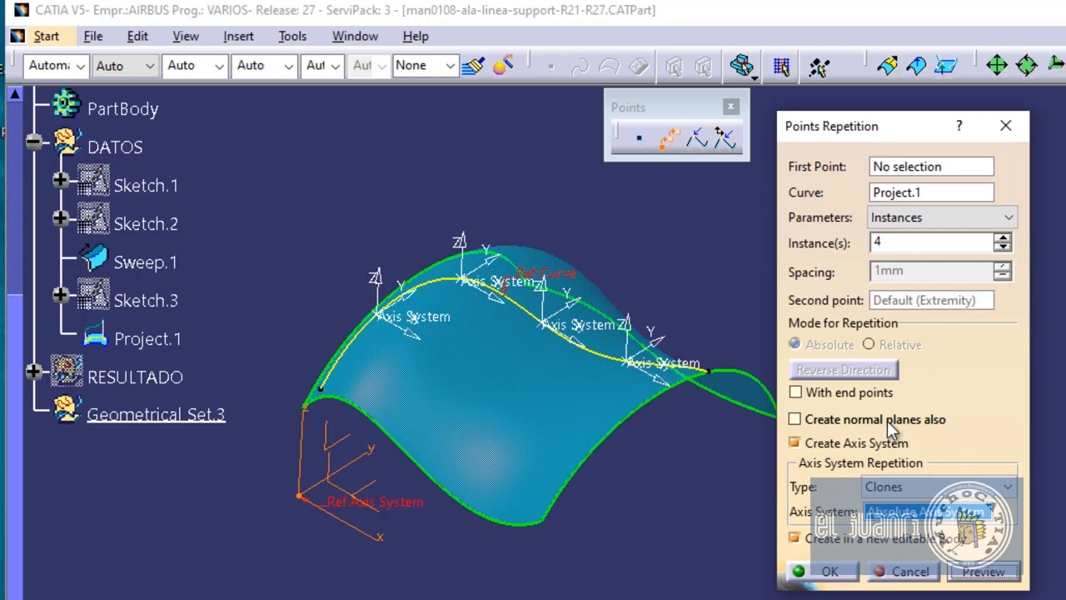
# Preview the repeated axis systems with the Along Surface type on Sweep.1, inspect their orientation and cancel the point repetition
pyautogui.click(933, 486)
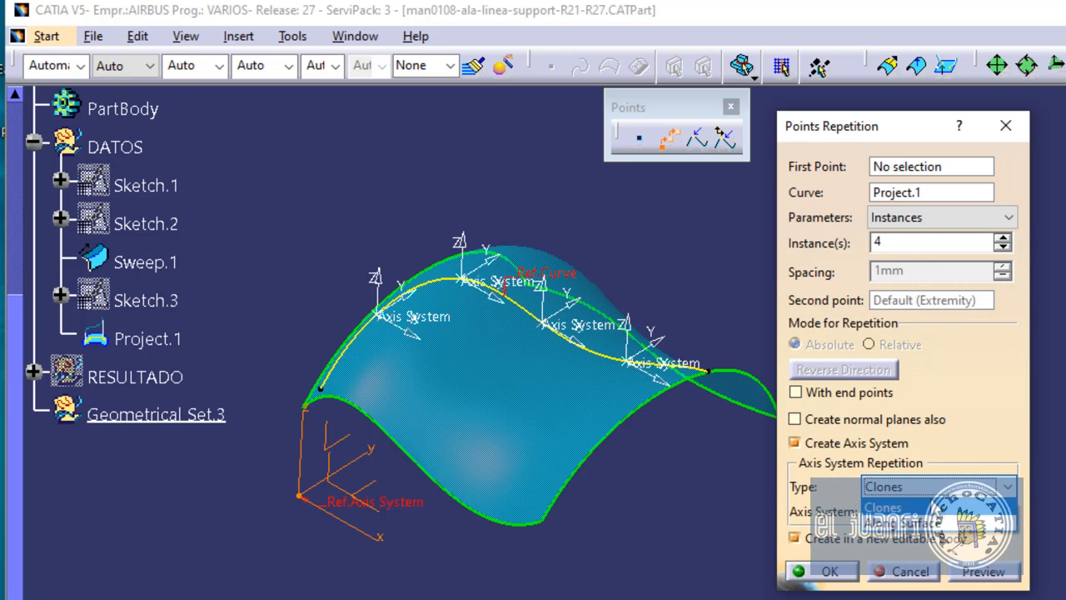
pyautogui.click(900, 523)
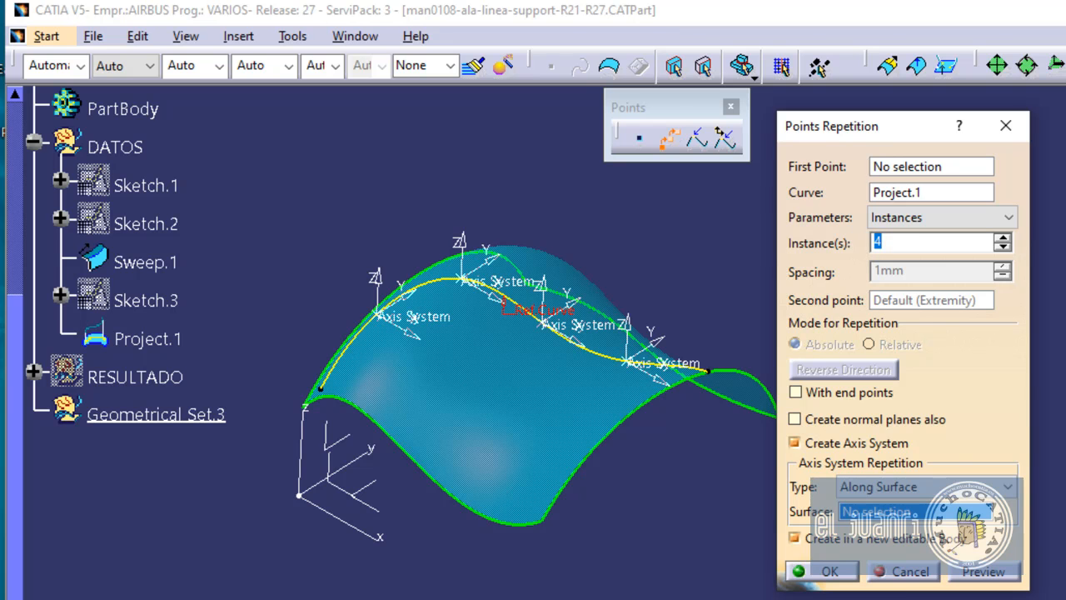
pyautogui.click(495, 371)
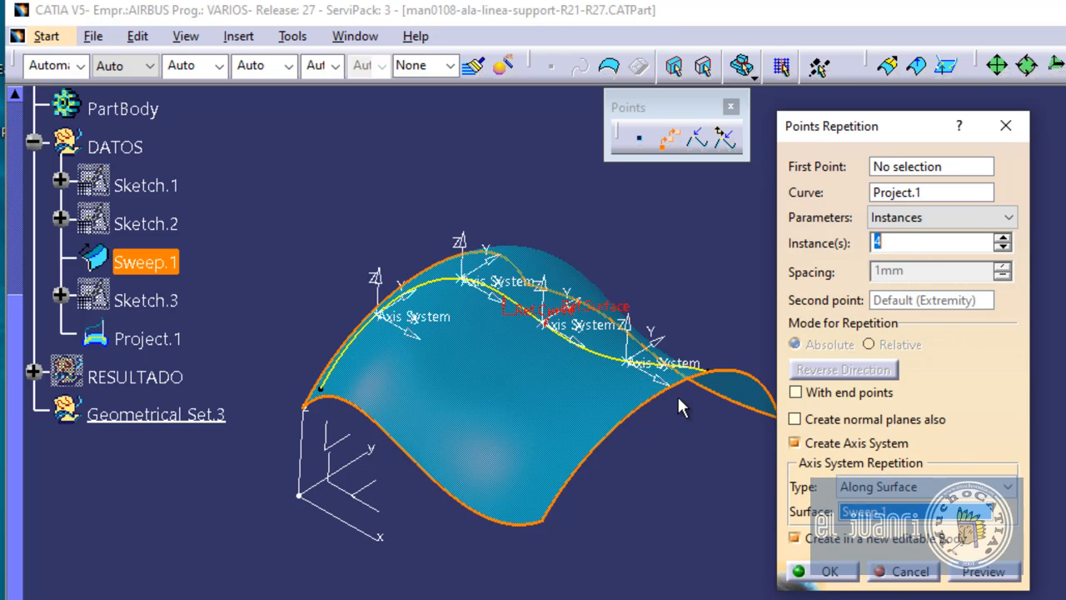
pyautogui.click(983, 571)
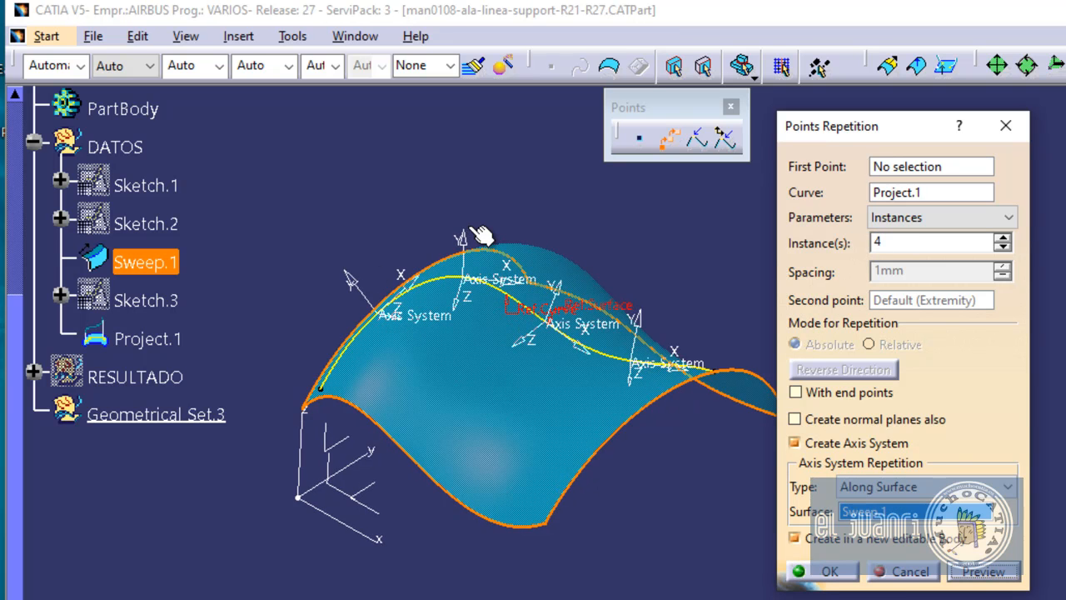
pyautogui.moveTo(472, 229); pyautogui.dragTo(474, 212, button='middle')
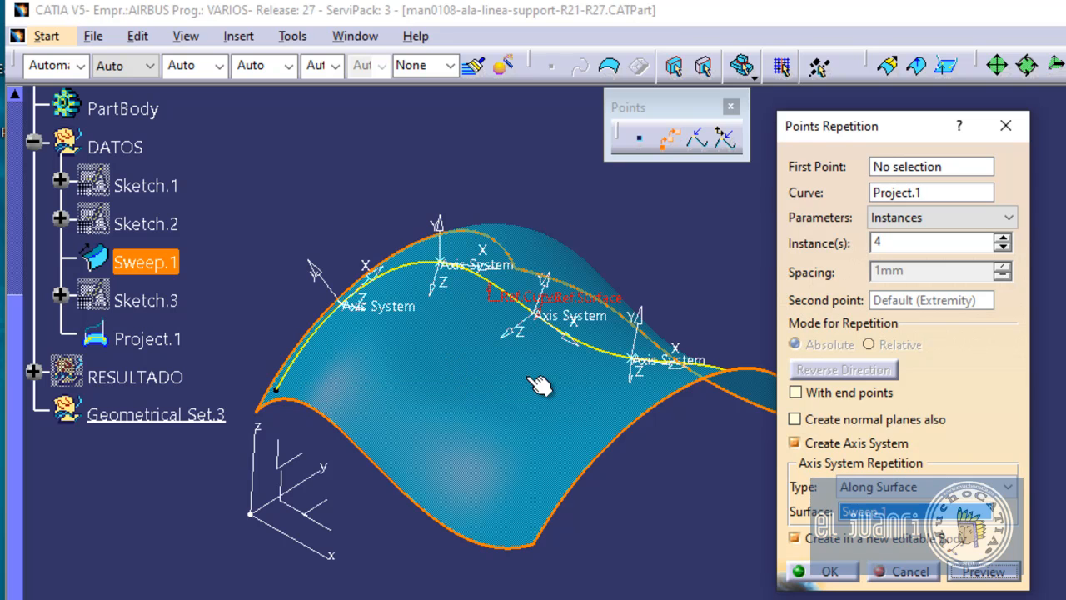
pyautogui.moveTo(531, 380); pyautogui.dragTo(400, 383, button='middle')
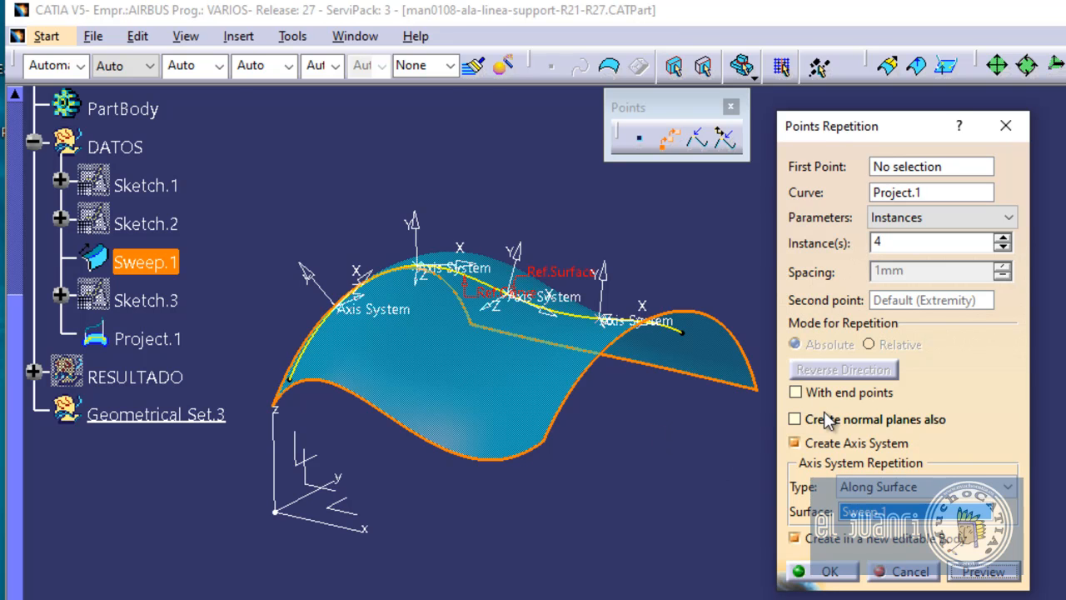
pyautogui.click(910, 573)
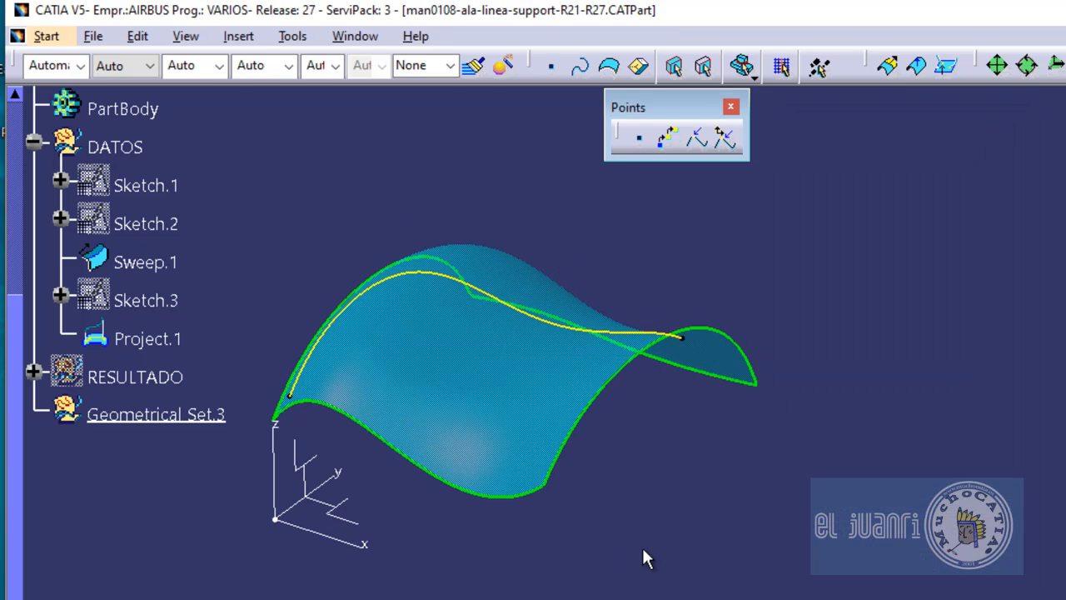